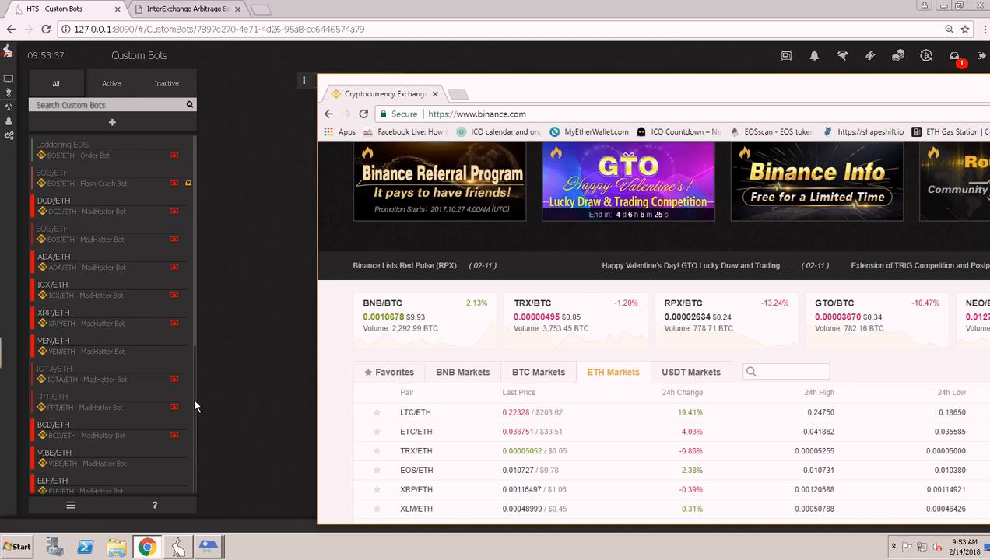
Look through the list of existing custom bots to see which trading pairs they cover
left_click(194, 330)
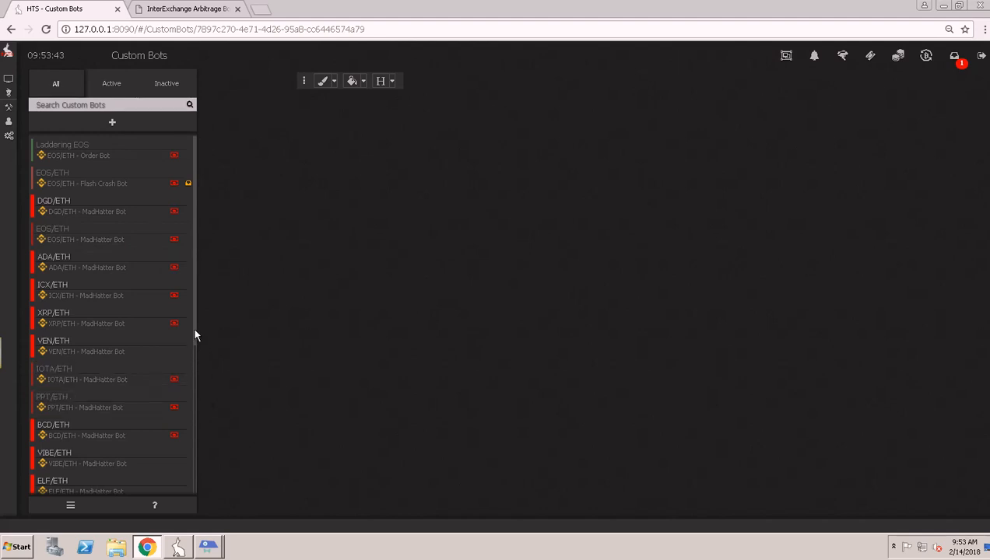
scroll(194, 362, "down", 3)
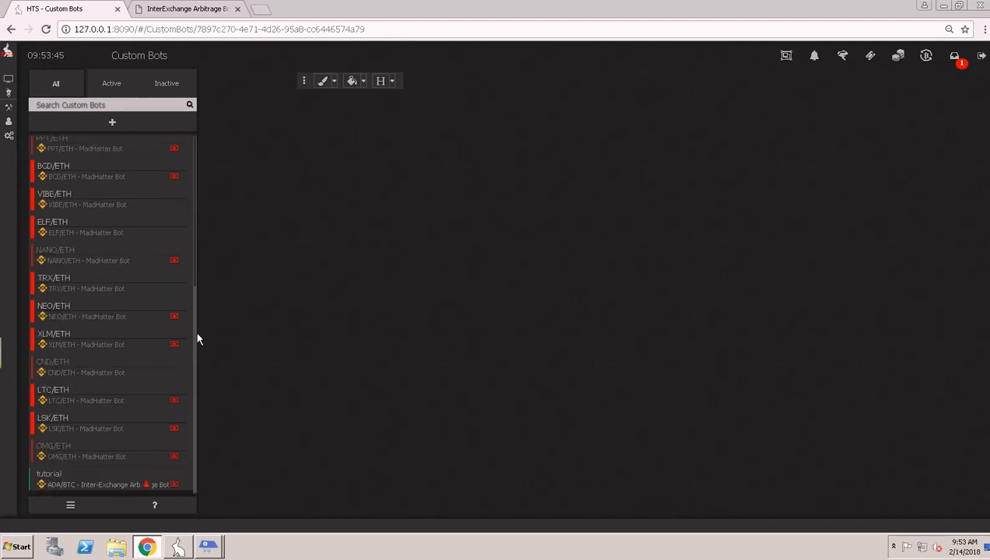
scroll(195, 281, "up", 2)
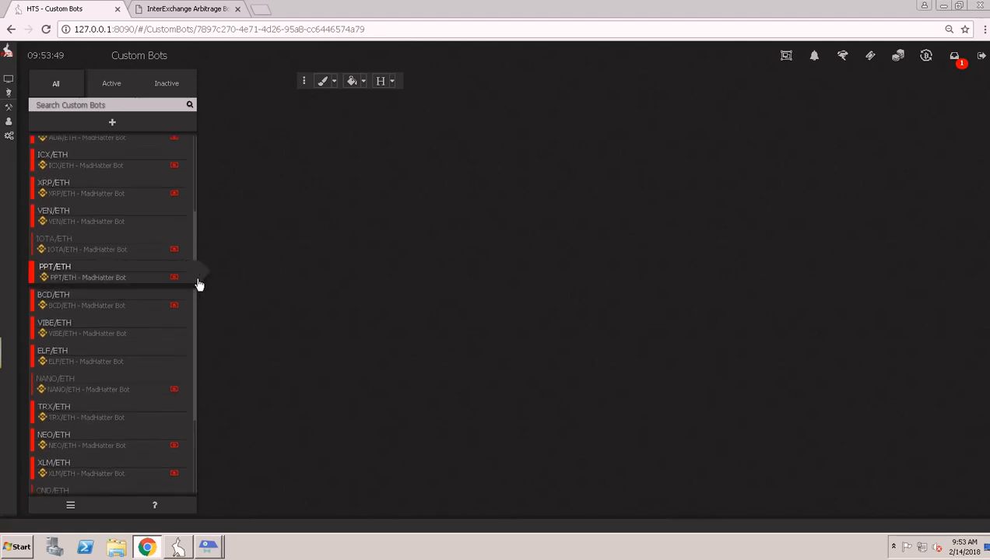
scroll(195, 214, "up", 1)
scroll(203, 181, "up", 3)
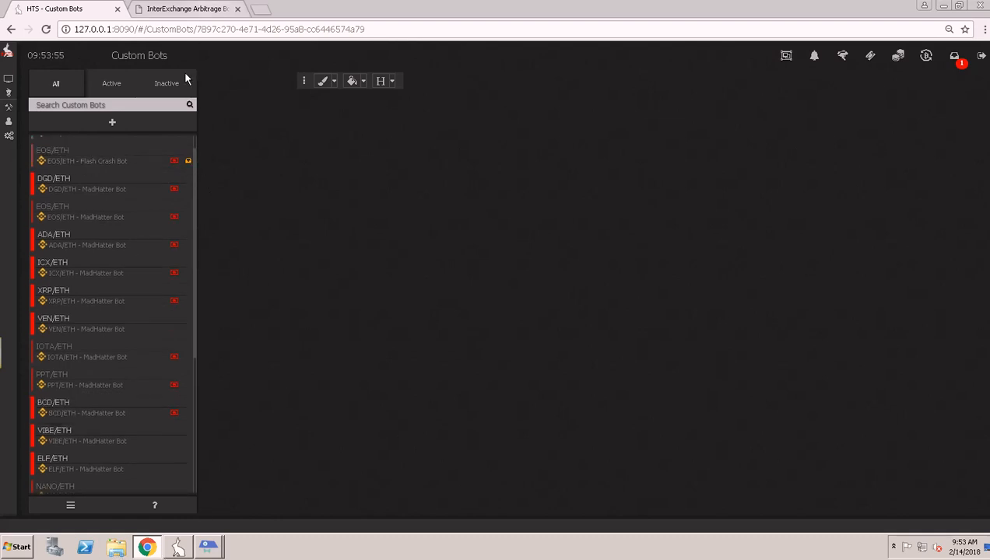
key("alt+Tab")
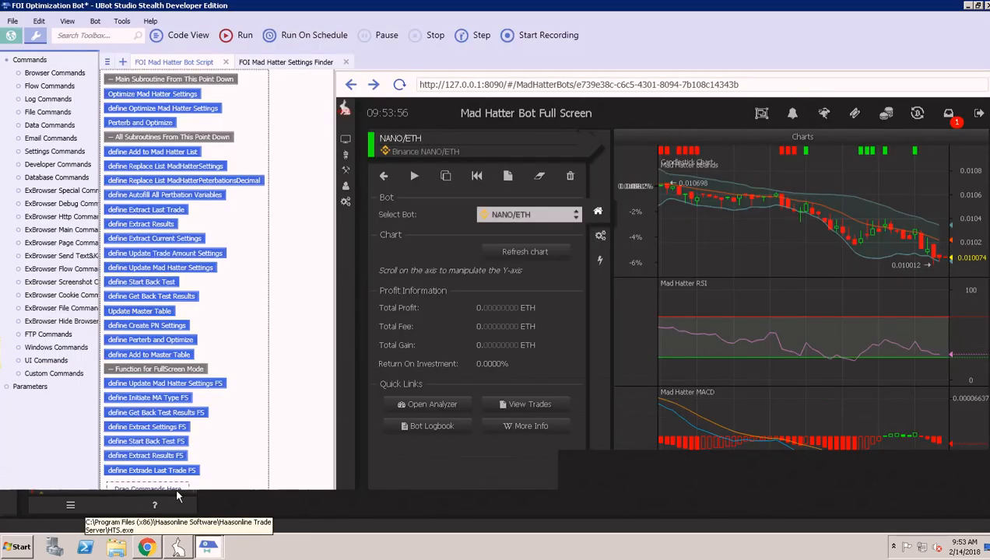
key("alt+Tab")
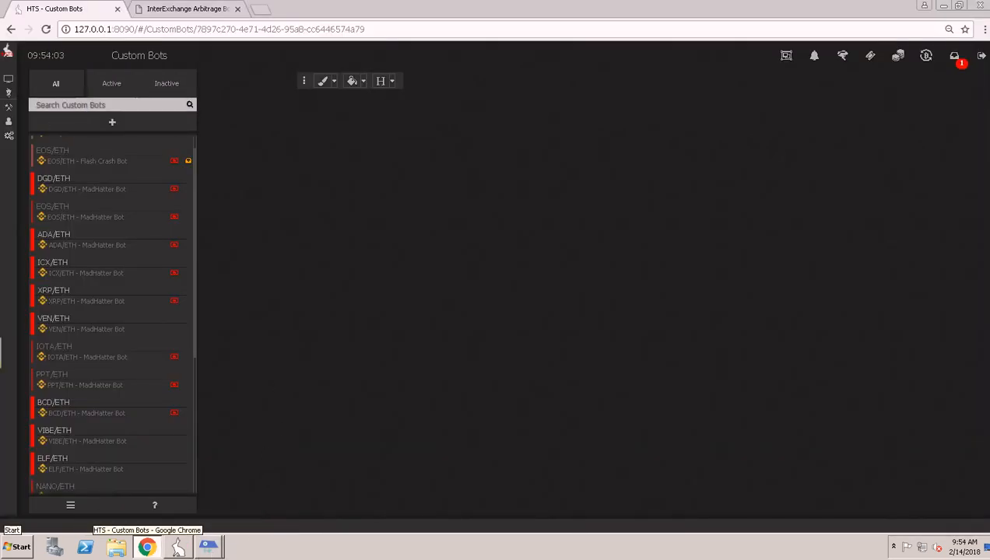
Switch to the Binance window and browse the ETH market pairs for a coin to trade
key("alt+Tab")
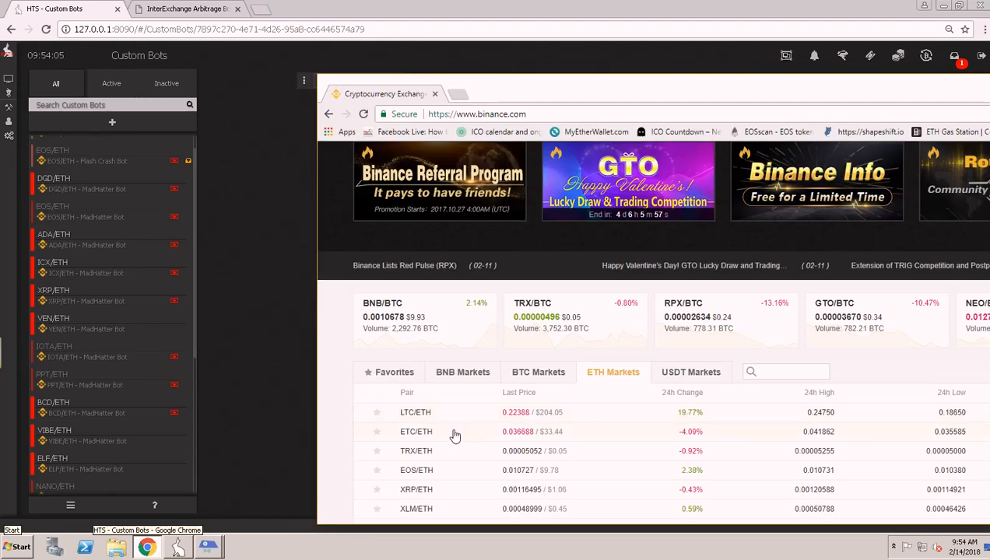
scroll(510, 445, "down", 2)
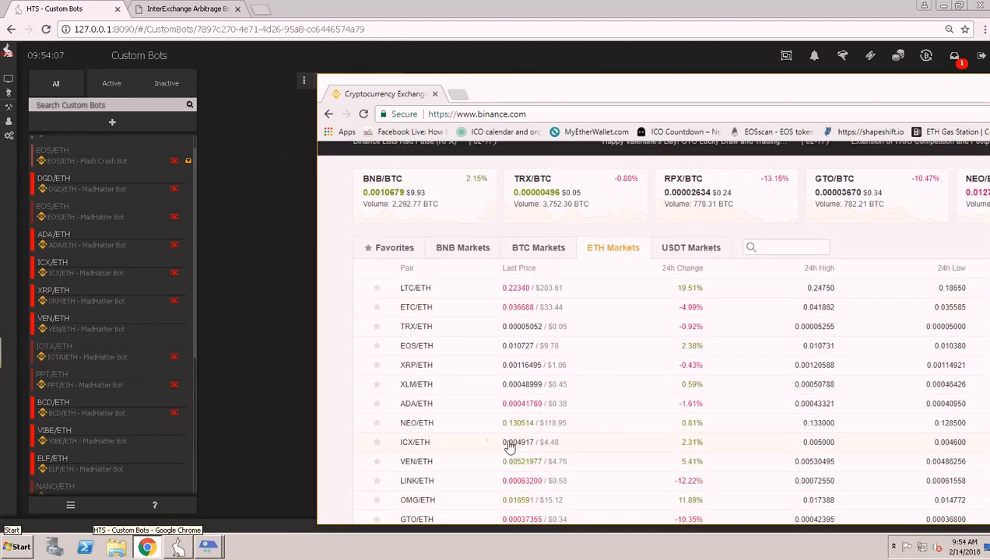
scroll(458, 479, "down", 2)
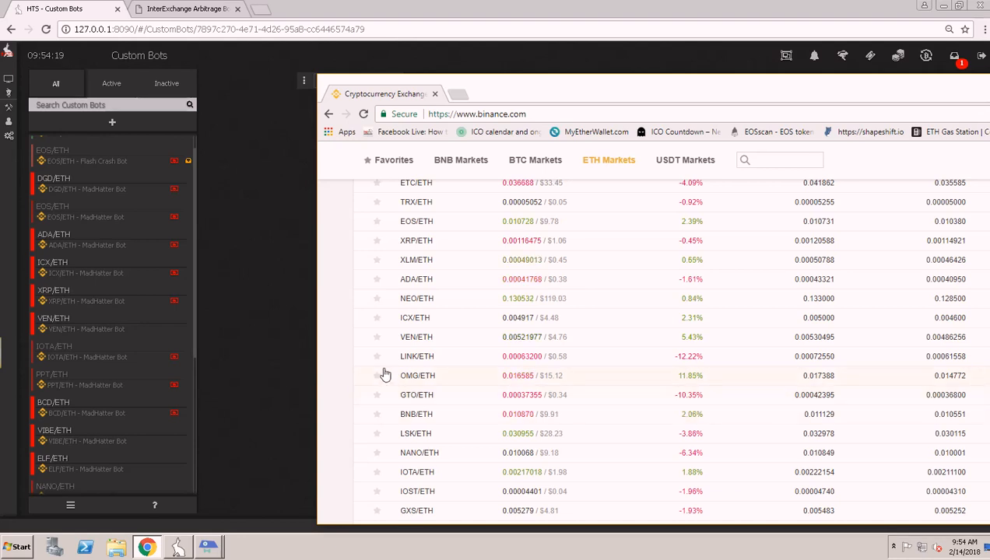
Start a new custom bot of type Mad Hatter Bot and name it GTO/ETH
left_click(112, 125)
left_click(142, 133)
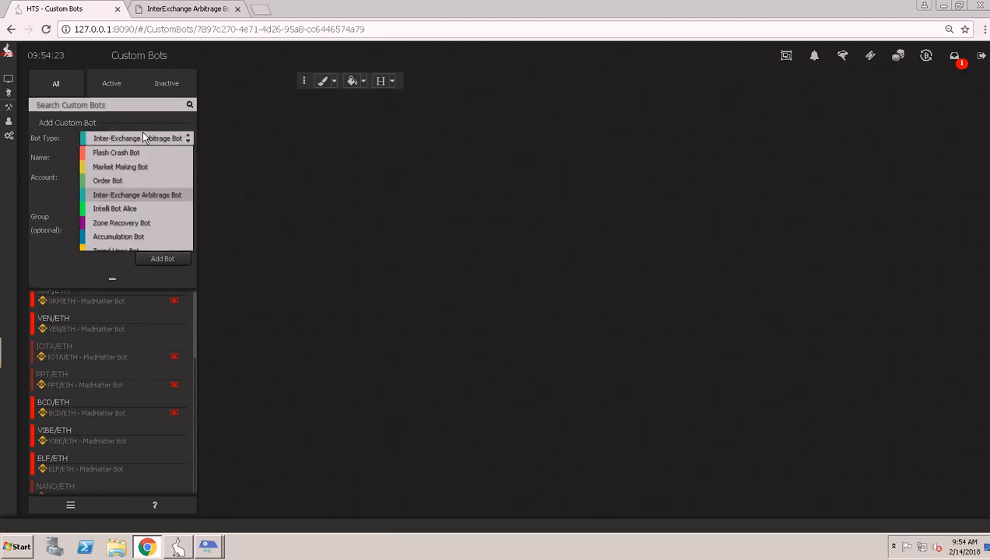
left_click(108, 265)
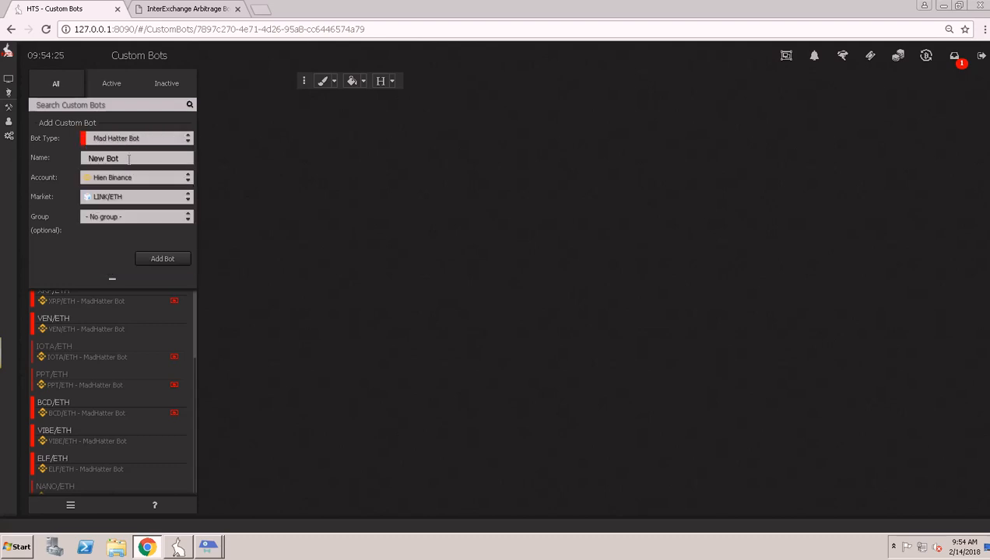
left_click_drag(126, 158, 15, 159)
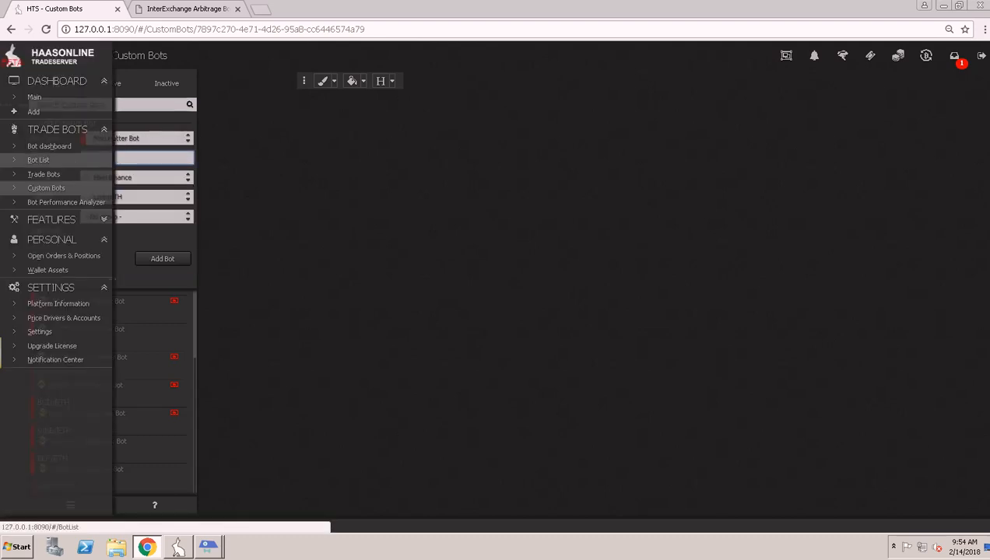
type("GTO/.")
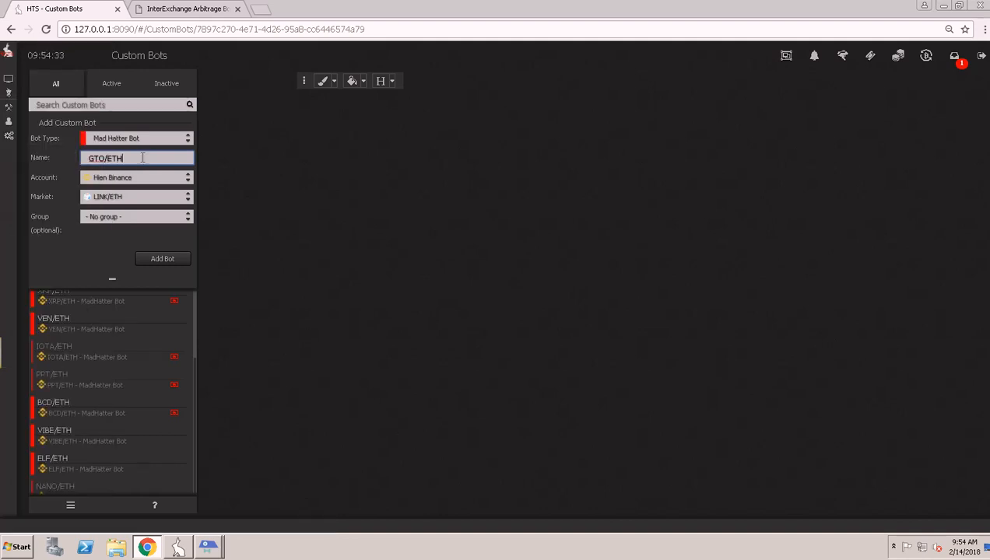
Choose GTO/ETH as the new bot's market and add the bot
left_click(150, 197)
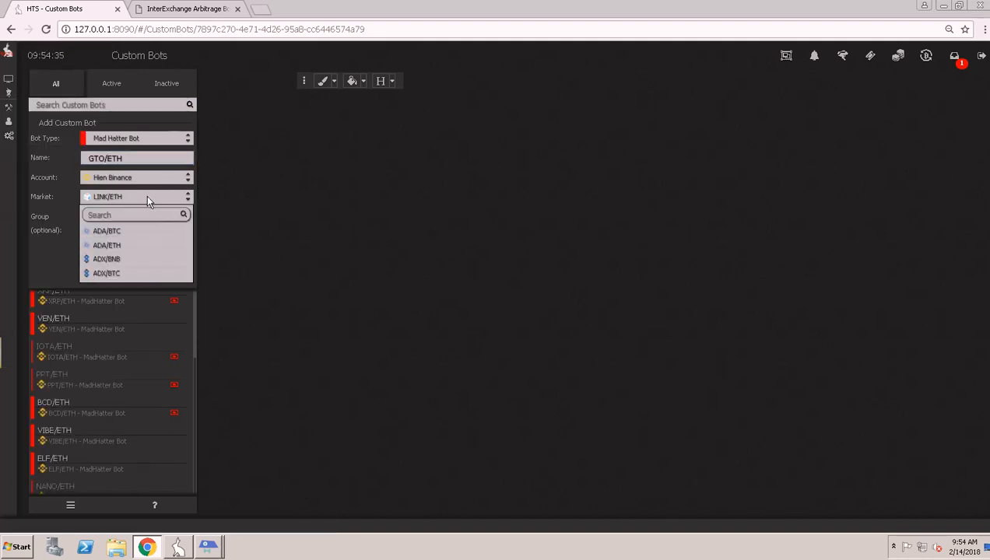
left_click(150, 213)
type("gt")
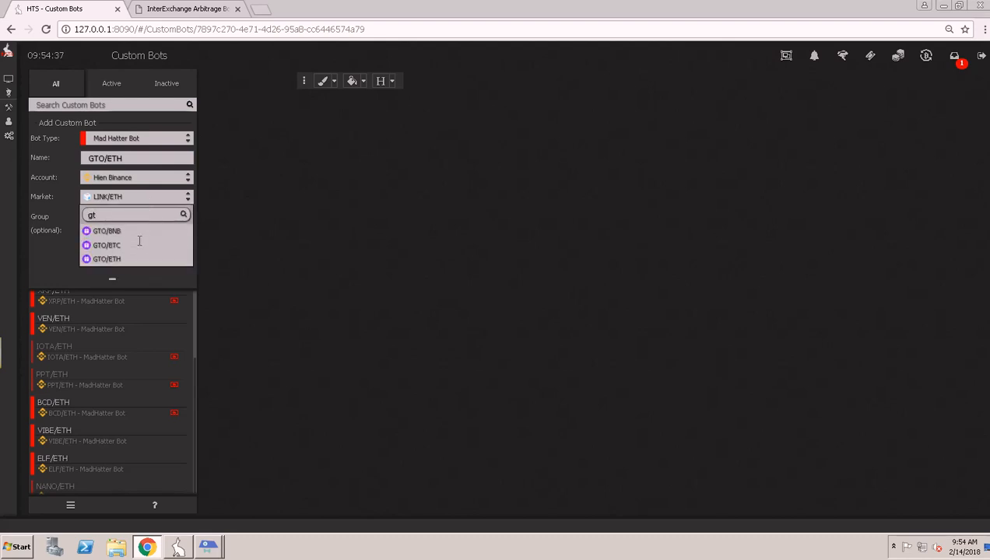
left_click(127, 261)
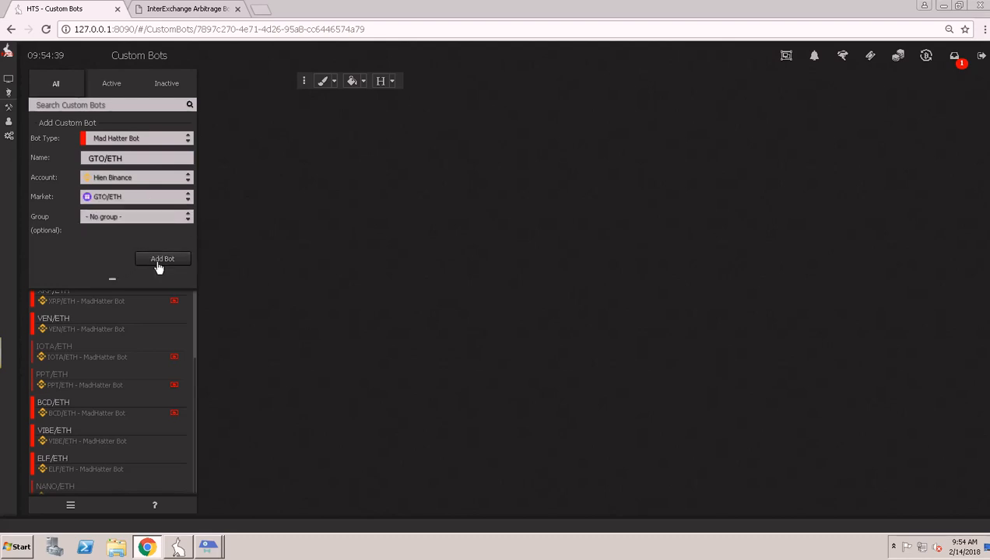
left_click(157, 261)
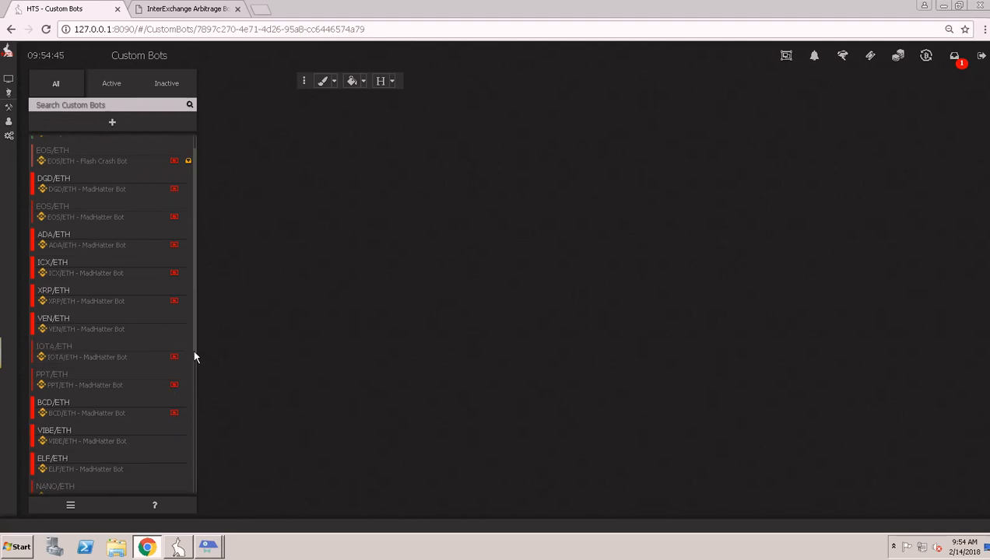
Open the new GTO/ETH Mad Hatter bot from the bot list in its full-screen view
scroll(124, 459, "down", 5)
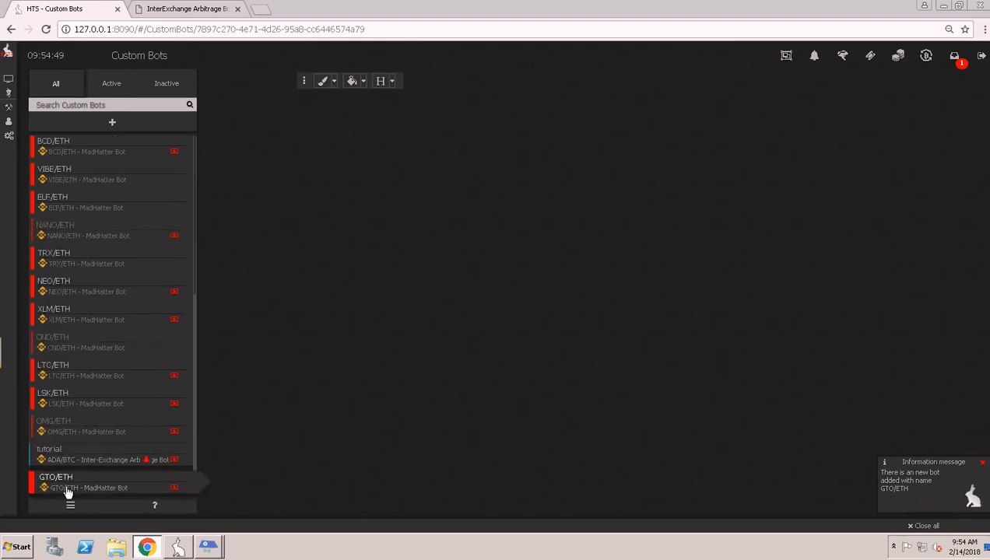
left_click(111, 458)
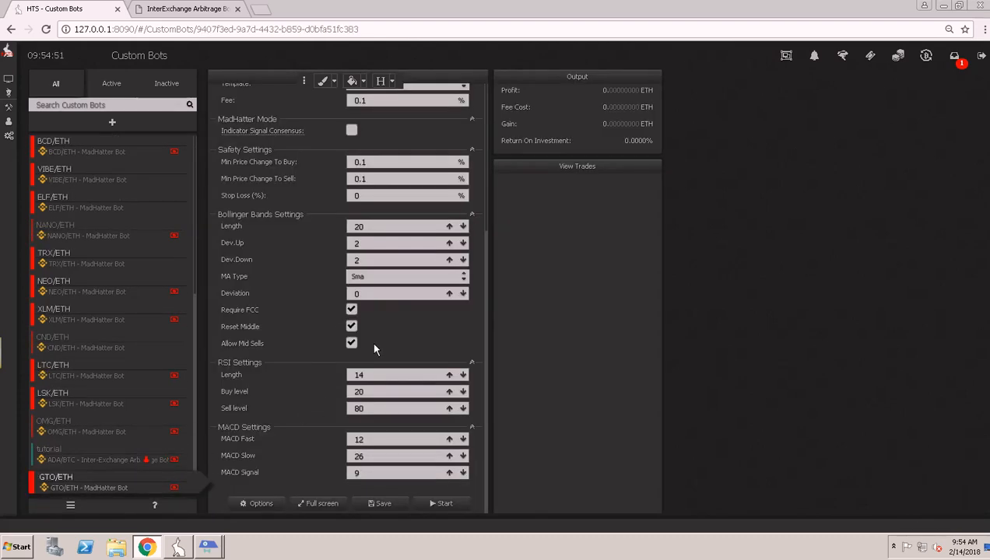
left_click(321, 504)
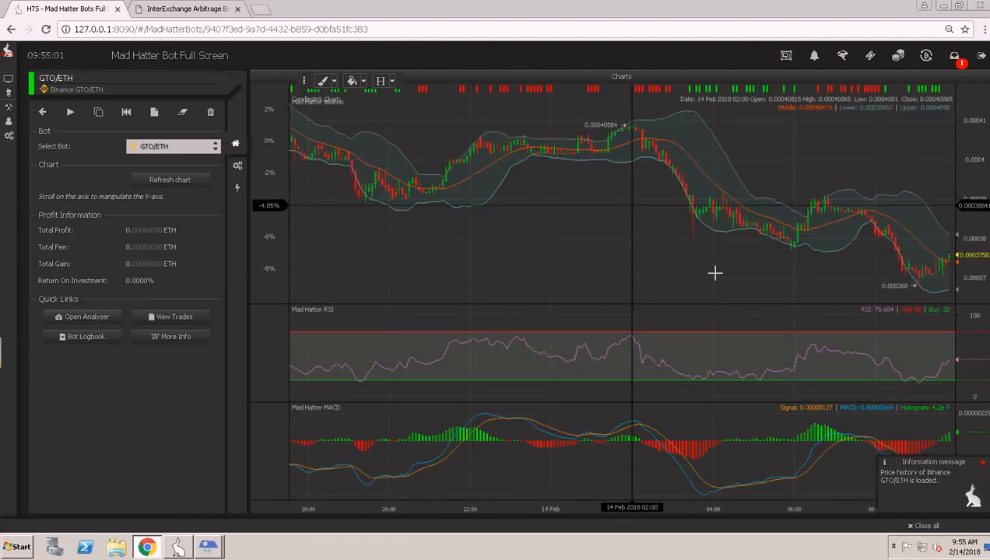
Examine the earlier GTO/ETH price history with its Bollinger Bands, RSI and MACD in the charts
left_click_drag(760, 214, 559, 206)
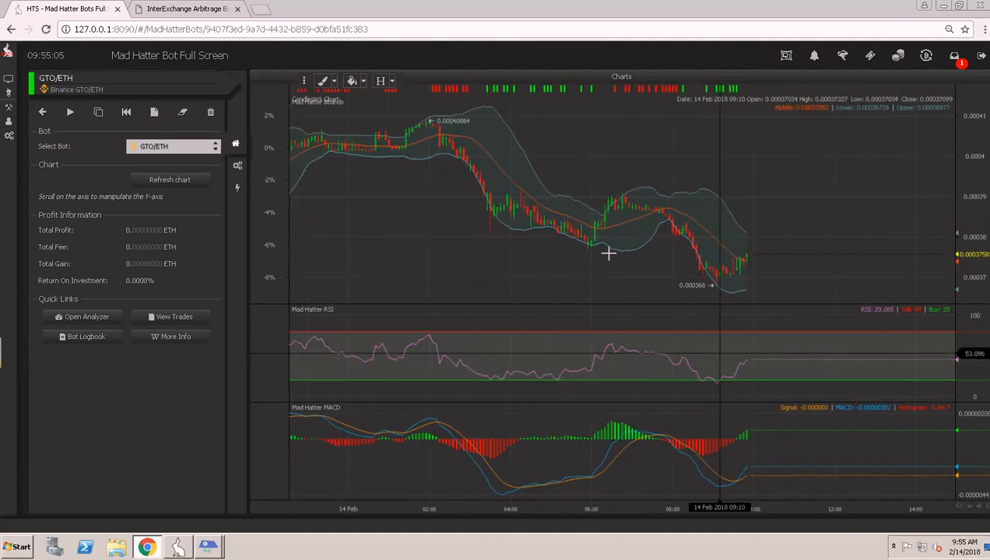
left_click_drag(568, 239, 643, 242)
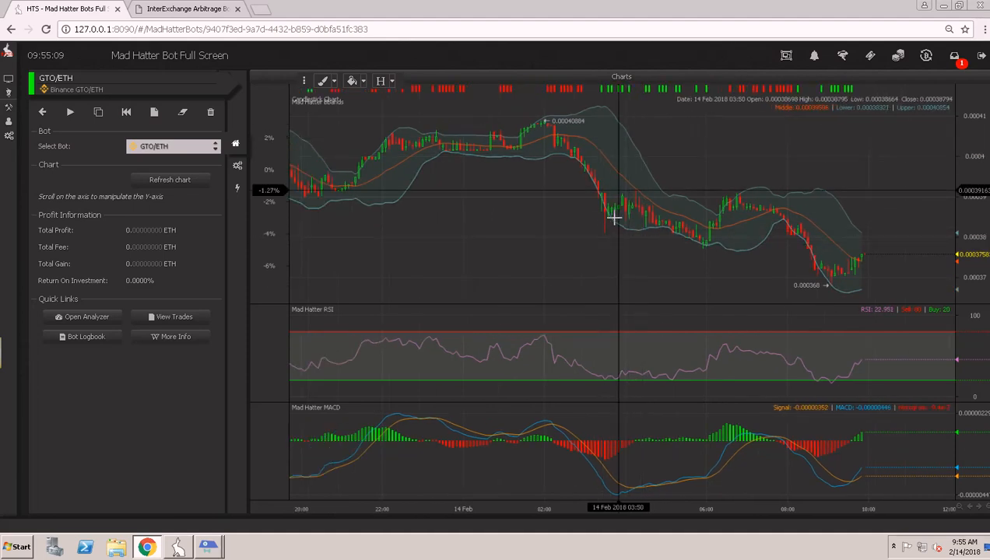
left_click_drag(546, 263, 750, 265)
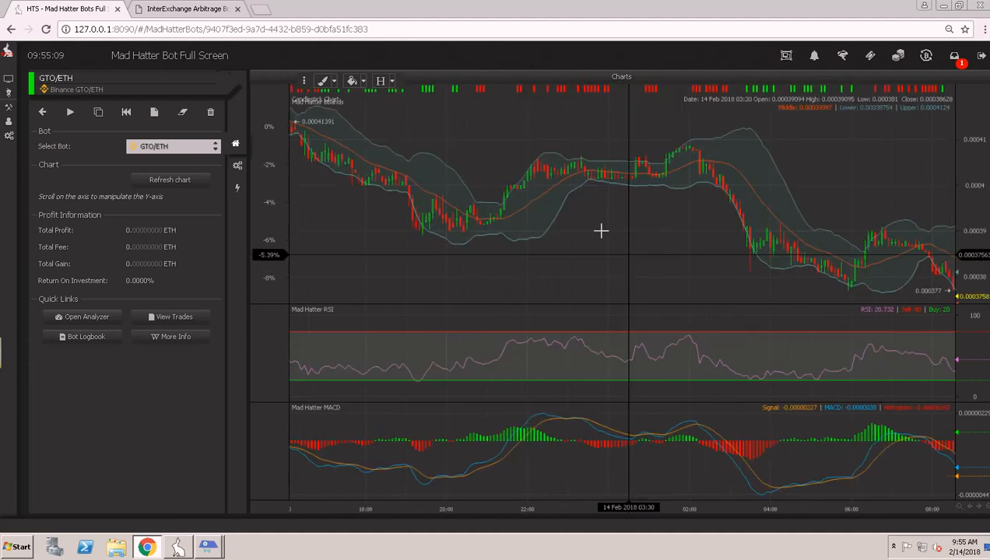
left_click_drag(634, 237, 703, 230)
left_click_drag(546, 226, 674, 226)
left_click_drag(494, 226, 782, 227)
left_click_drag(536, 227, 709, 231)
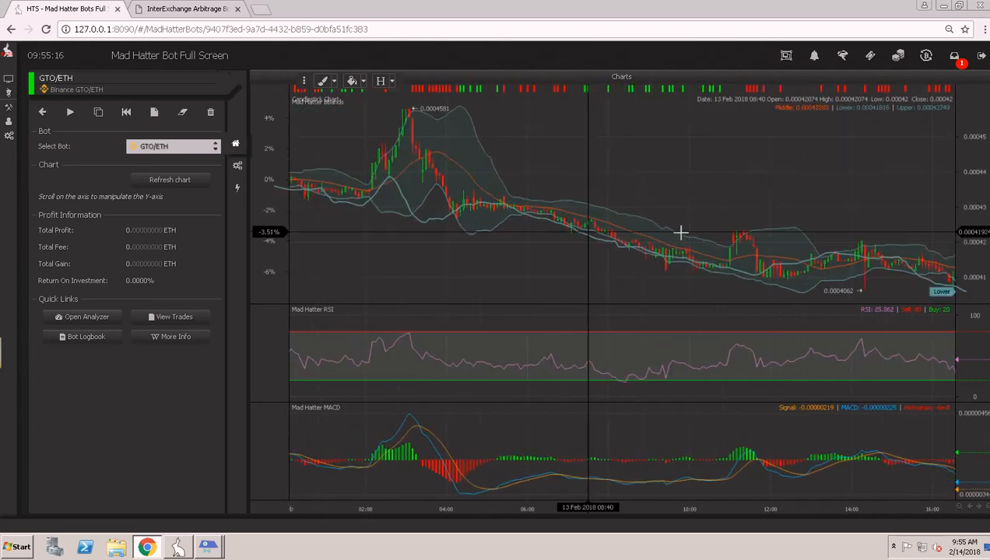
left_click_drag(546, 232, 665, 237)
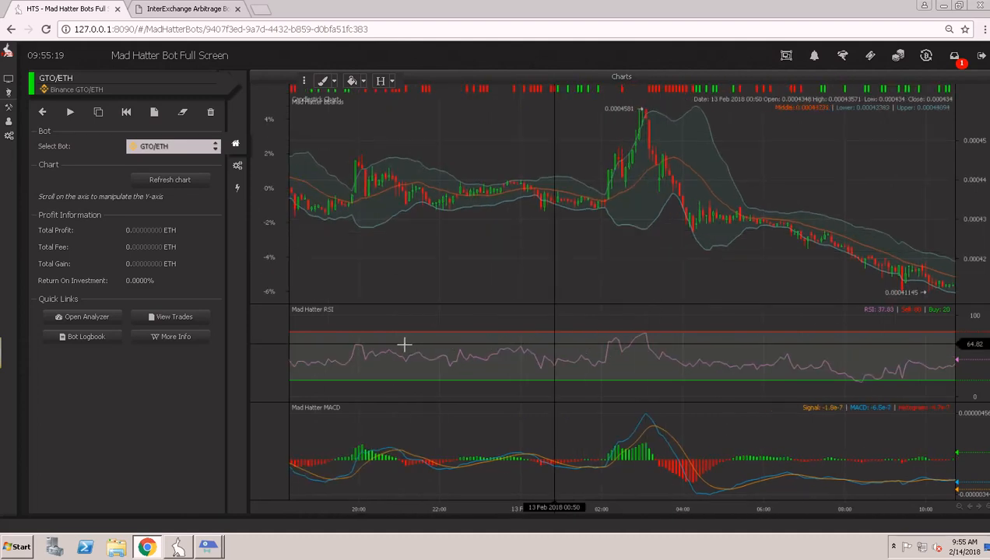
Set the RSI sell level to 75 in the bot's indicator settings
left_click(236, 191)
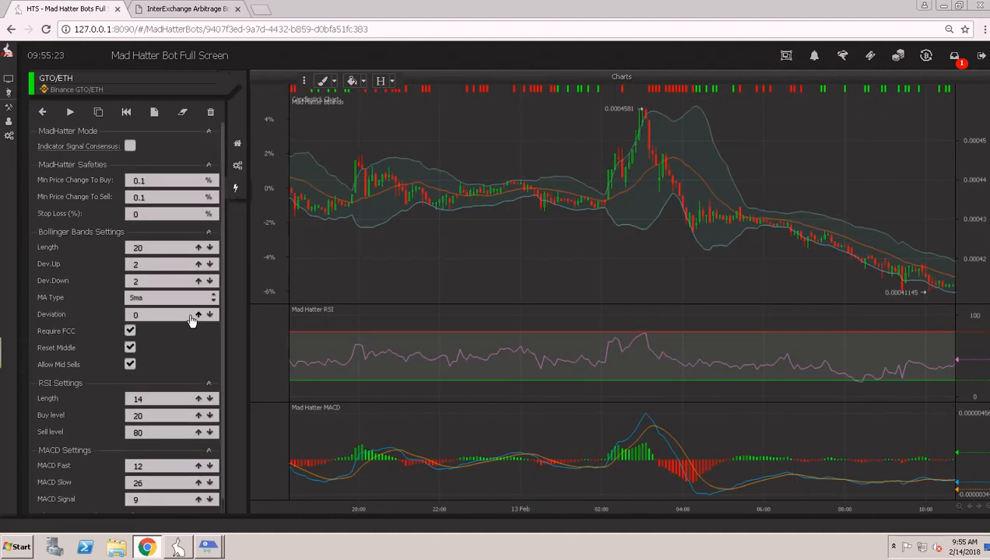
double_click(158, 434)
type("75")
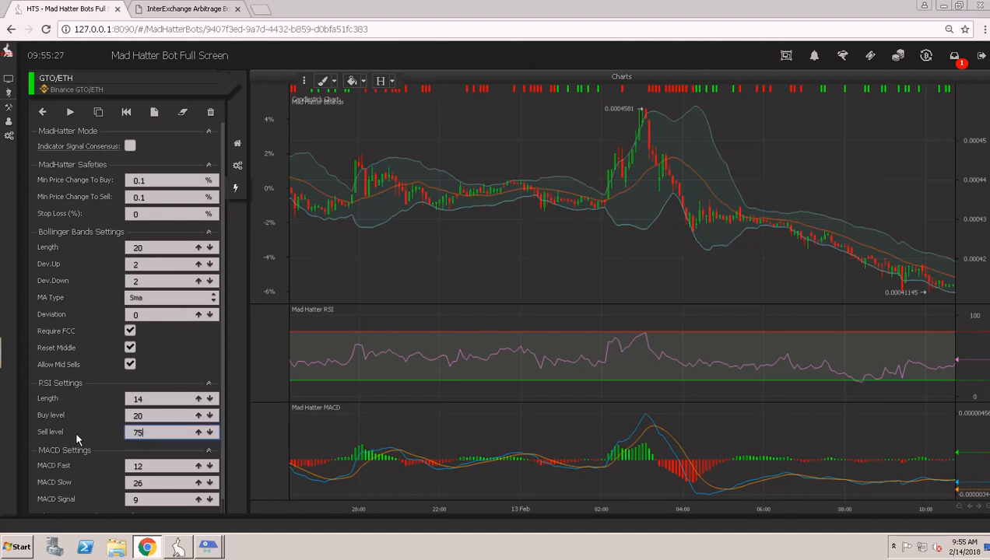
key("Return")
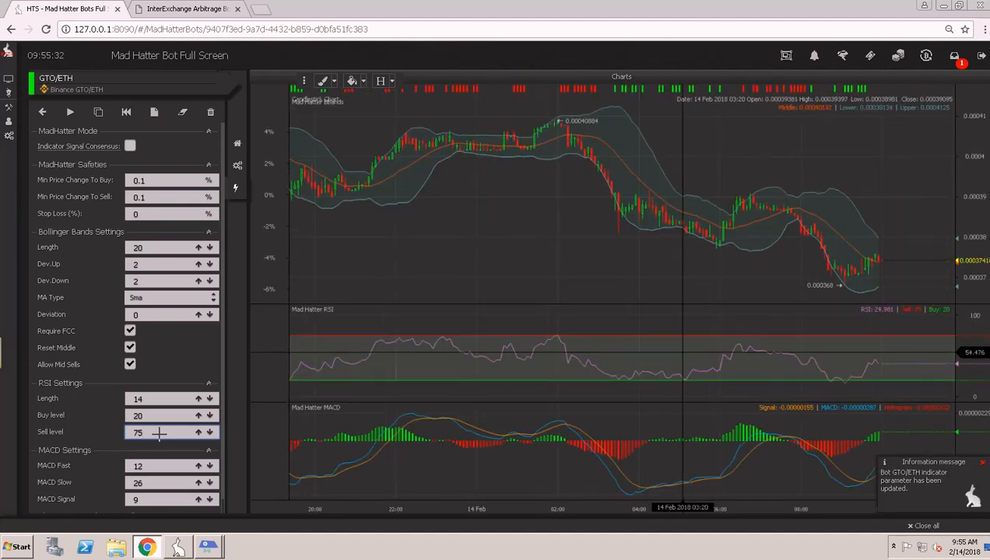
Set the RSI sell level to 70 and compare it with the RSI peaks in the chart history
left_click_drag(159, 433, 99, 438)
type("70")
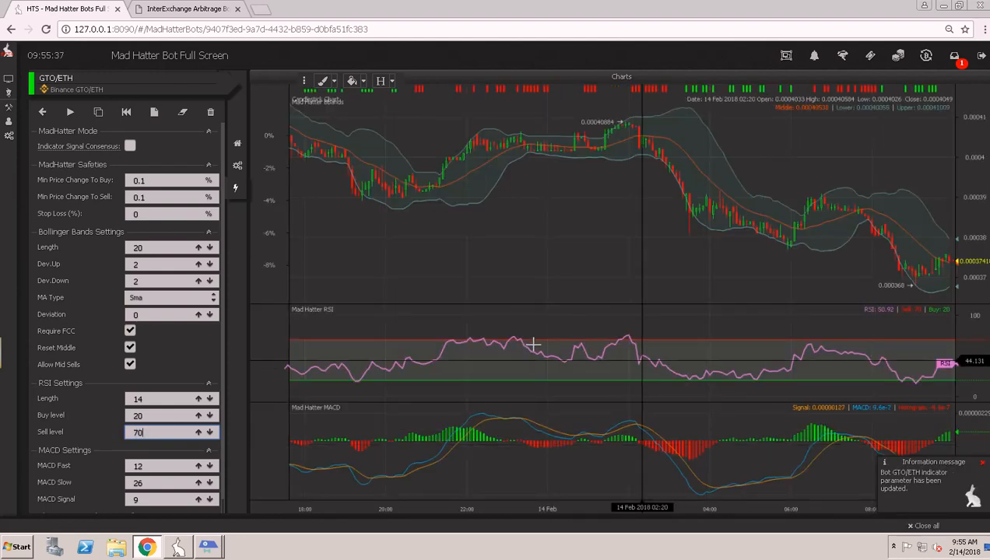
mouse_move(716, 371)
left_mouse_down()
mouse_move(394, 369)
mouse_move(720, 369)
left_mouse_up()
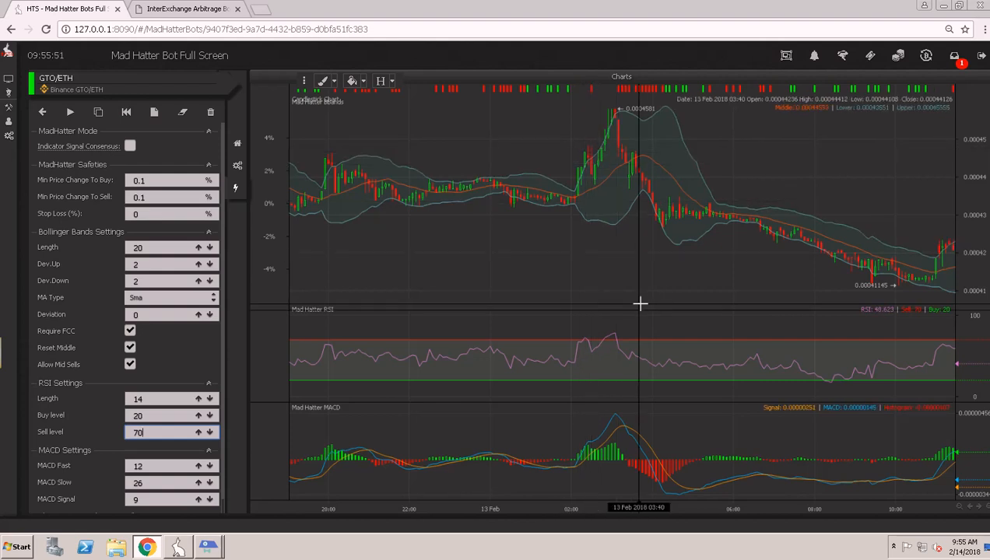
left_click_drag(492, 312, 581, 316)
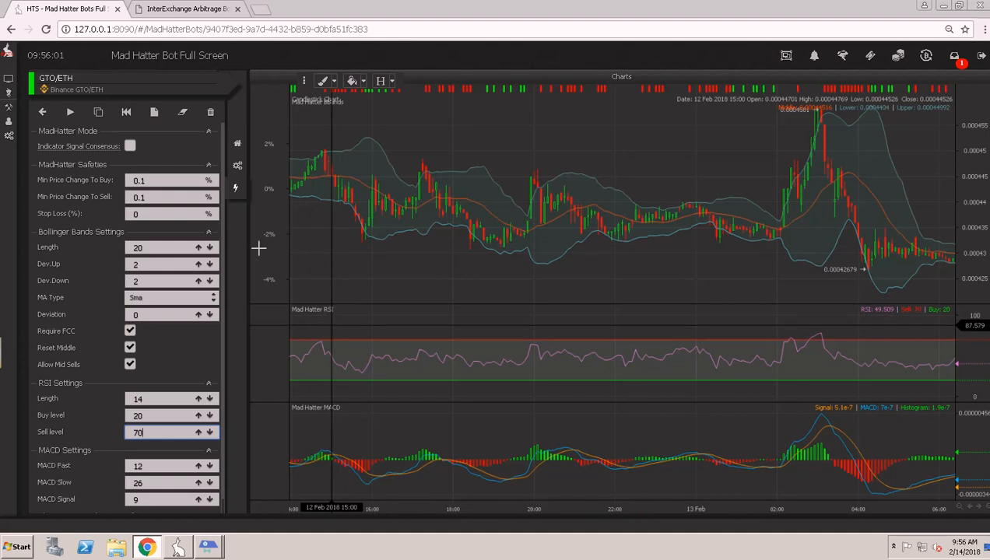
Backtest the GTO/ETH bot over 2 weeks, check its profit information, and return to the indicator settings
left_click(126, 112)
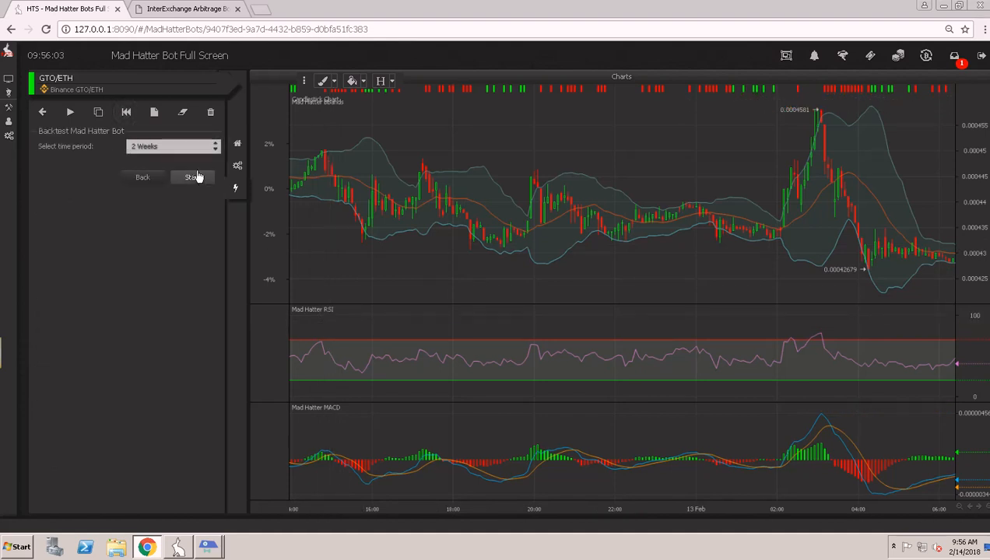
left_click(192, 179)
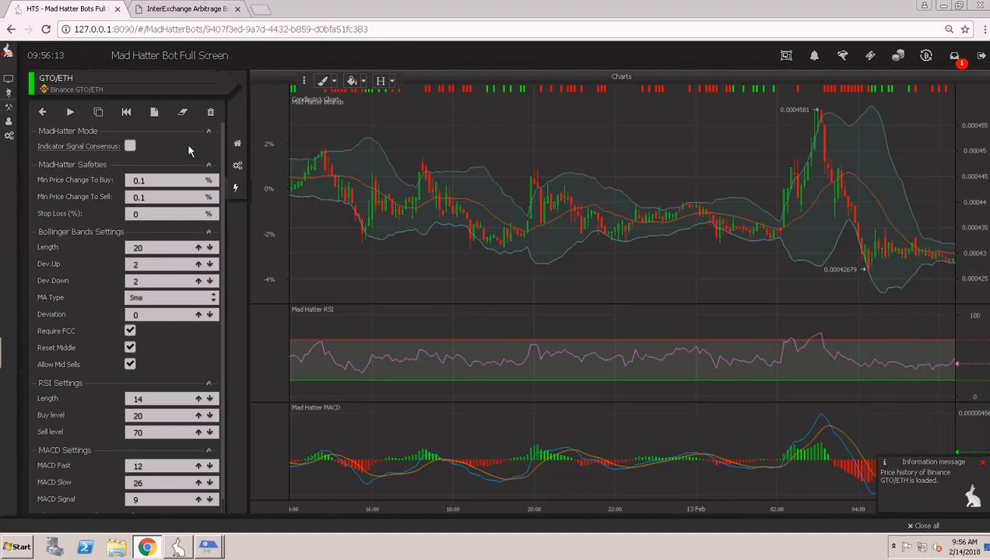
left_click(238, 145)
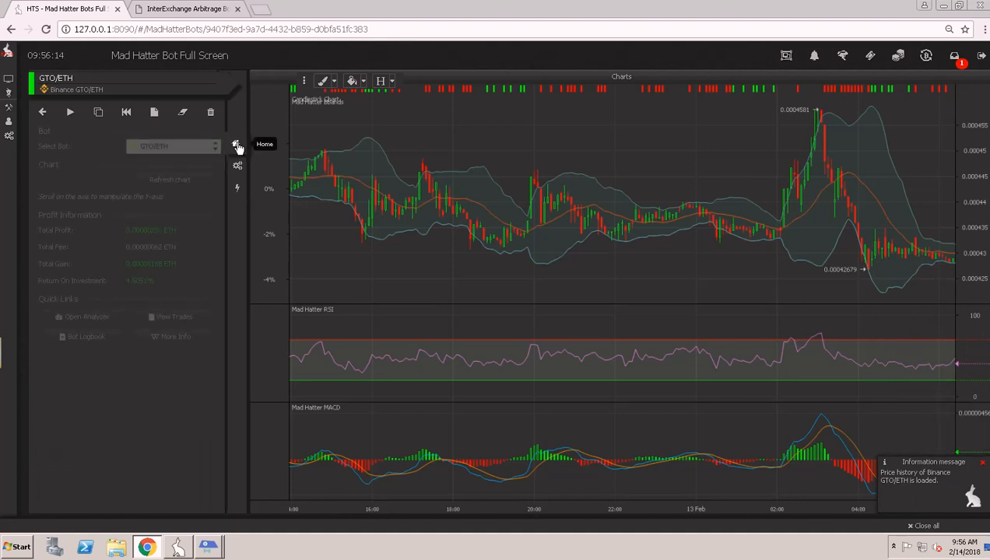
left_click(234, 193)
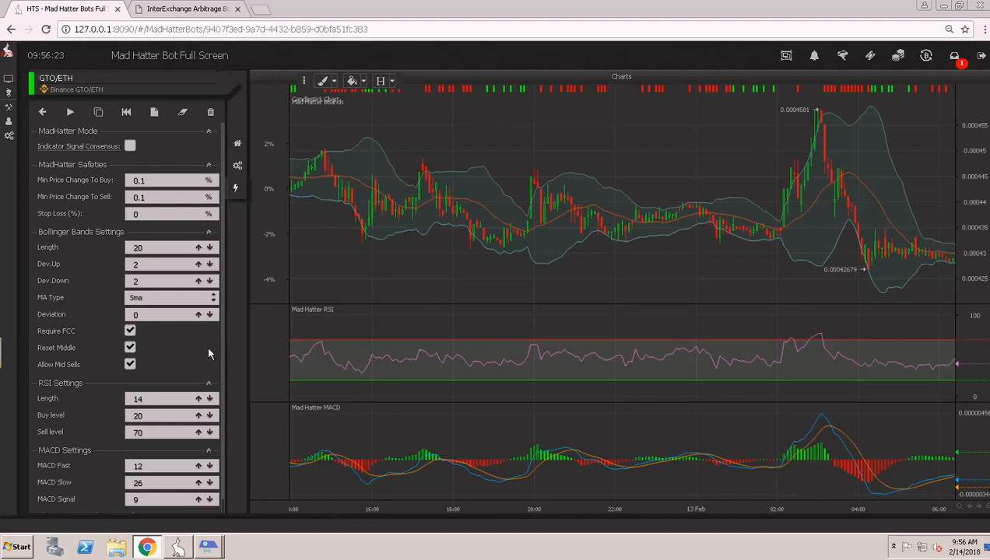
Disable Allow Mid Sells for the GTO/ETH bot, backtest it over 2 weeks and check its profit information
left_click(130, 363)
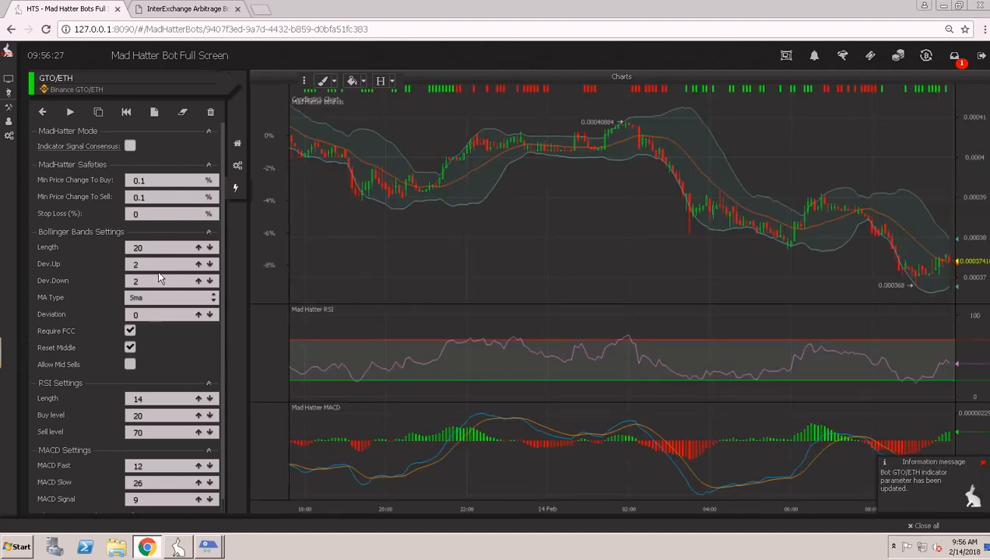
left_click(126, 112)
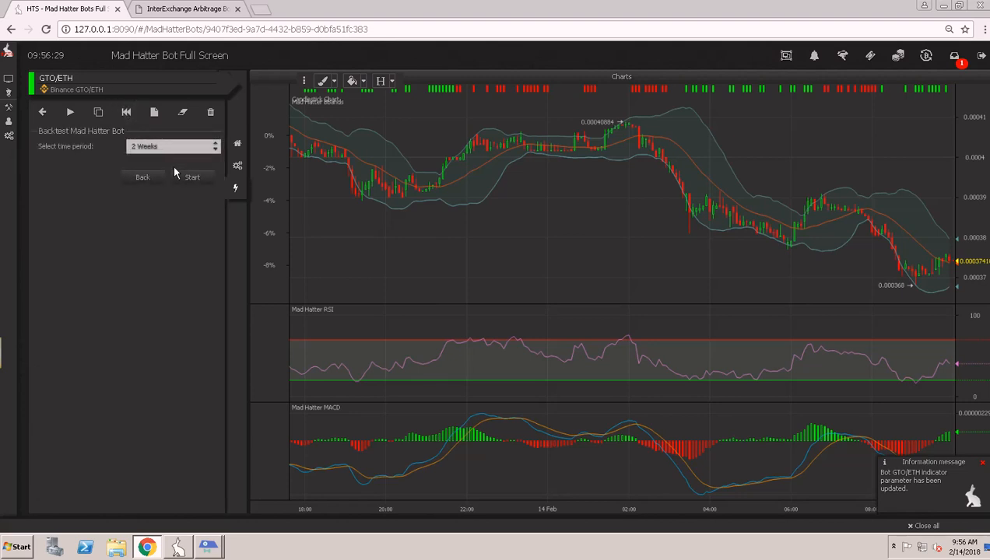
left_click(202, 179)
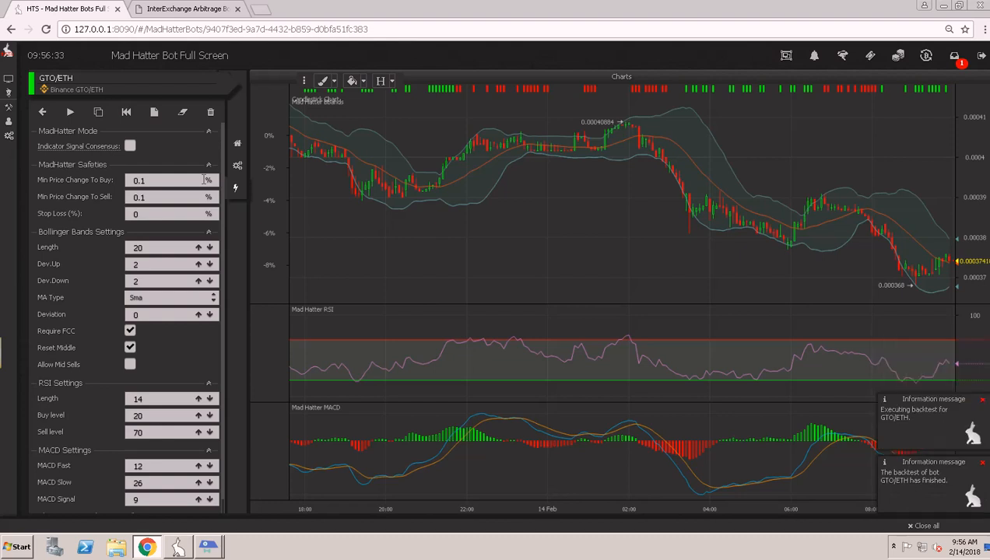
left_click(237, 145)
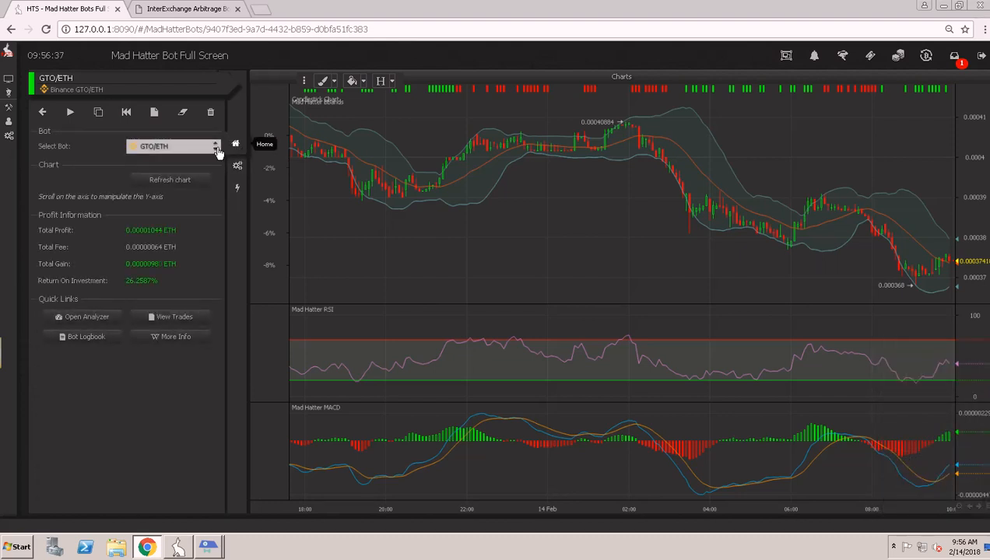
Return to the bot's Custom Bots page and capture a screenshot of its settings, output and trades
left_click(236, 189)
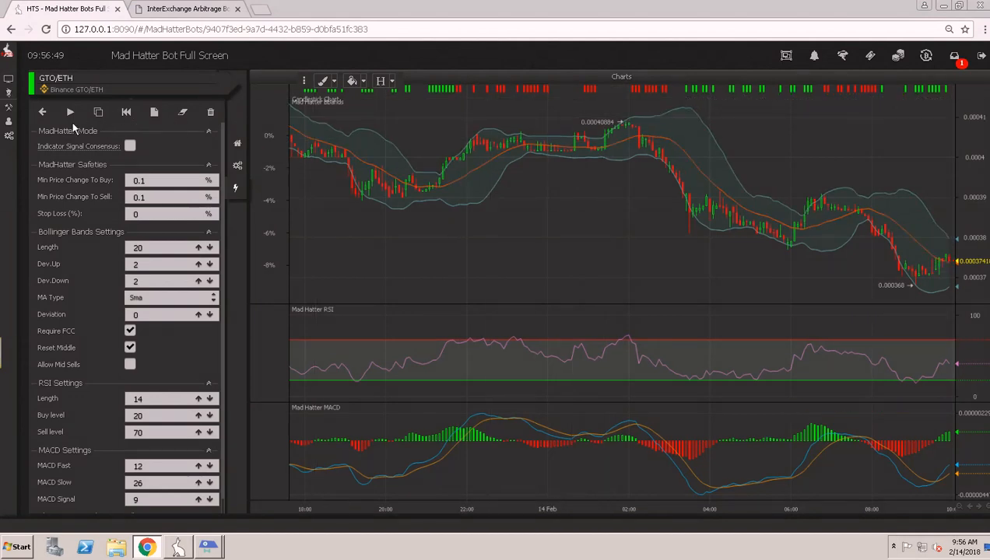
left_click(44, 113)
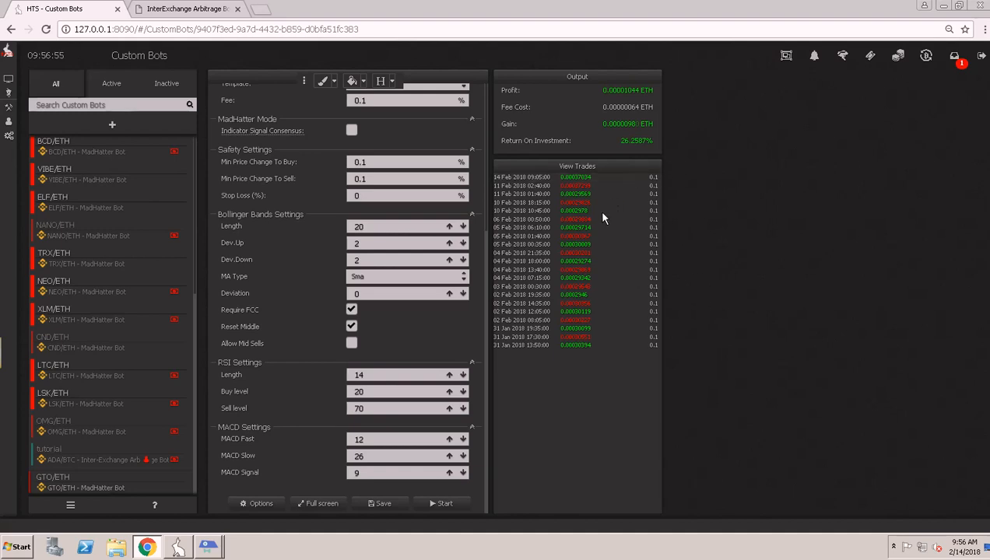
mouse_move(9, 114)
key("Print")
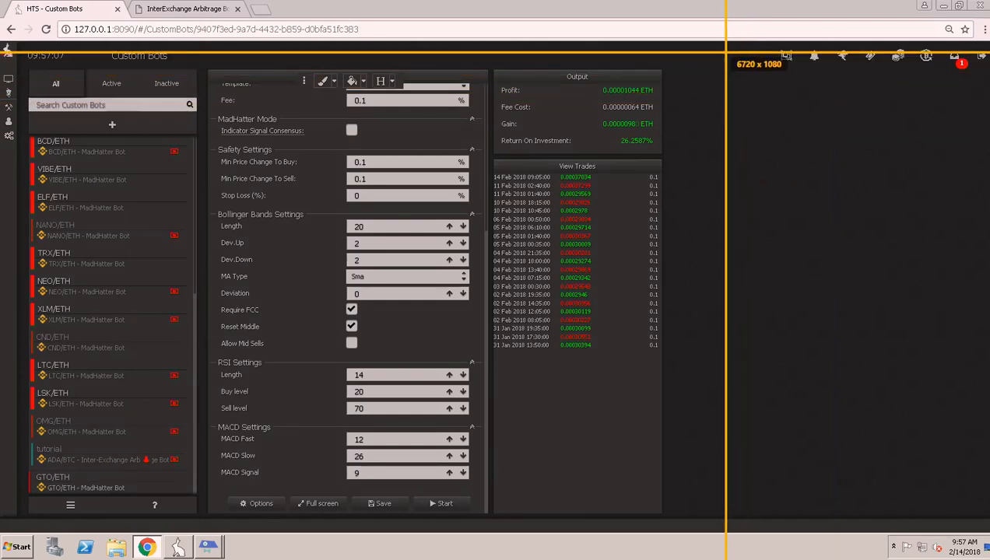
left_click_drag(725, 53, 12, 520)
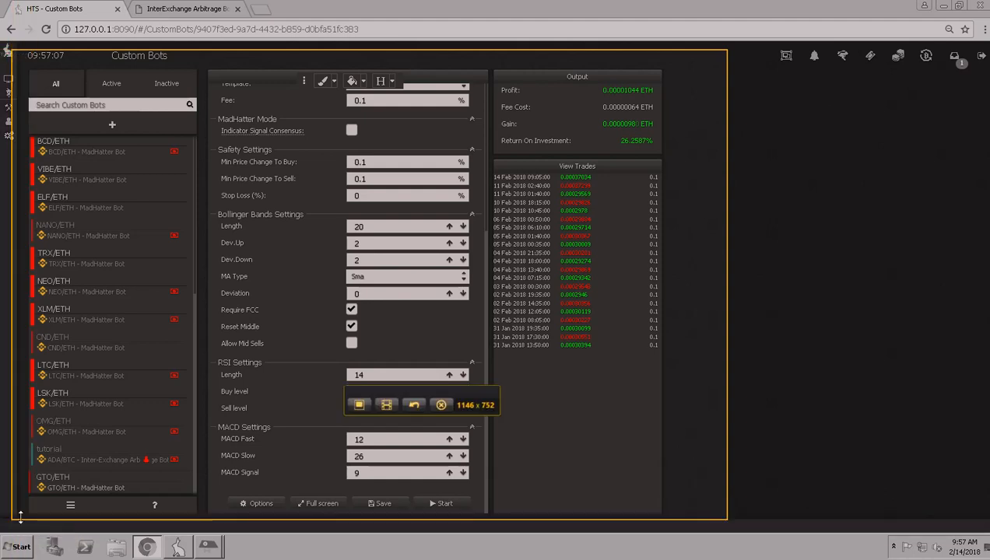
left_click(359, 403)
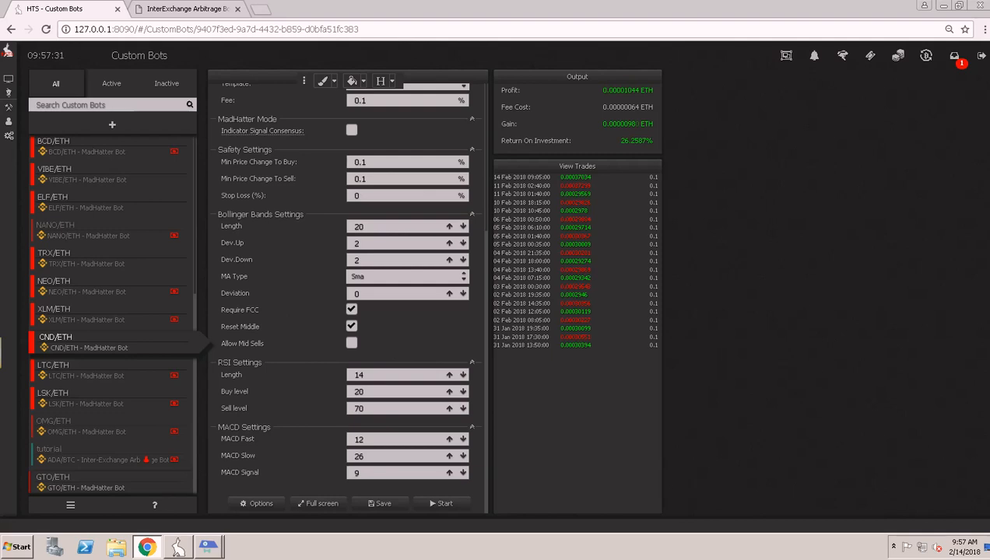
Check the GTO/ETH price in Binance's ETH Markets, and save the bot with a trade amount of 3000 GTO
key("alt+Tab")
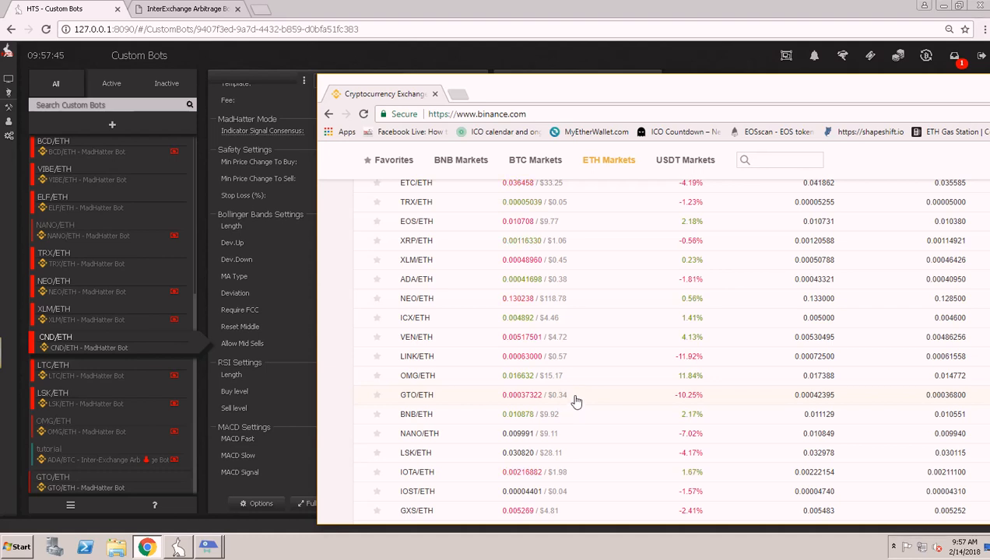
left_click(490, 64)
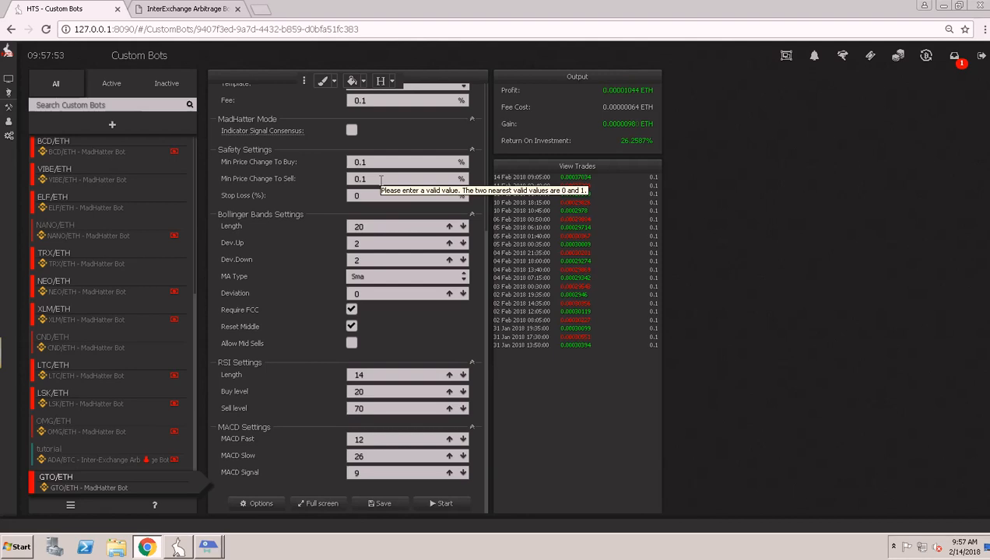
scroll(381, 128, "up", 3)
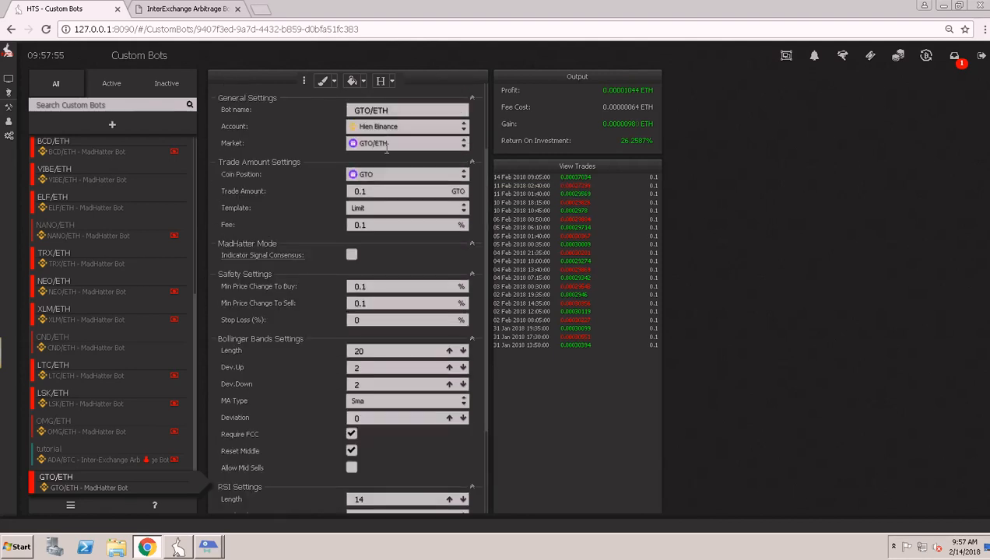
left_click_drag(380, 191, 286, 196)
type("3000")
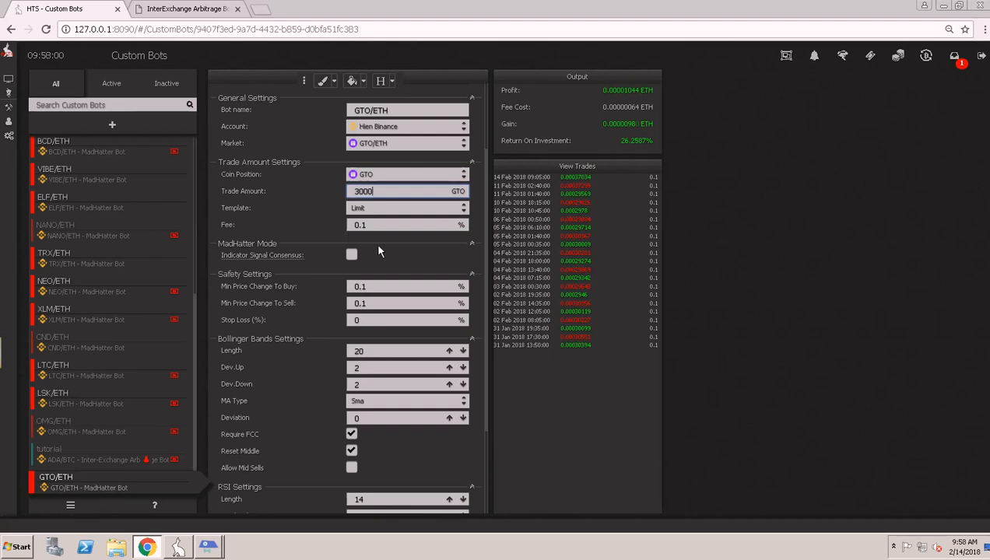
left_click(701, 362)
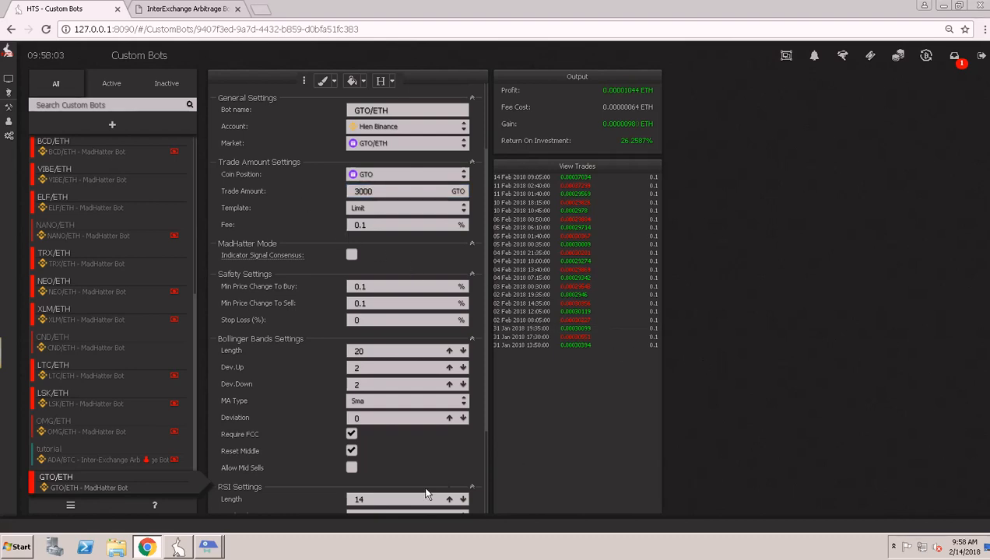
scroll(426, 494, "down", 3)
left_click(382, 506)
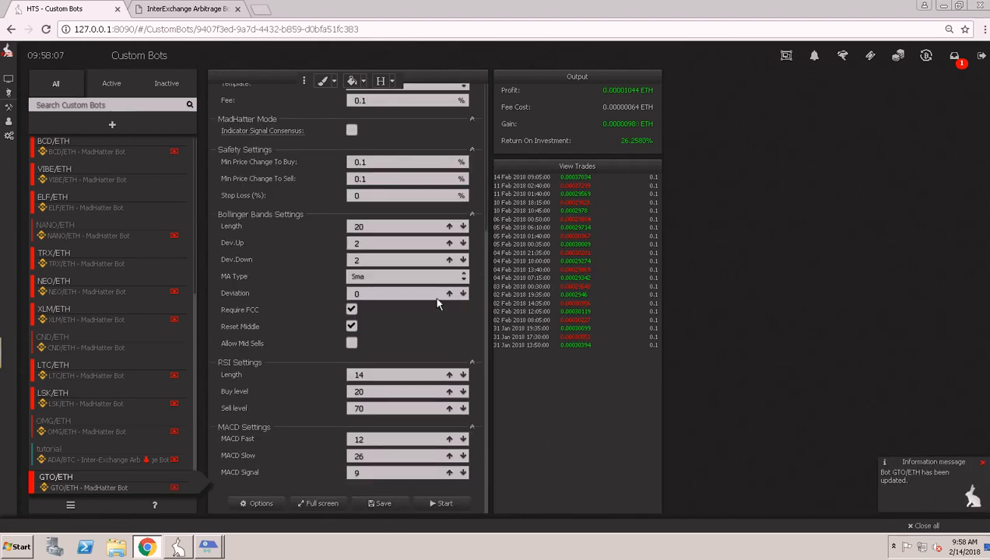
Review the saved trade settings and open the GTO/ETH bot in the Bot Performance Analyzer
scroll(473, 312, "up", 2)
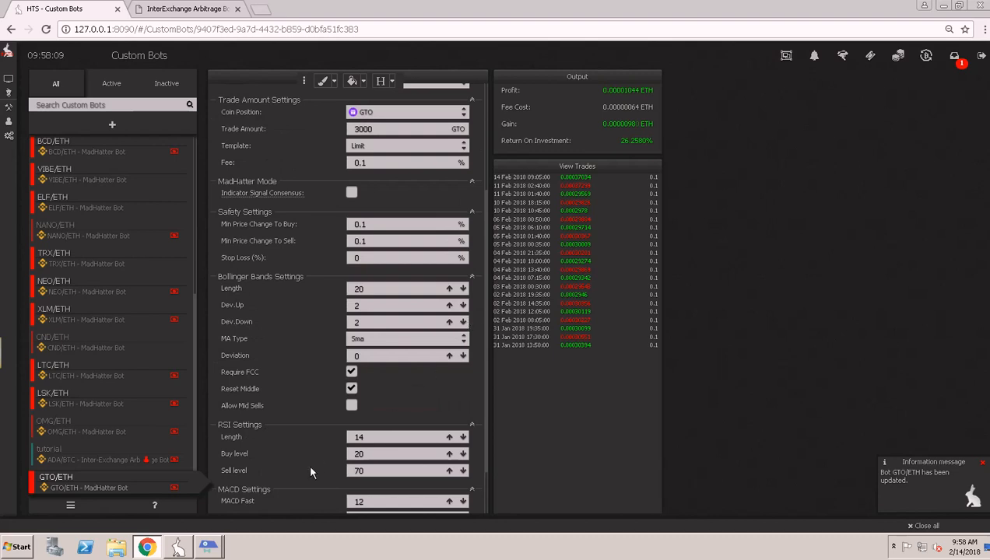
scroll(294, 438, "down", 2)
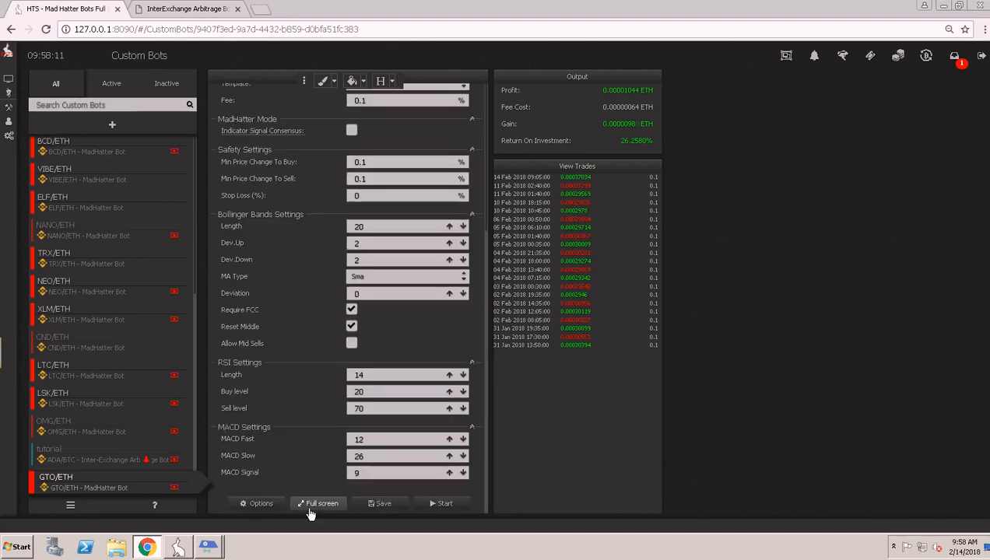
left_click(309, 505)
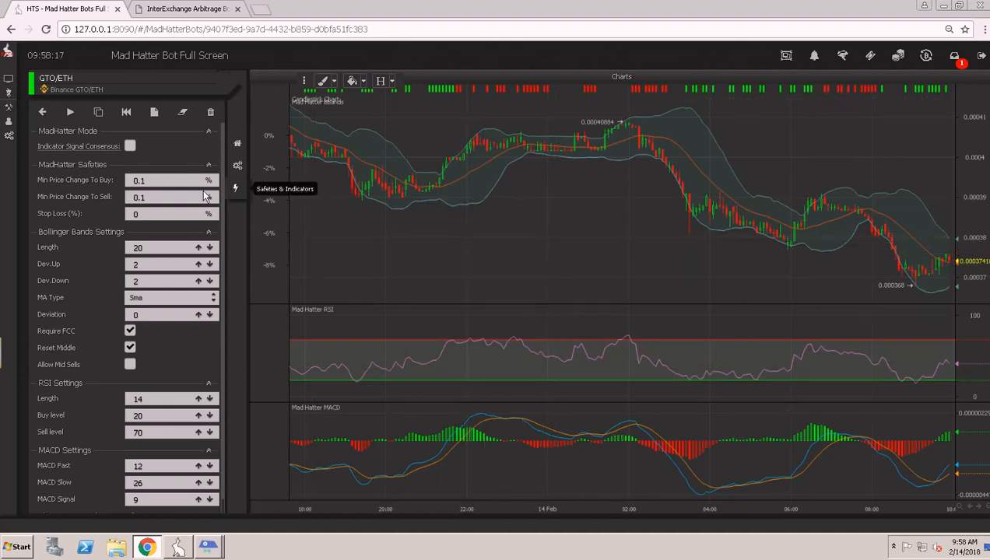
left_click(236, 146)
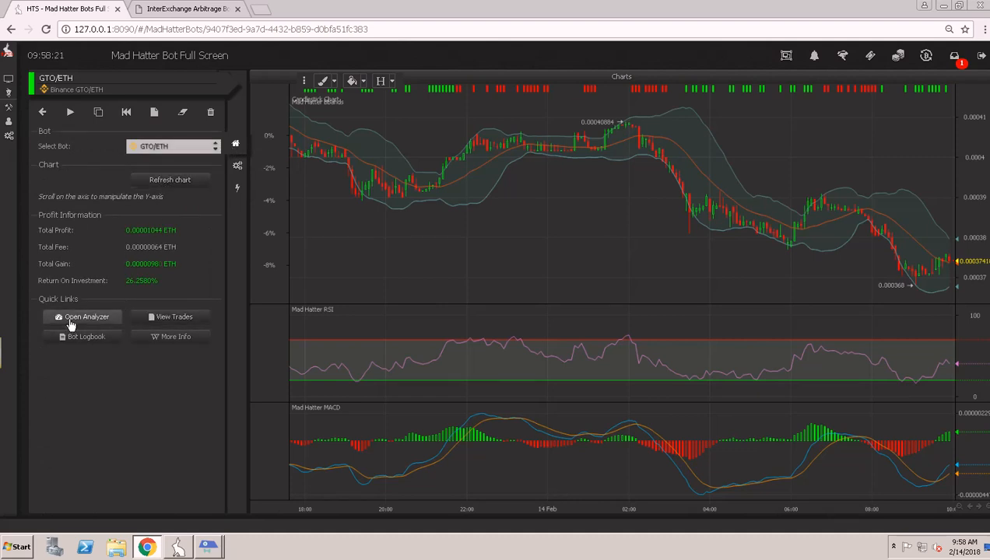
left_click(68, 319)
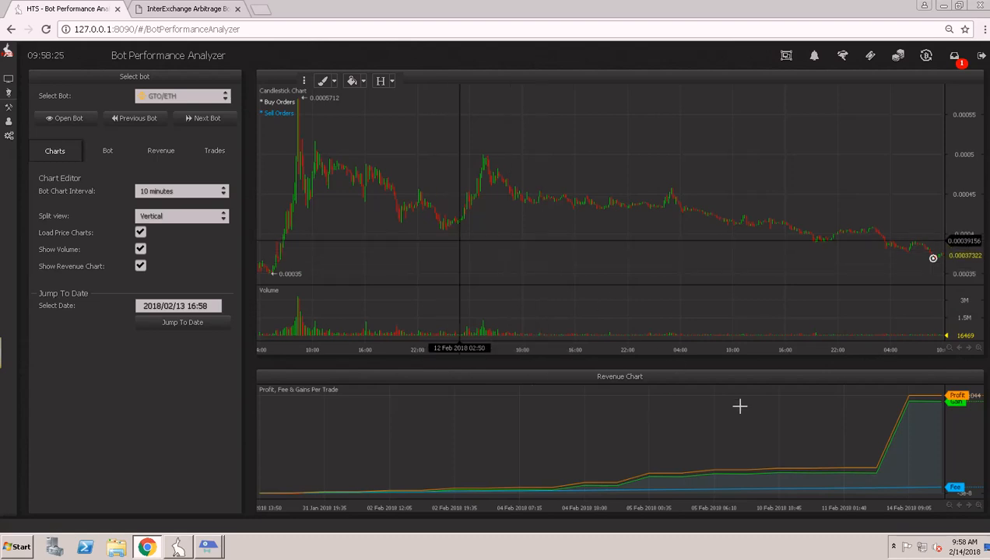
Examine where the bot's buy and sell orders fall across the GTO/ETH candlestick history
left_click_drag(437, 223, 664, 241)
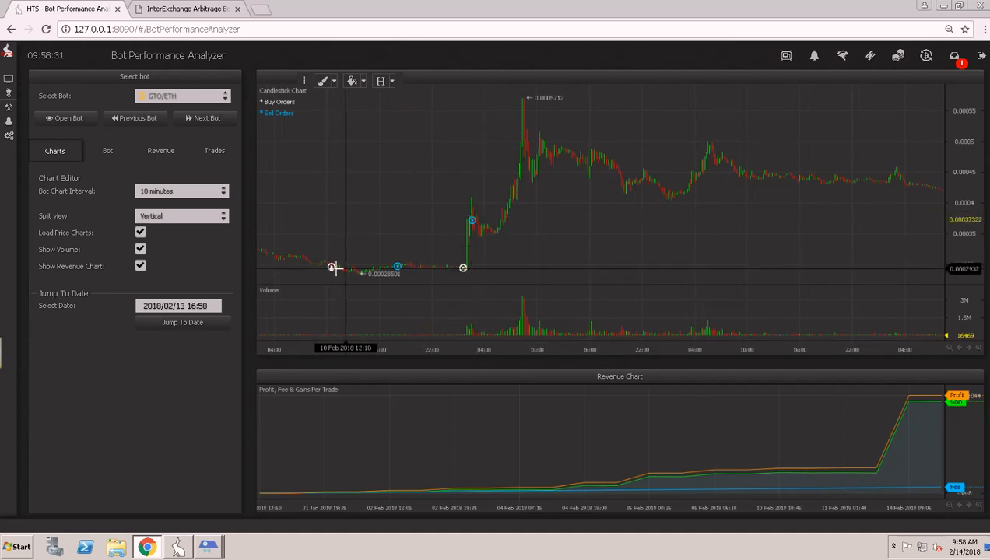
left_click_drag(542, 262, 387, 265)
left_click_drag(623, 255, 398, 256)
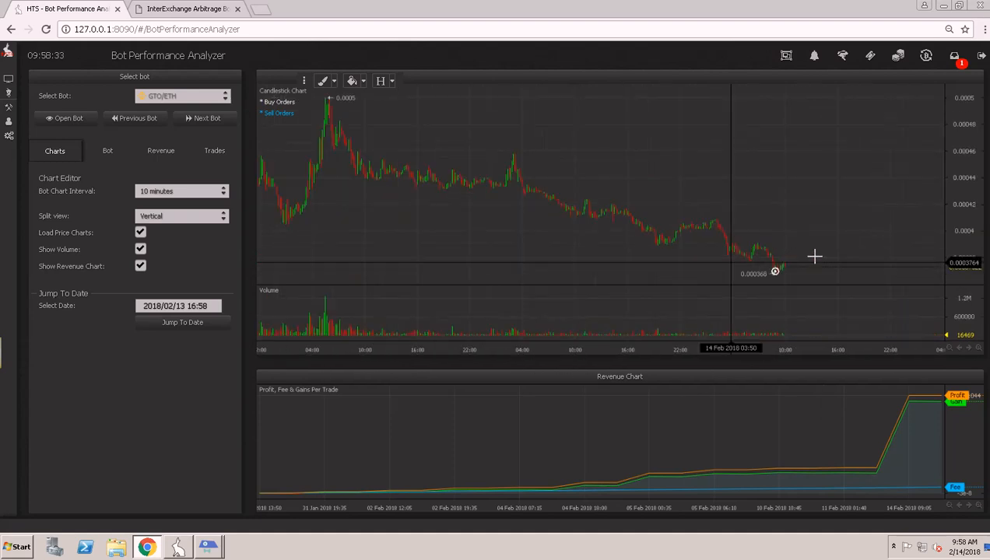
left_click_drag(769, 270, 463, 258)
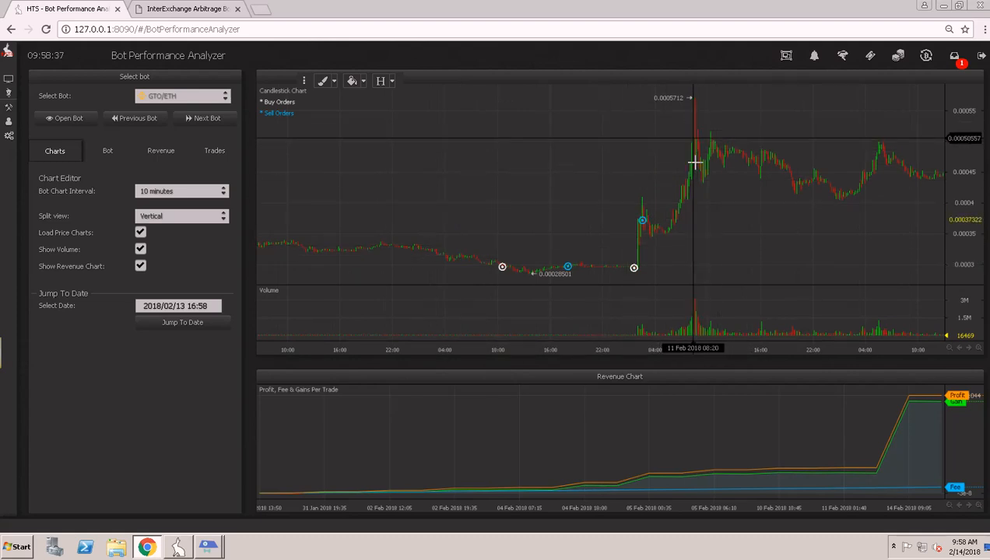
left_click_drag(473, 216, 724, 223)
left_click_drag(555, 228, 559, 229)
left_click_drag(371, 232, 536, 253)
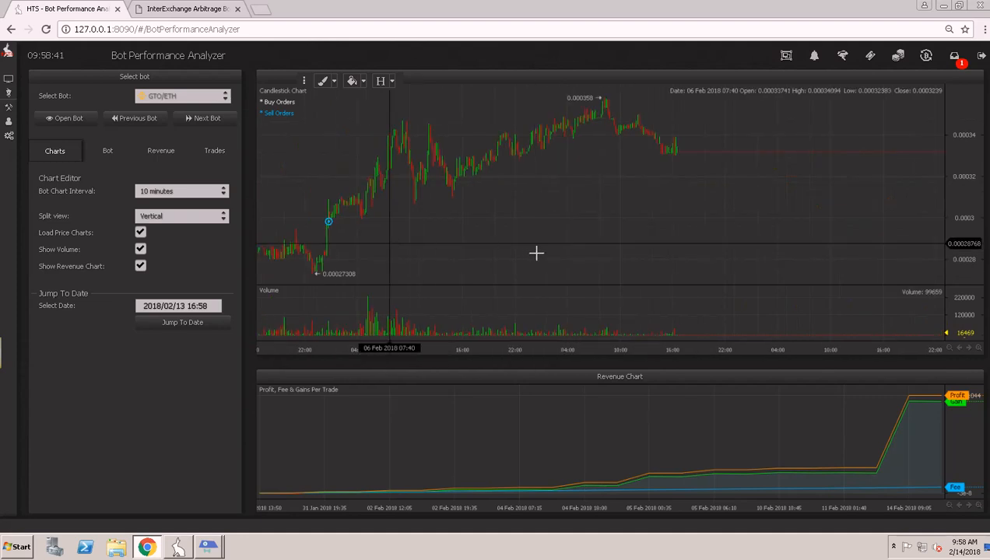
left_click_drag(433, 243, 579, 256)
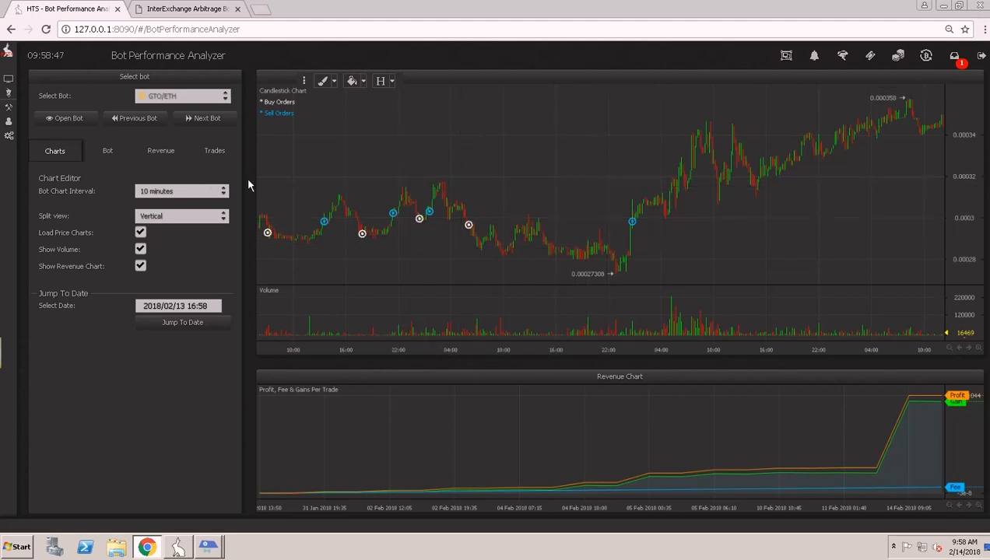
Review the bot's minimum price change to sell on its settings page and reopen the full-screen charts
left_click(66, 119)
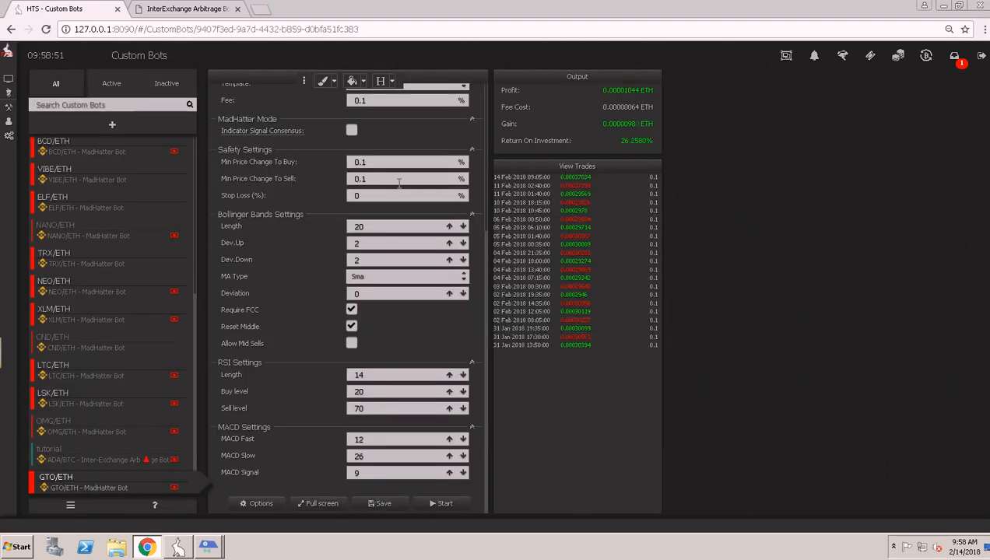
left_click_drag(373, 177, 340, 181)
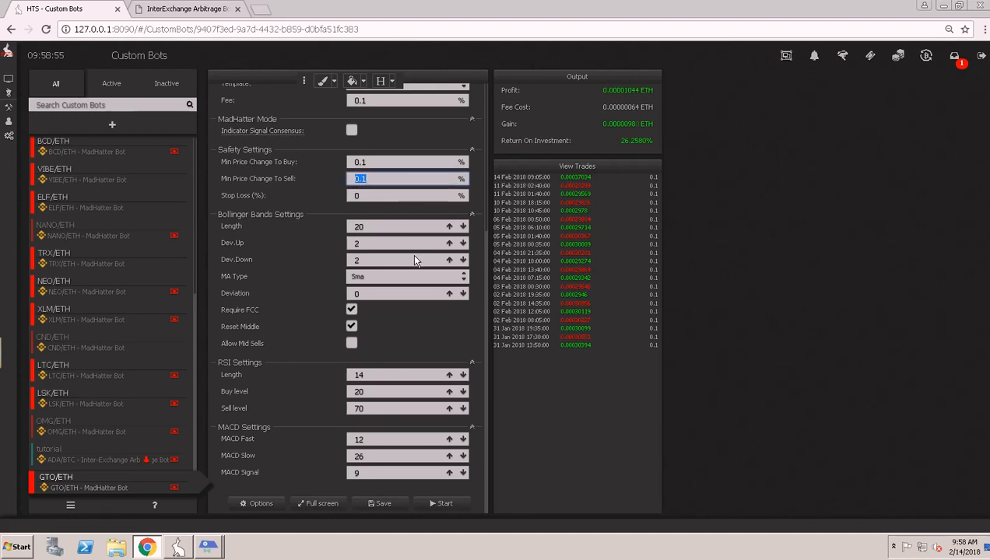
left_click(323, 504)
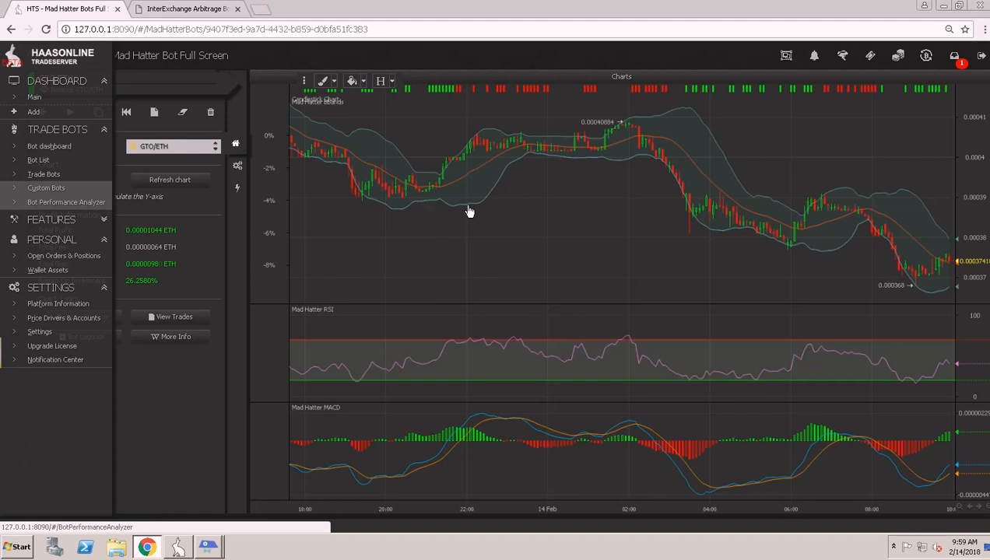
Examine the GTO/ETH Bollinger Bands, RSI and MACD charts from 14 February 2018 back to 11 February
left_click_drag(504, 205, 799, 190)
left_click_drag(479, 194, 645, 206)
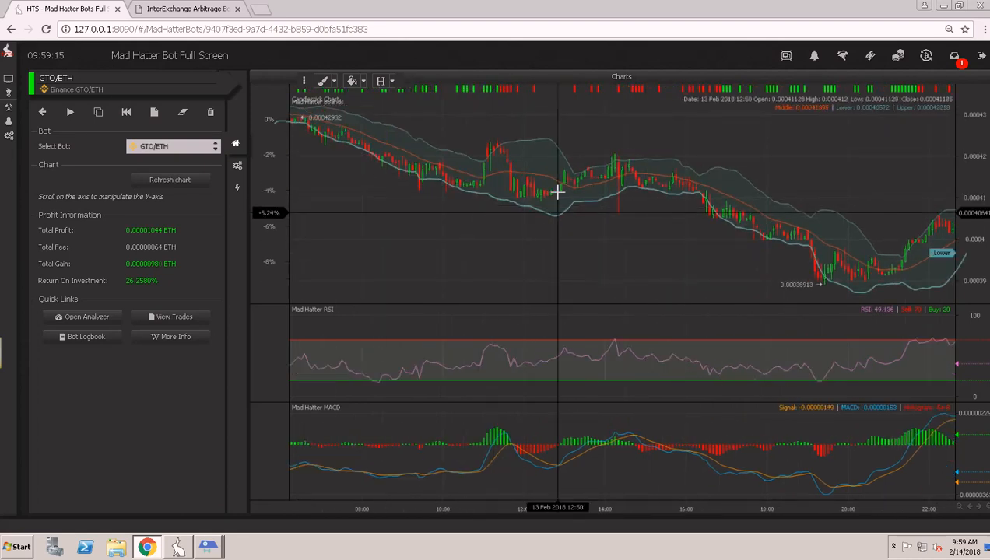
left_click_drag(558, 192, 771, 192)
left_click_drag(358, 195, 694, 200)
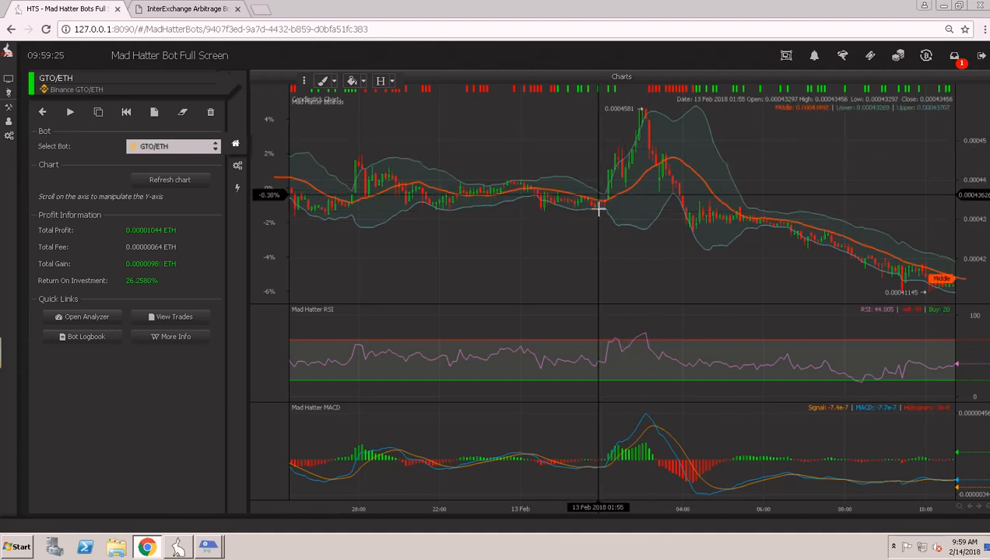
left_click_drag(530, 207, 754, 208)
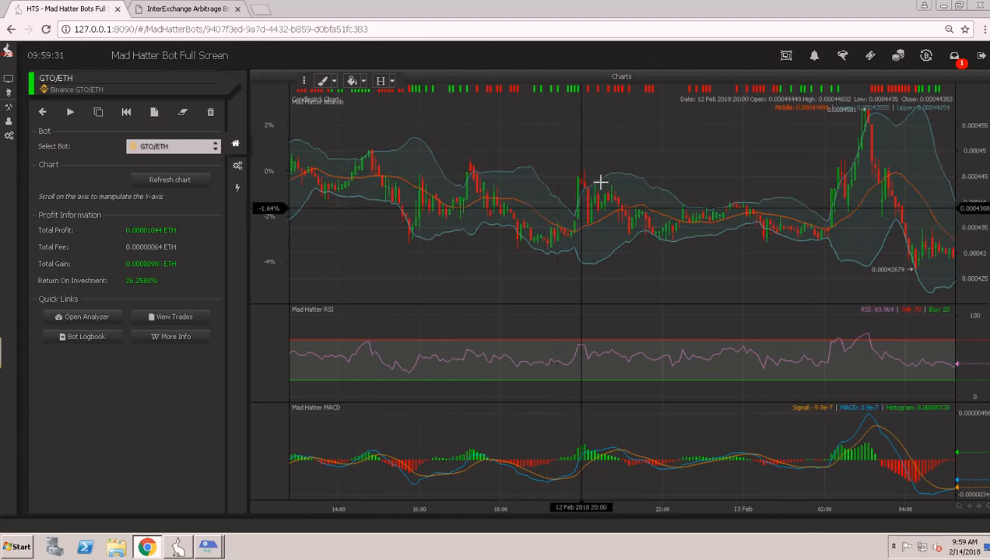
left_click_drag(688, 234, 751, 242)
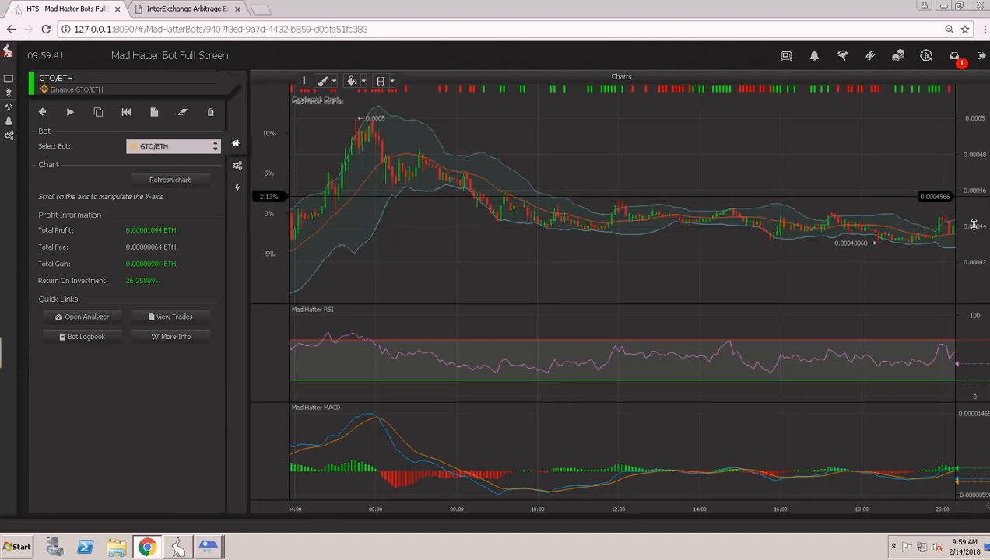
left_click_drag(486, 212, 648, 212)
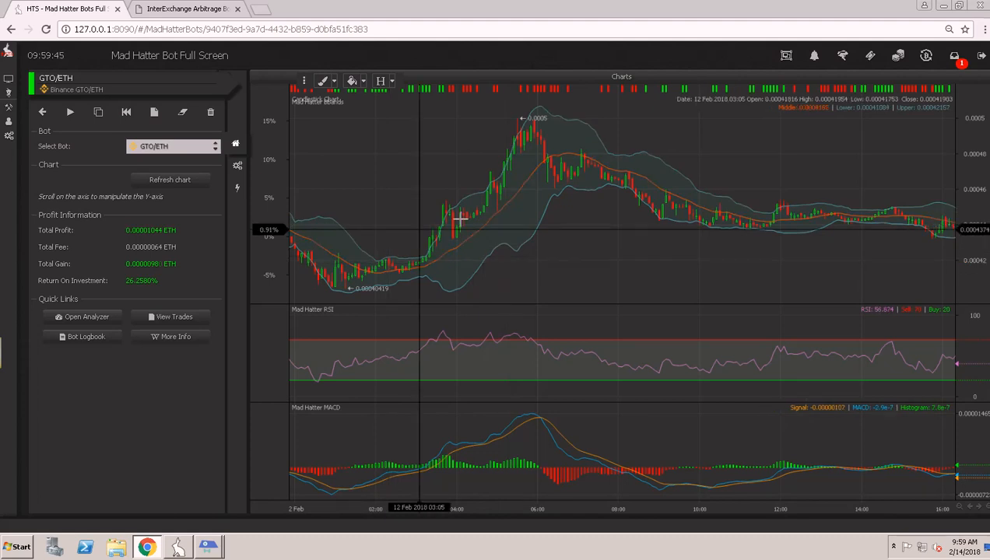
left_click_drag(453, 223, 682, 231)
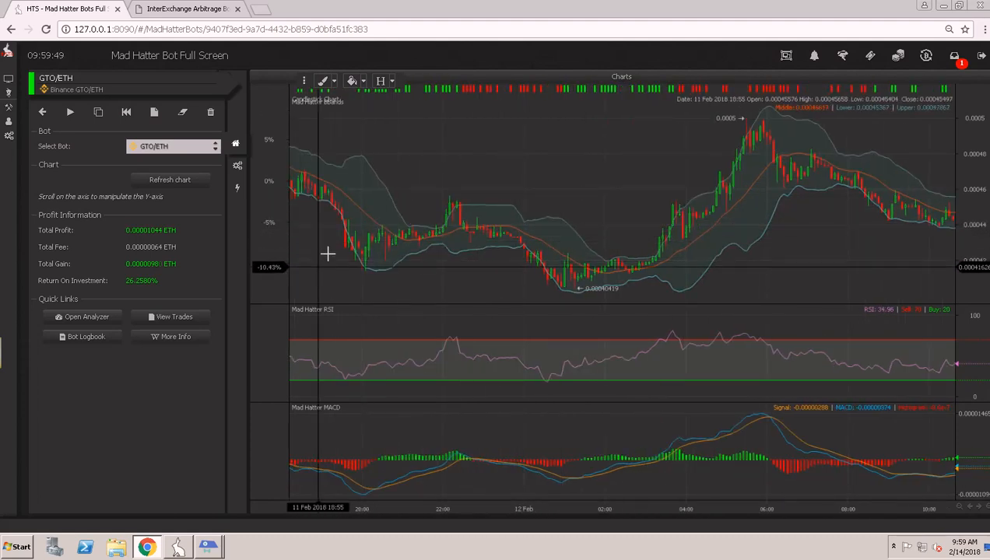
left_click_drag(411, 227, 579, 237)
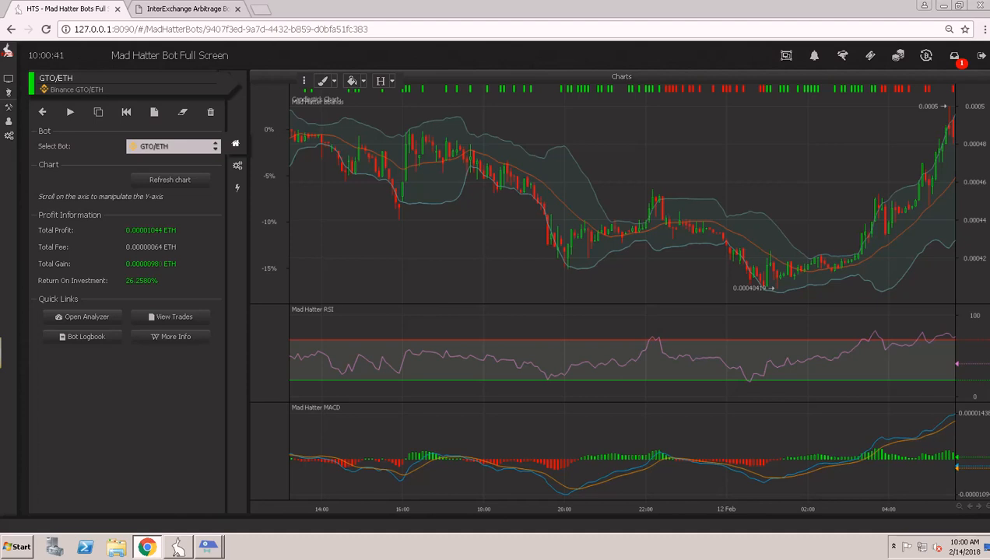
Switch to the Crypto Bot Spread Calculation spreadsheet, open its Bot Trading Fee Calculations sheet and position the window below the GTO/ETH candlesticks
left_click_drag(267, 273, 342, 253)
left_click_drag(422, 231, 428, 3)
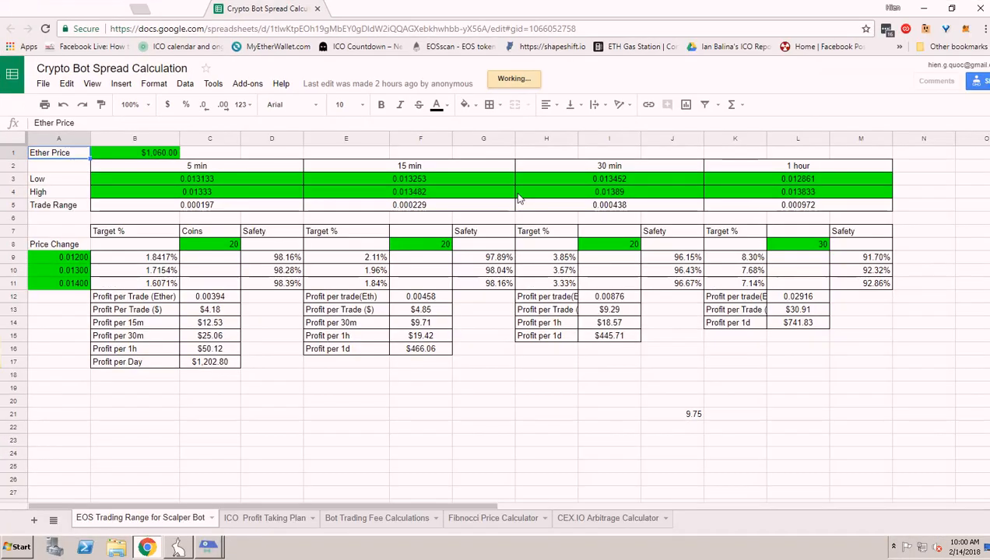
left_click(381, 523)
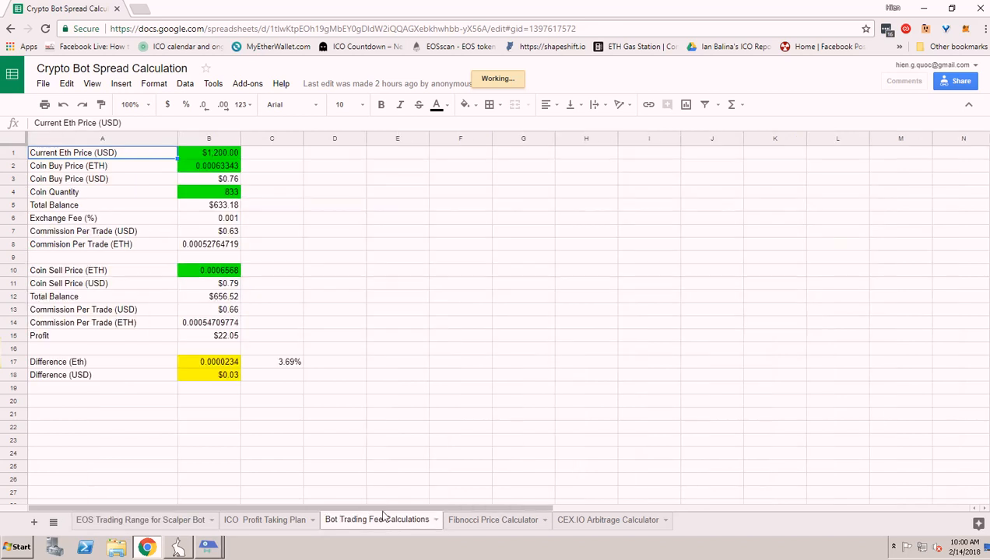
left_click_drag(470, 20, 537, 232)
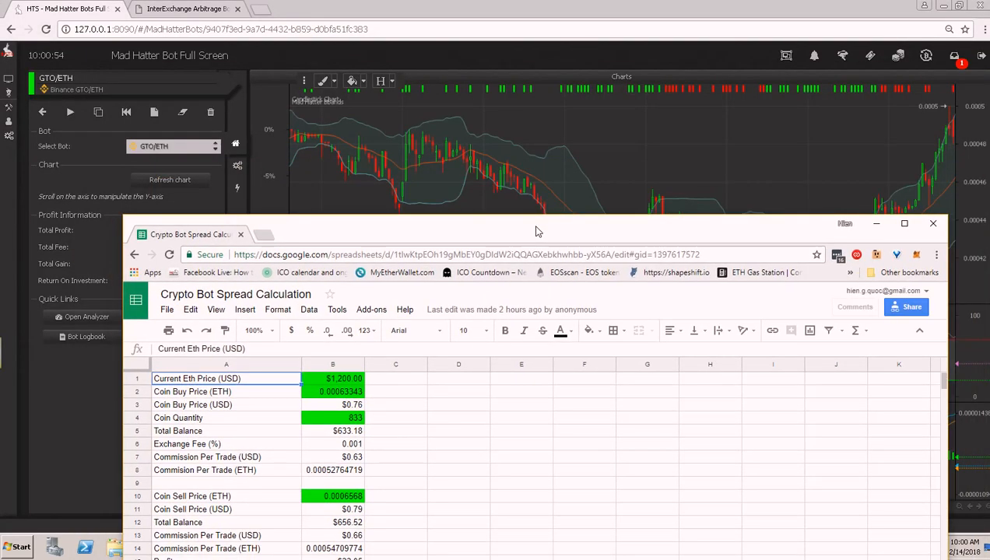
Set the current Eth price to 900 USD and the coin buy price to 0.00044 ETH
left_click(339, 379)
type("900")
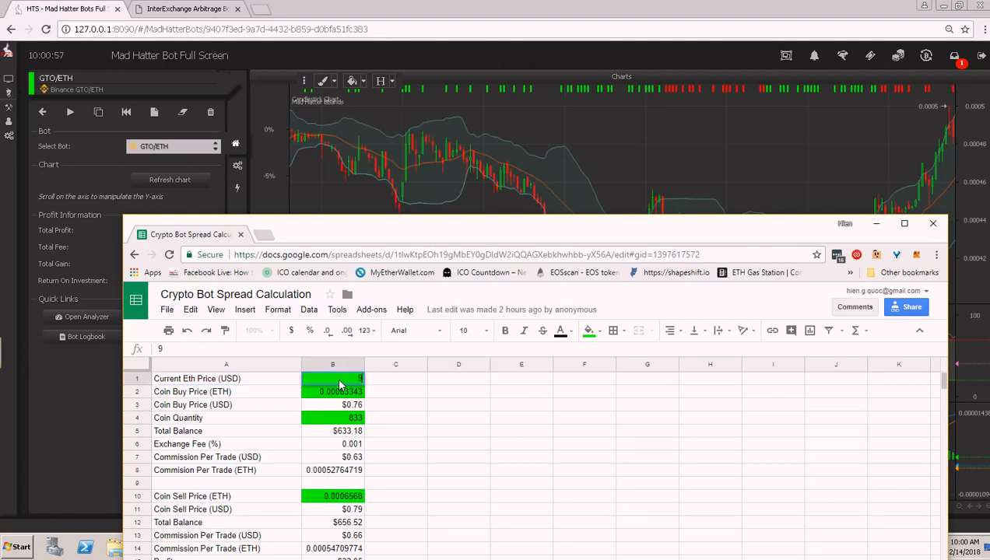
left_click(355, 407)
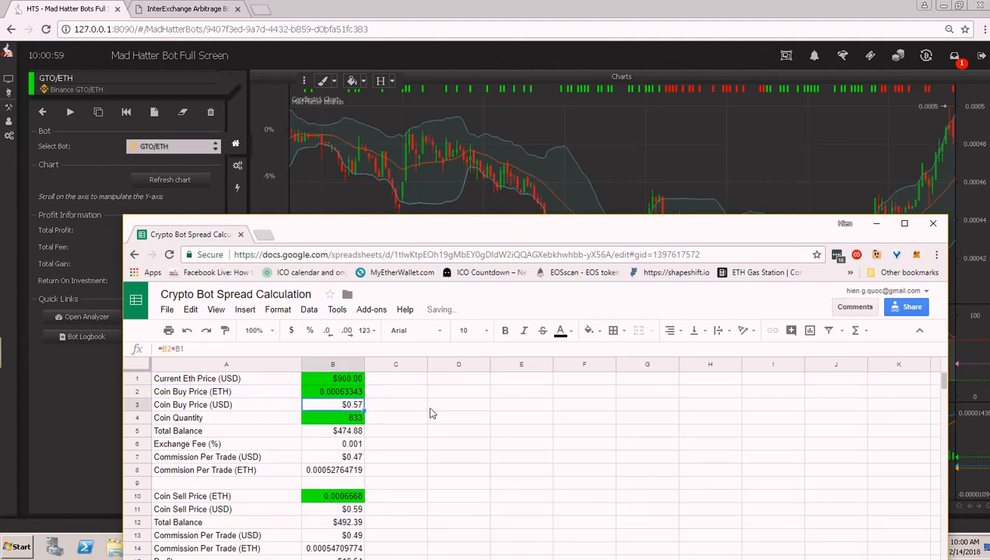
left_click(358, 391)
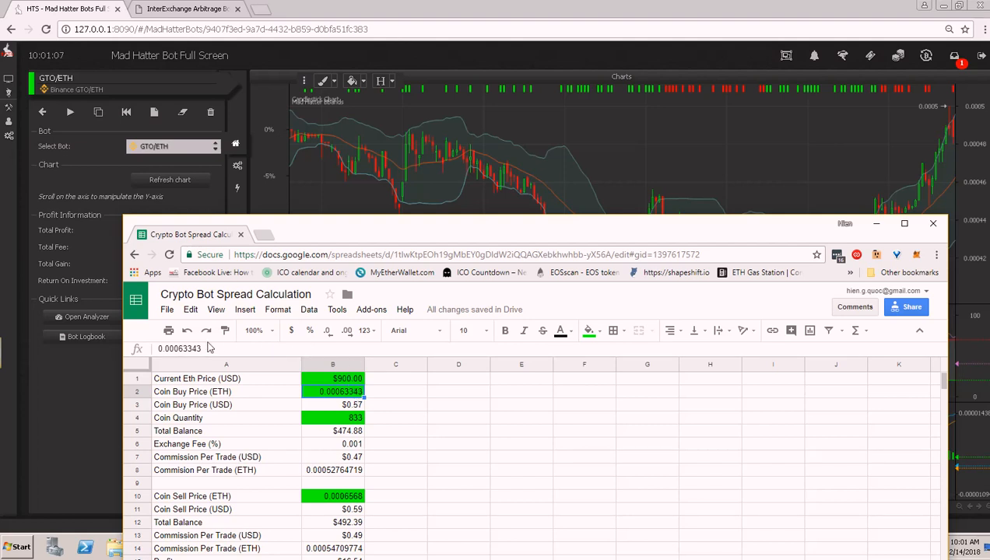
left_click_drag(180, 348, 298, 348)
type("44")
left_click(417, 472)
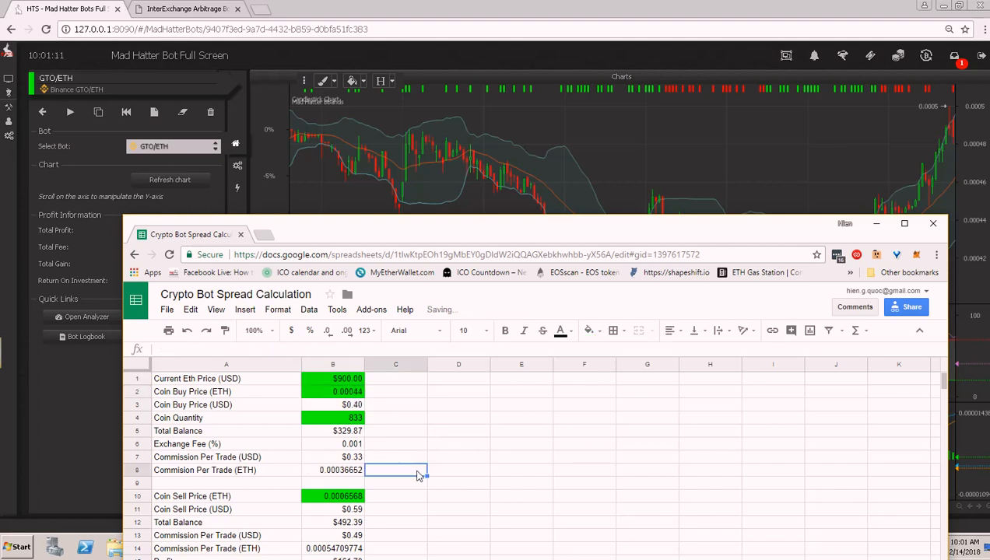
Set the coin sell price to 0.00046 ETH in the fee calculation
left_click(347, 500)
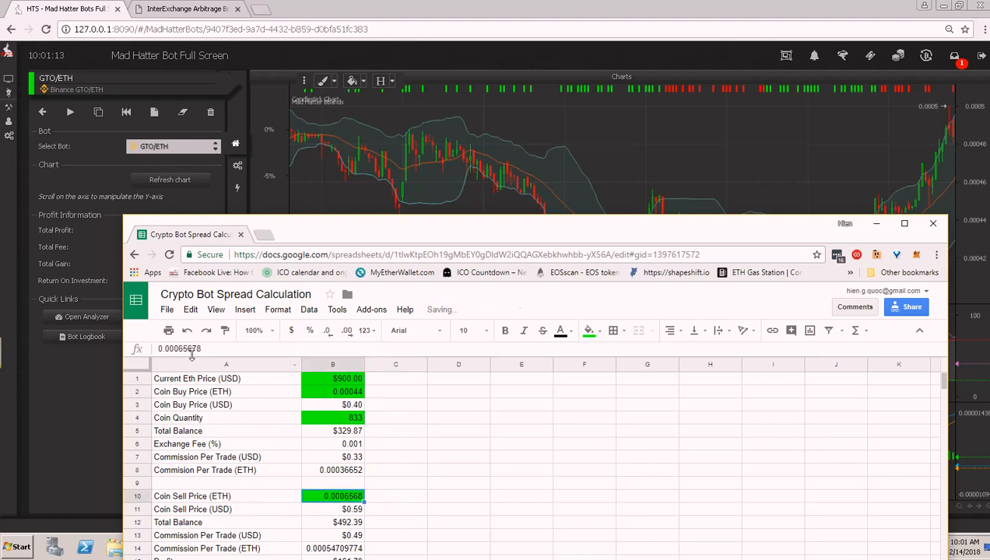
left_click_drag(178, 349, 278, 350)
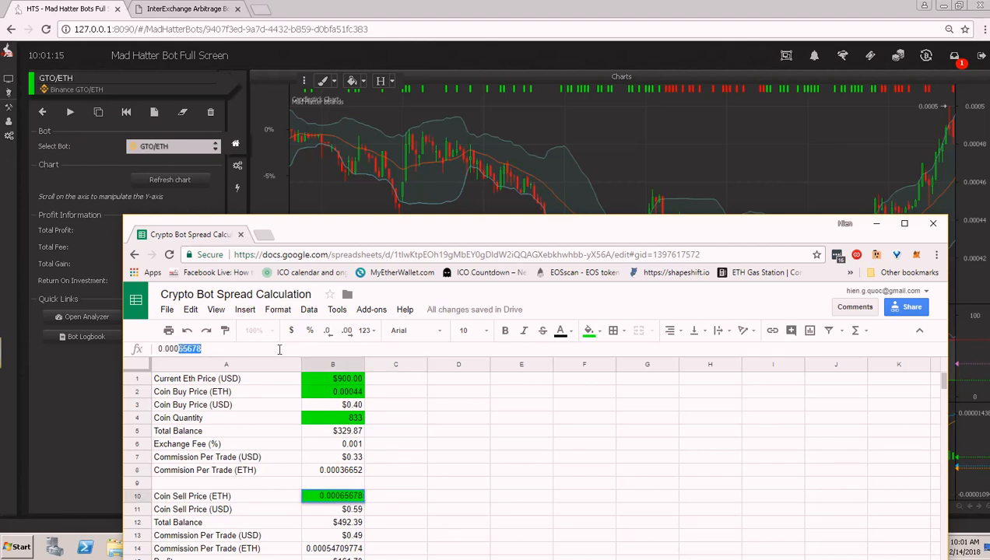
type("46")
key("Return")
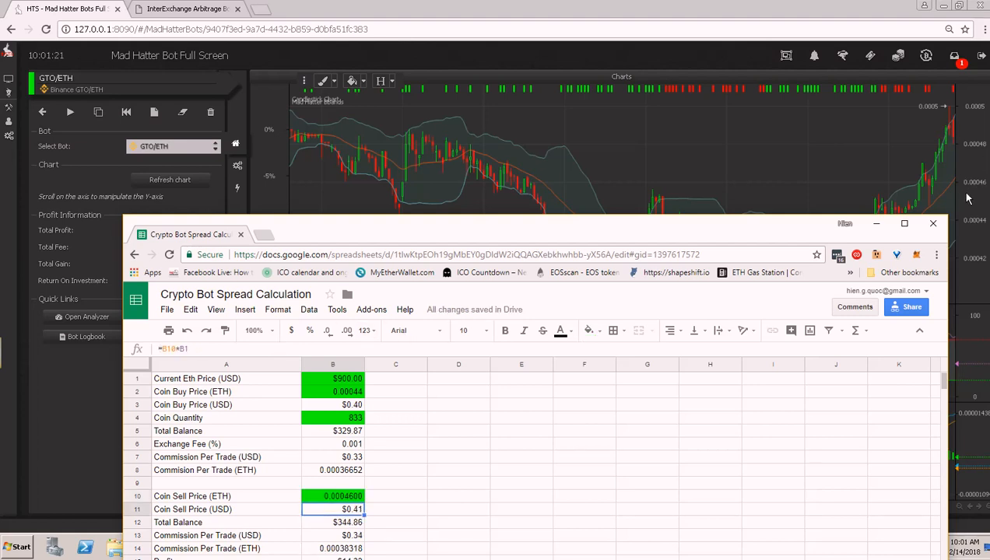
Compare the entered buy and sell prices with the price scale of the GTO/ETH candlestick chart
left_click_drag(748, 226, 695, 309)
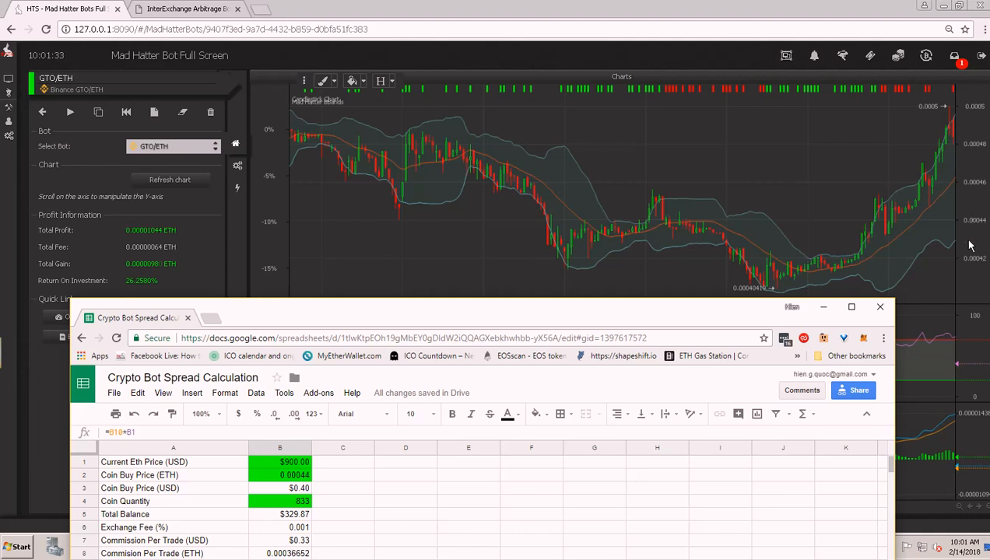
left_click(489, 197)
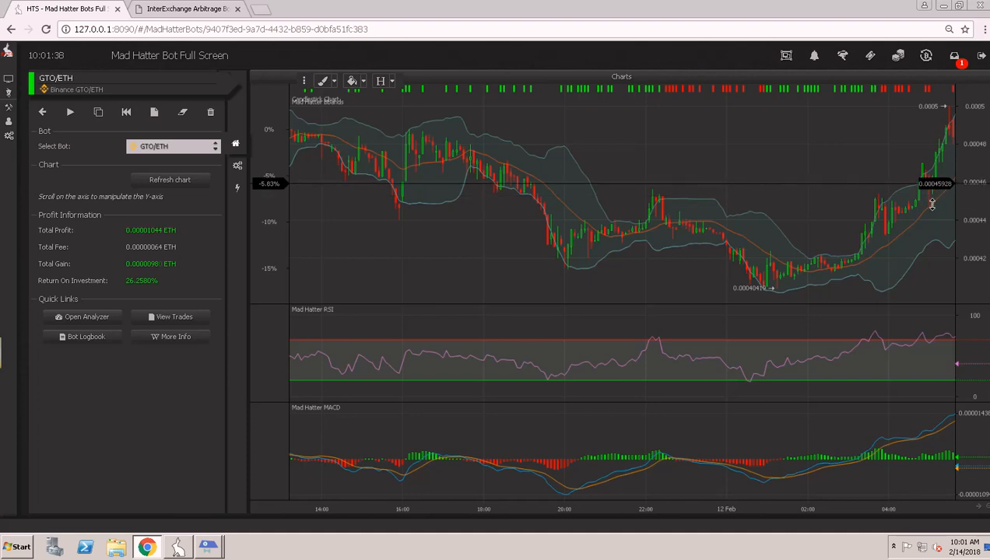
mouse_move(14, 189)
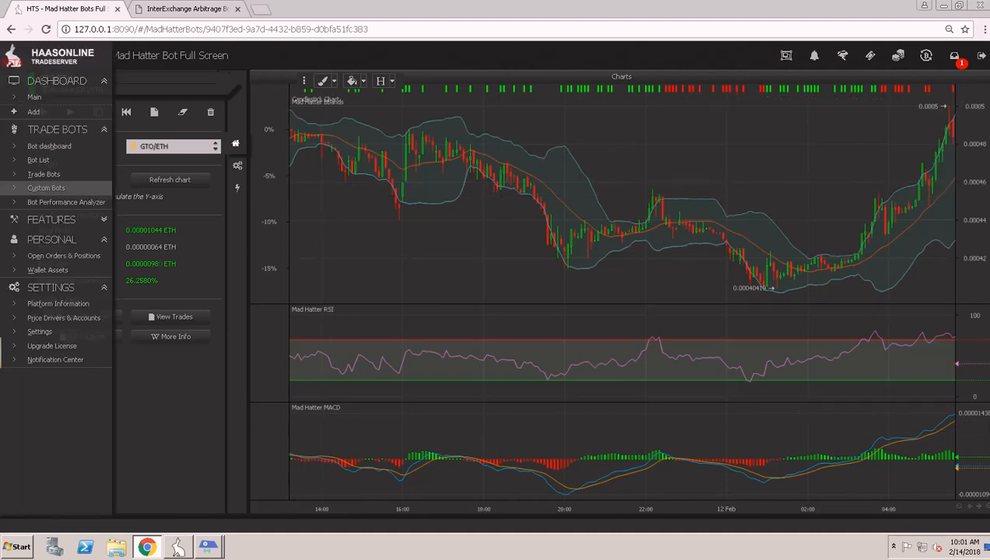
key("alt+Tab")
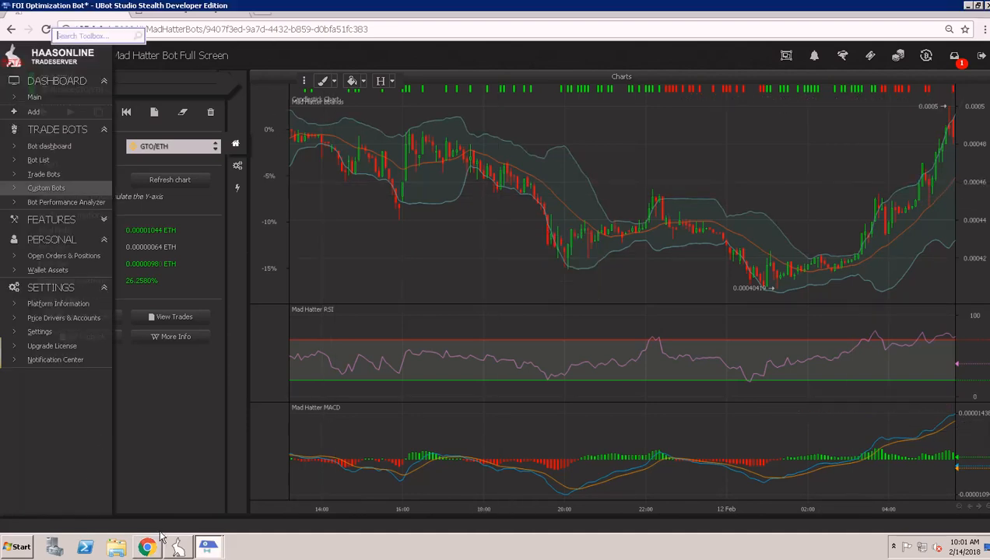
key("alt+Tab")
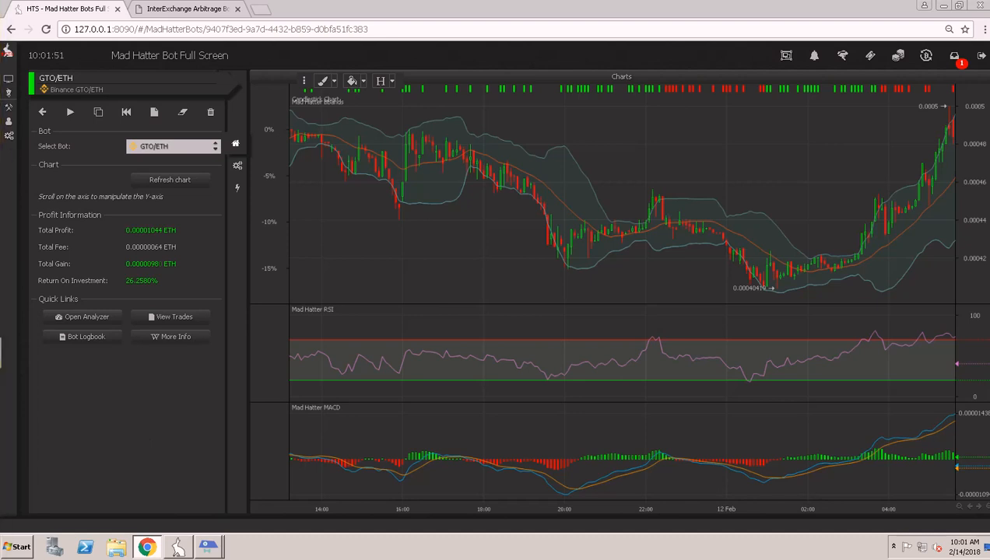
Return to the fee calculation spreadsheet and set the coin quantity to 3000
key("alt+Tab")
left_click_drag(486, 305, 541, 122)
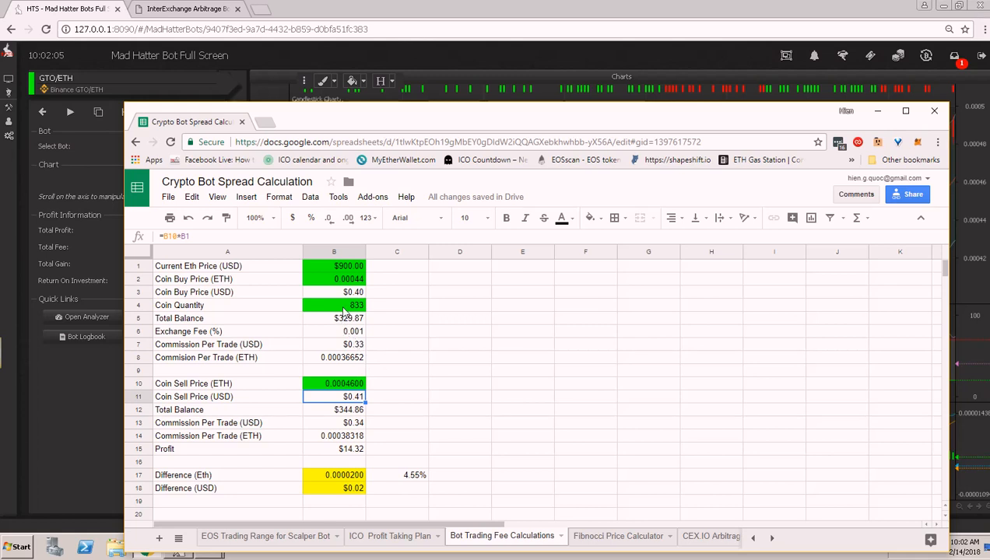
left_click(343, 306)
type("30")
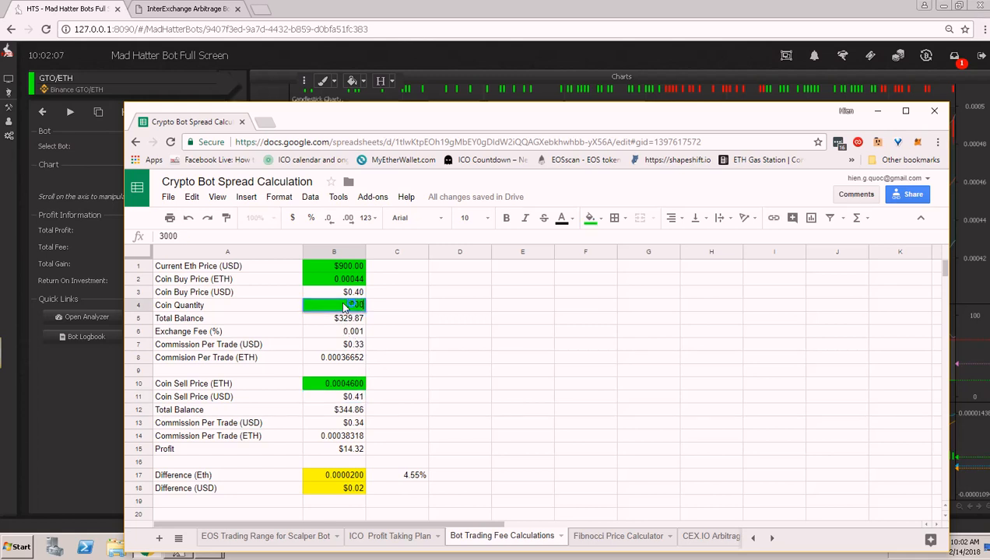
type("00")
key("Return")
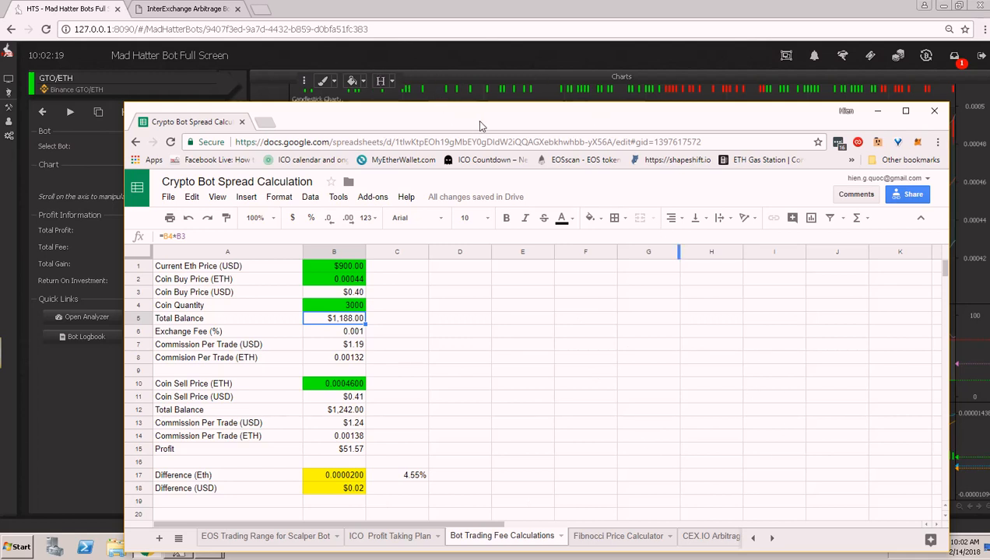
Switch back to the GTO/ETH bot and set its minimum price change to sell to 4.55%
left_click_drag(513, 127, 0, 239)
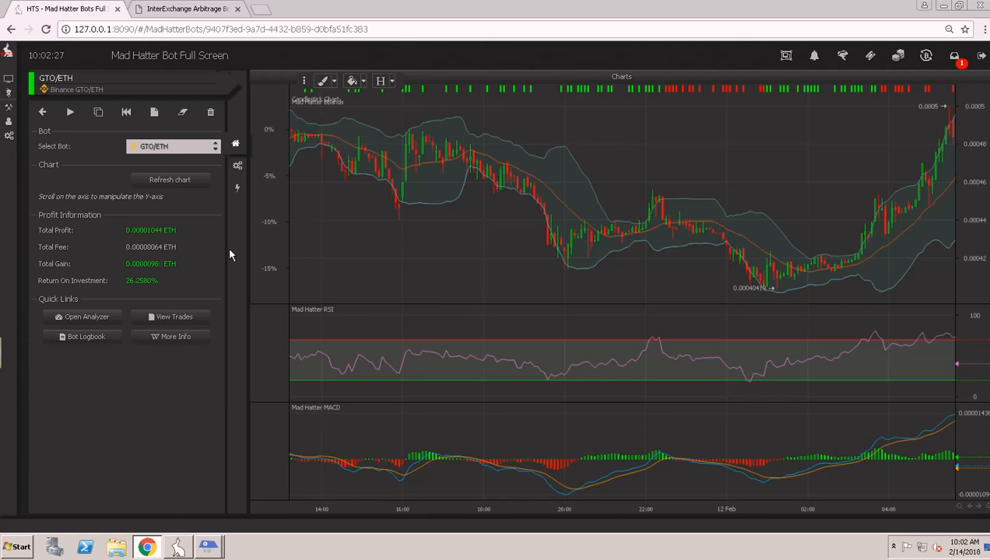
left_click(238, 166)
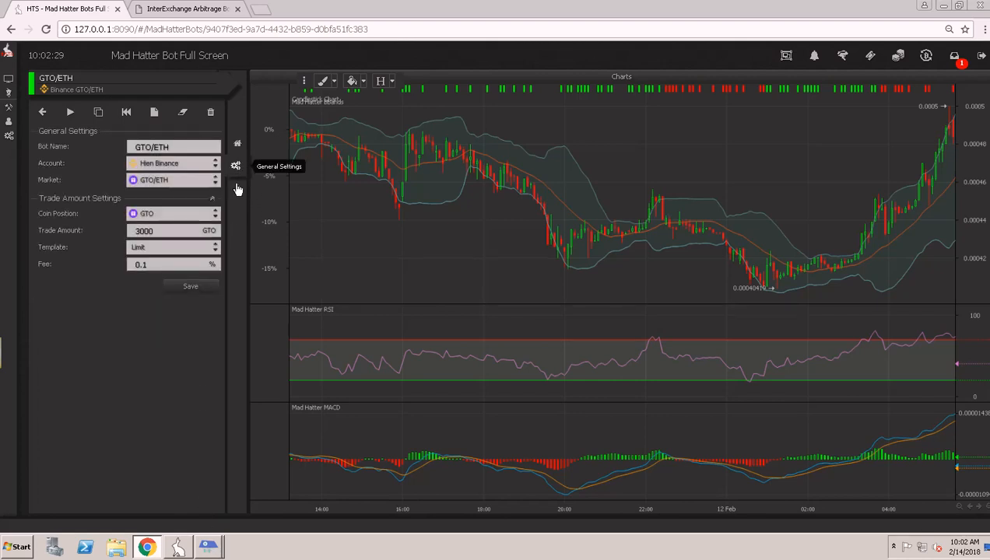
left_click(236, 189)
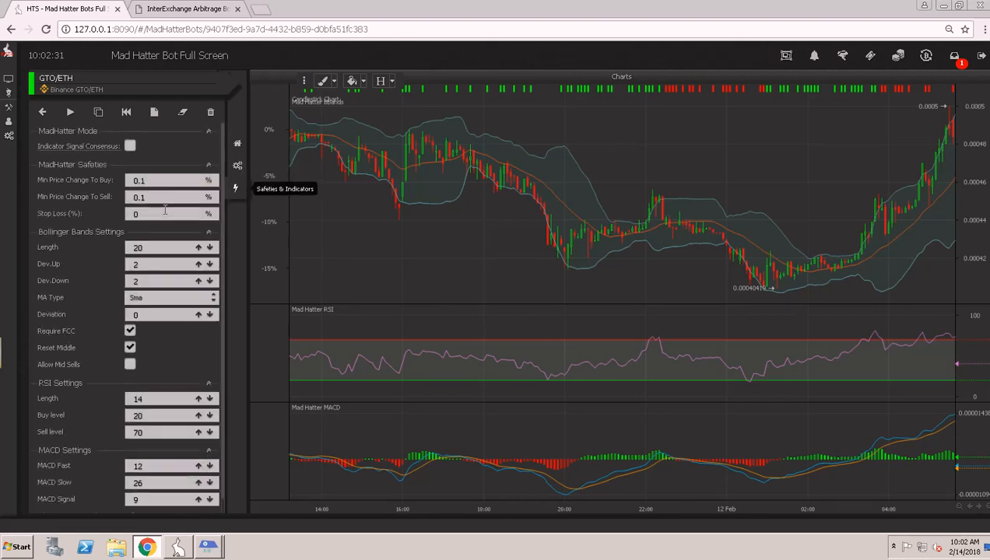
left_click_drag(155, 197, 17, 195)
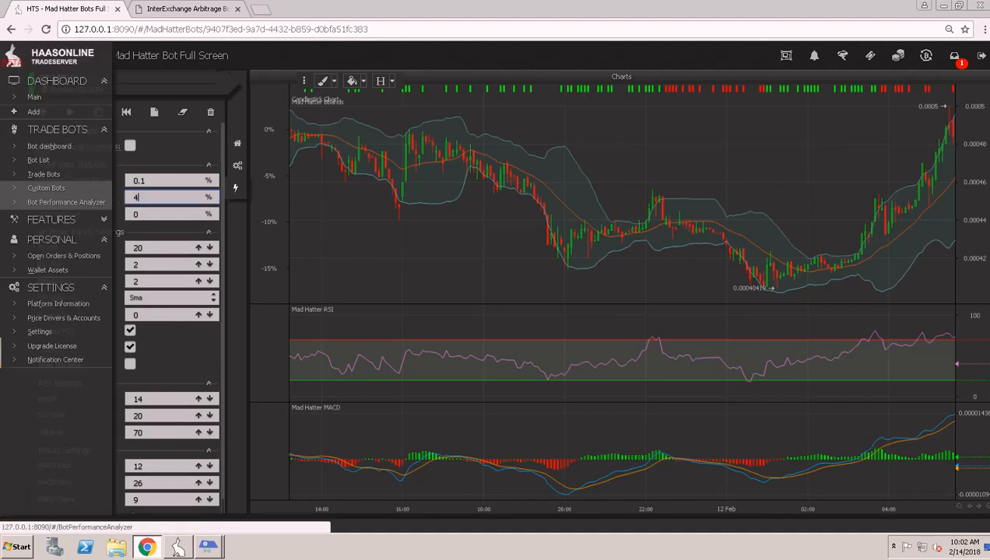
left_click(165, 146)
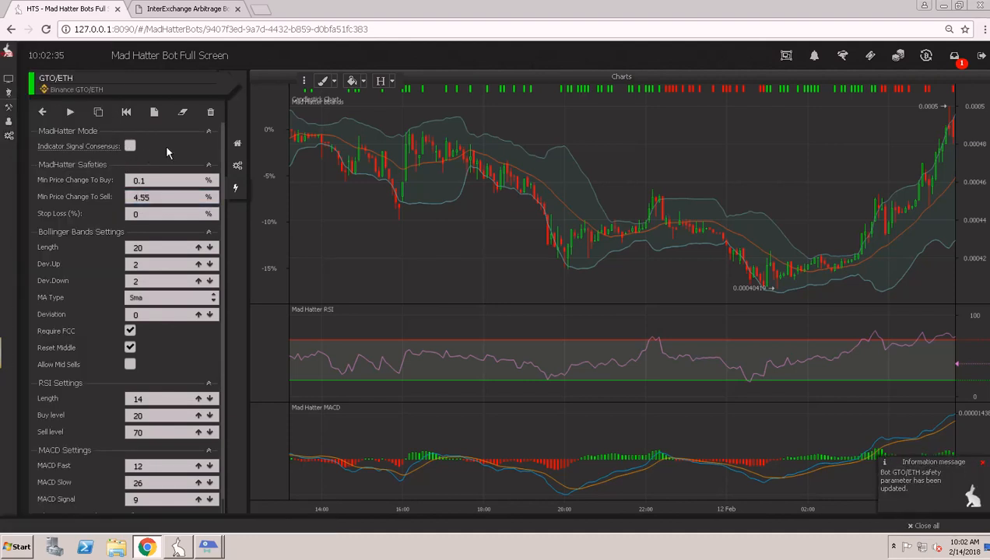
Backtest the GTO/ETH bot over the preselected time period and show its profit information
left_click(126, 112)
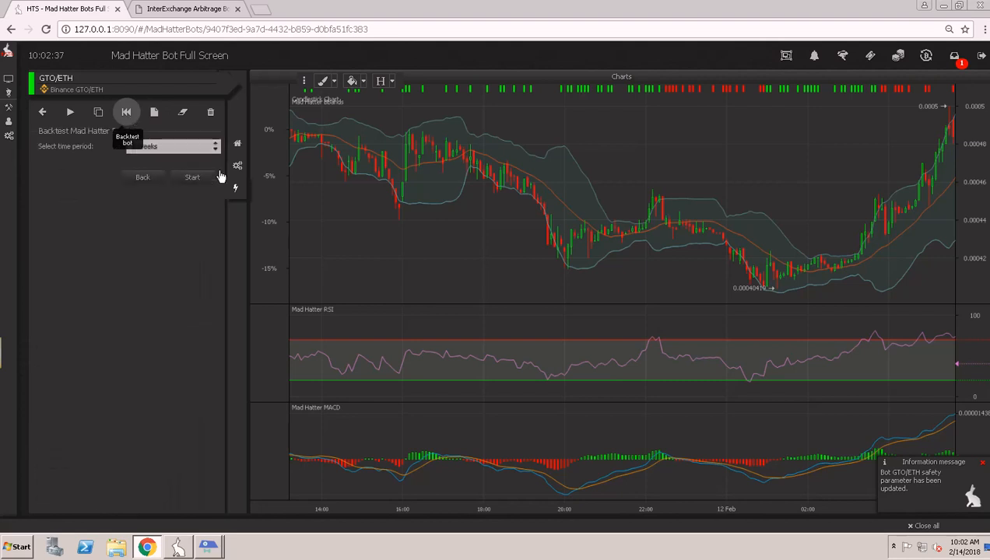
left_click(190, 178)
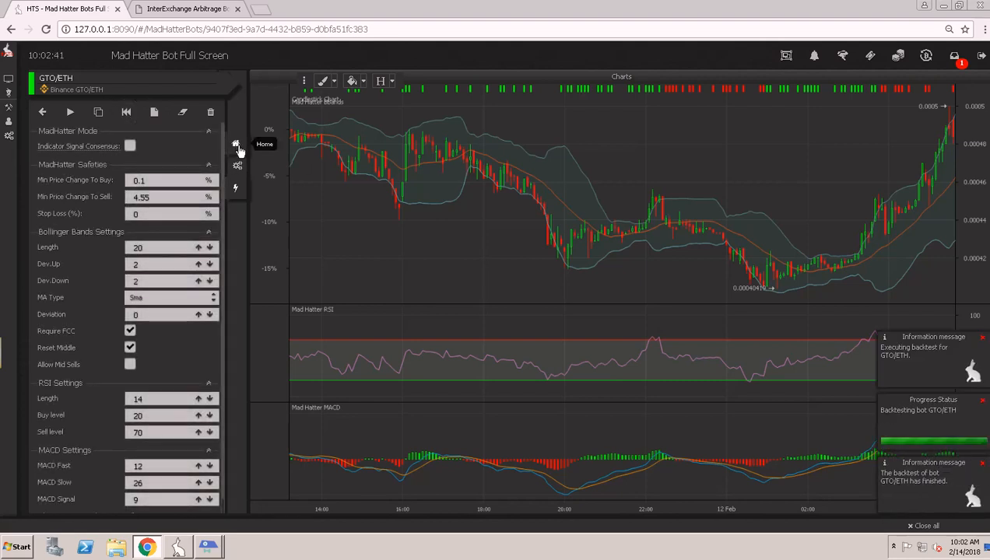
left_click(235, 146)
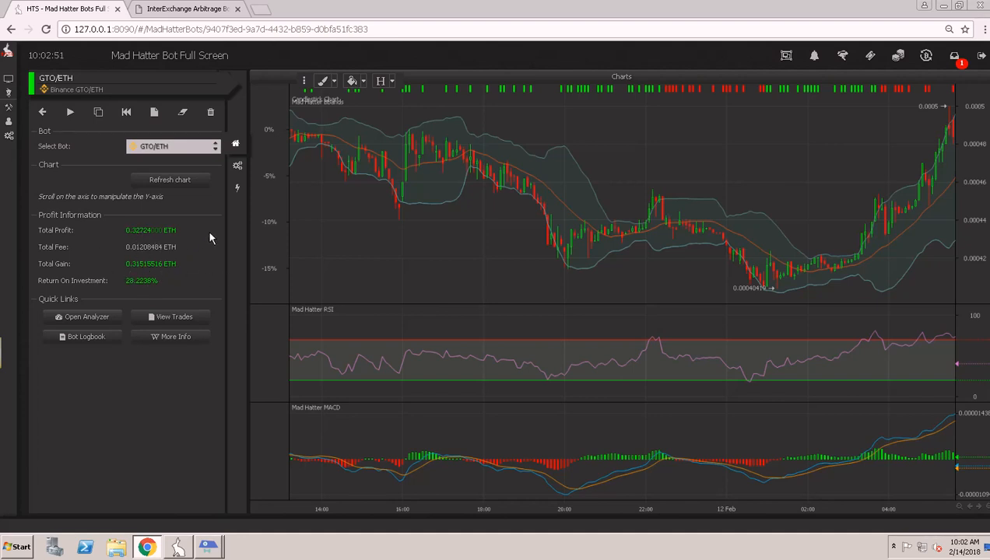
Review the bot's general and indicator settings, and turn the Bollinger Bands Reset Middle option off and back on
left_click(235, 166)
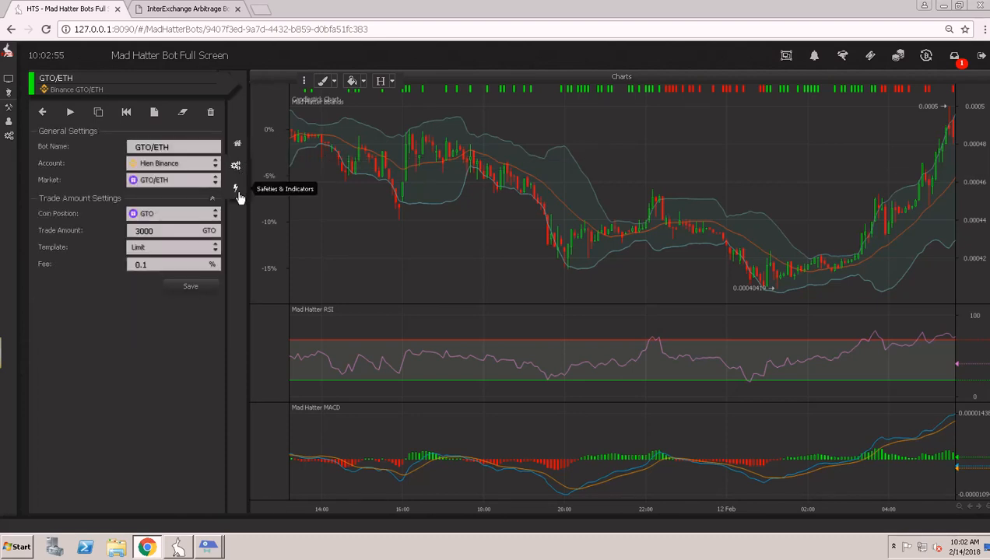
left_click(236, 190)
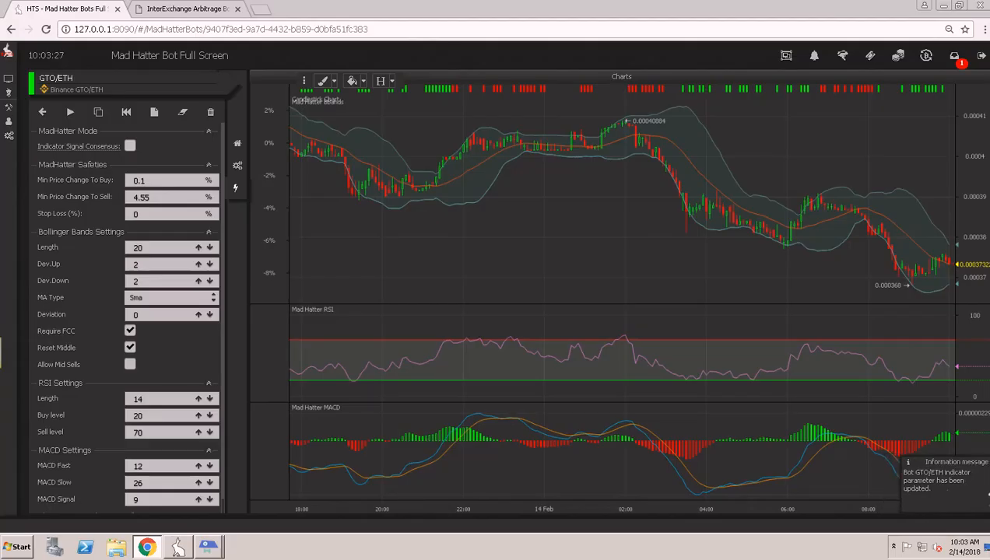
mouse_move(9, 333)
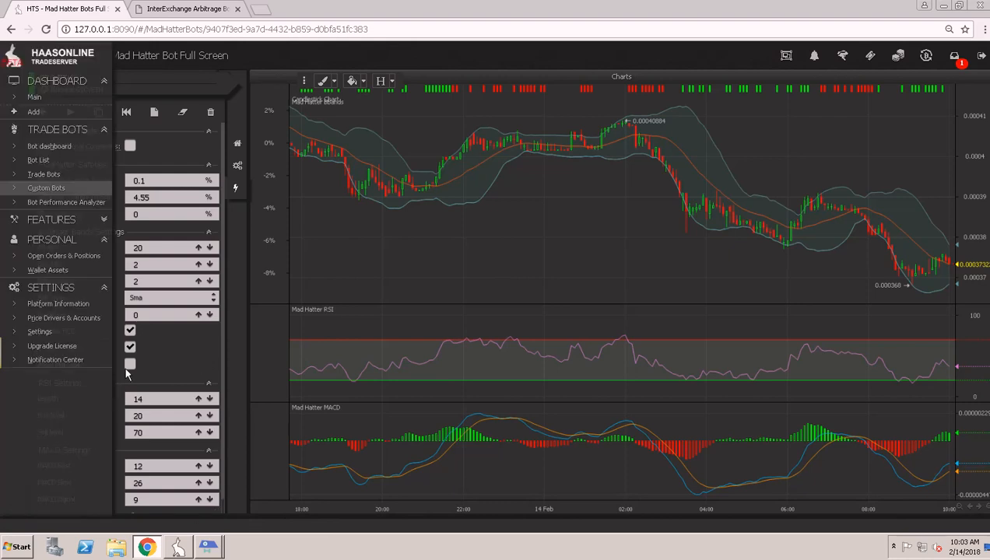
left_click(131, 348)
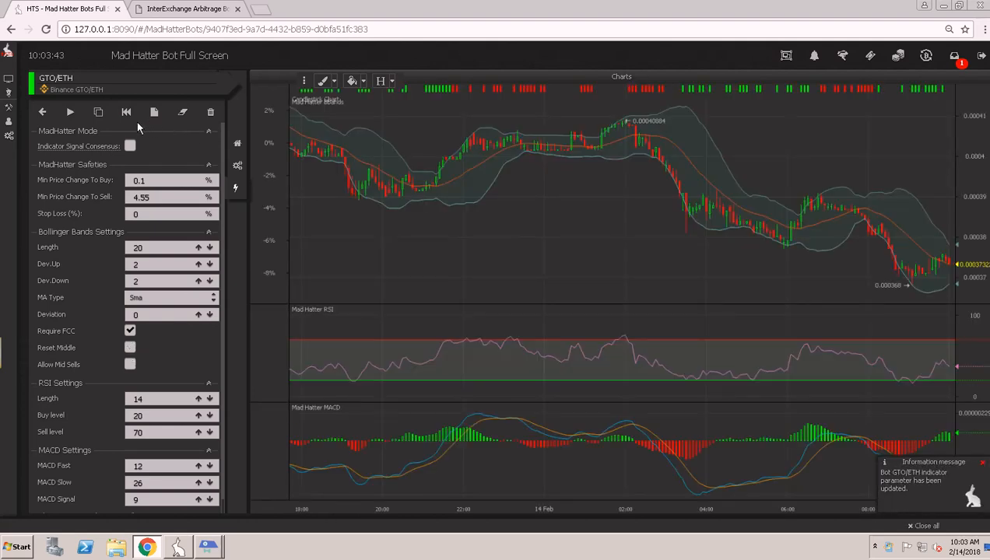
left_click(130, 348)
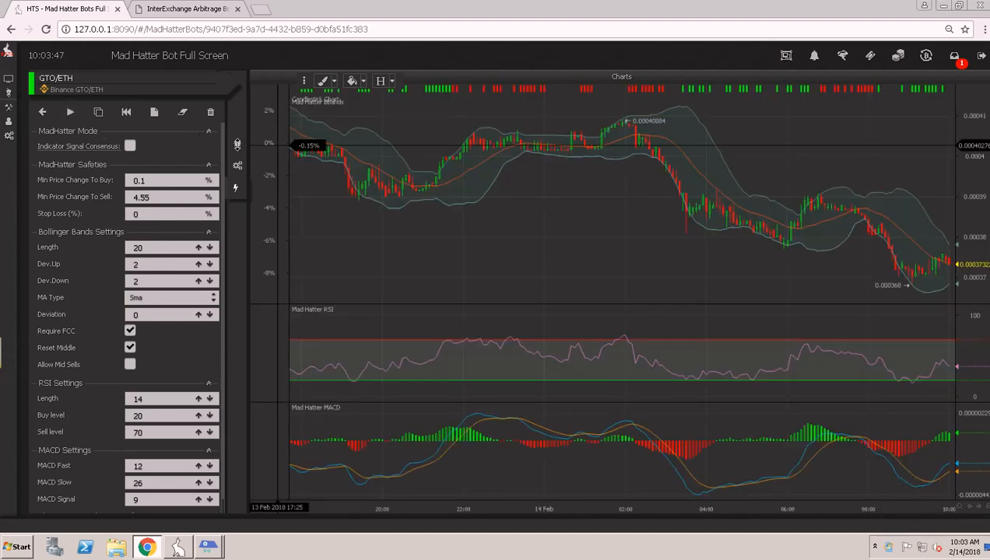
Return to the bot's Custom Bots page and capture a screenshot of its settings, output figures and trade list
left_click(236, 144)
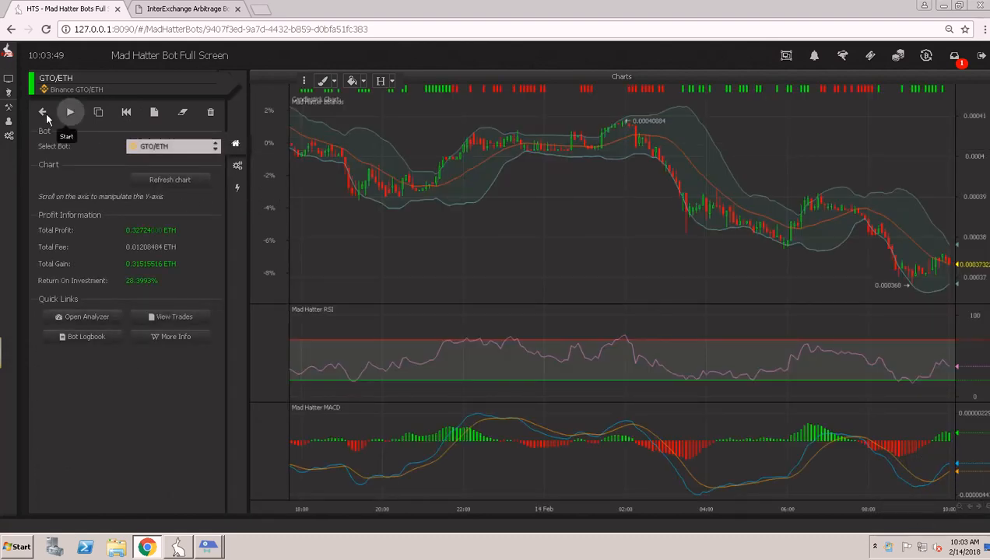
left_click(43, 113)
mouse_move(14, 143)
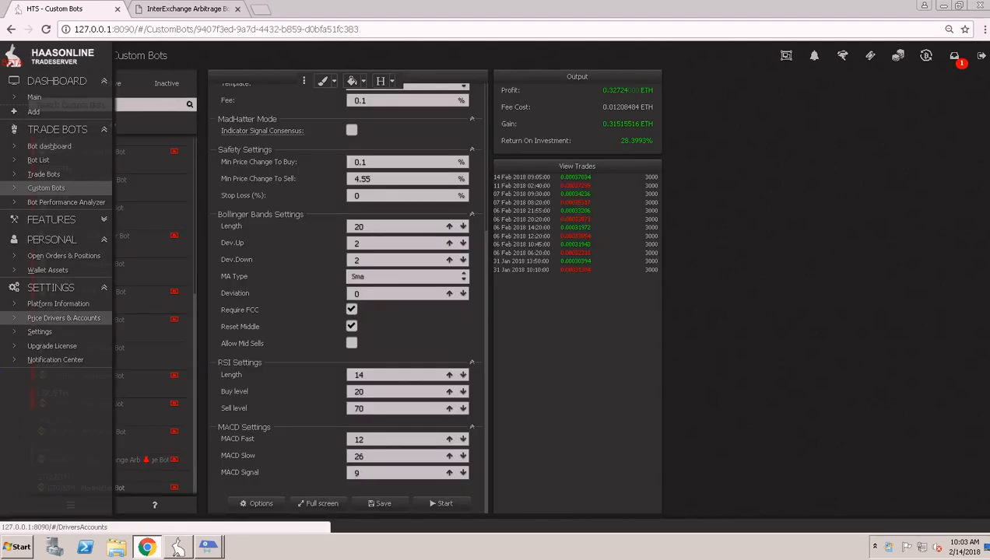
key("Print")
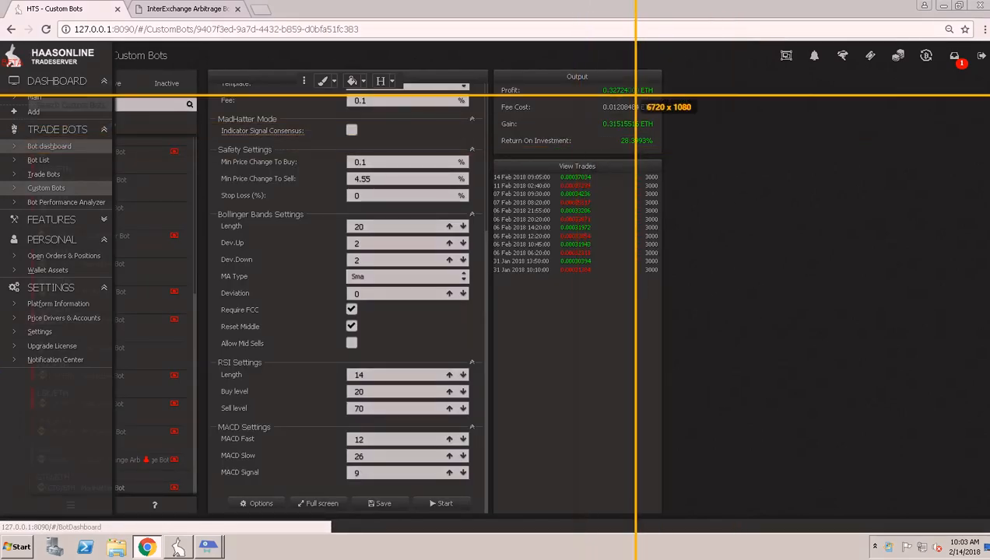
left_click_drag(675, 73, 190, 515)
left_click(316, 401)
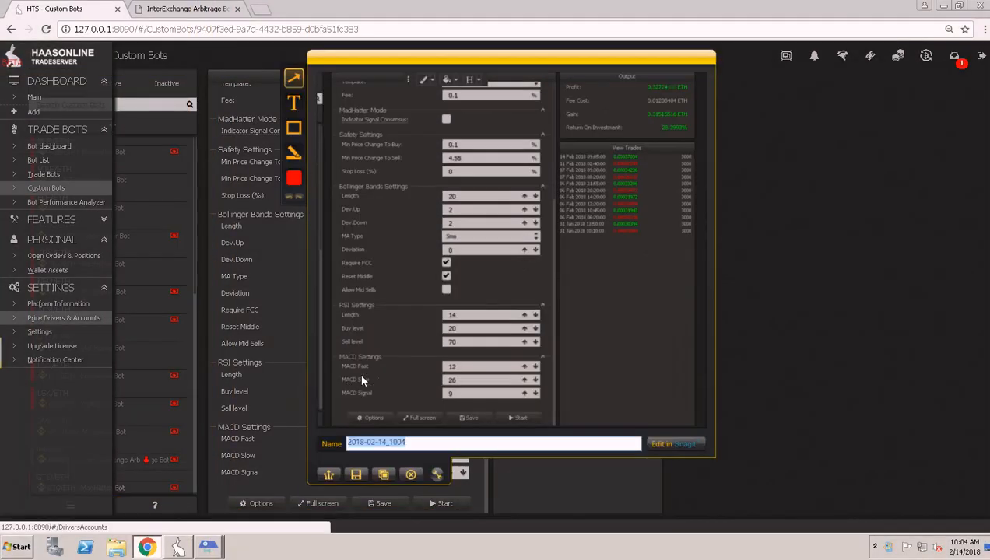
Move the preview window of the captured screenshot off the bot page
left_click_drag(484, 62, 0, 211)
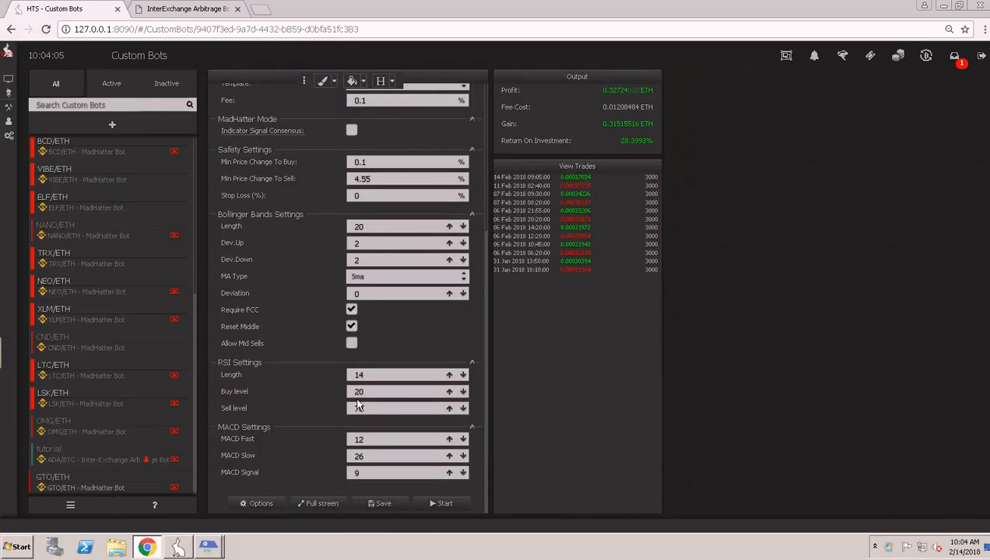
Turn off the Bollinger Bands Reset Middle option in the full-screen view, backtest GTO/ETH over the preselected period and show its profit information
left_click(315, 505)
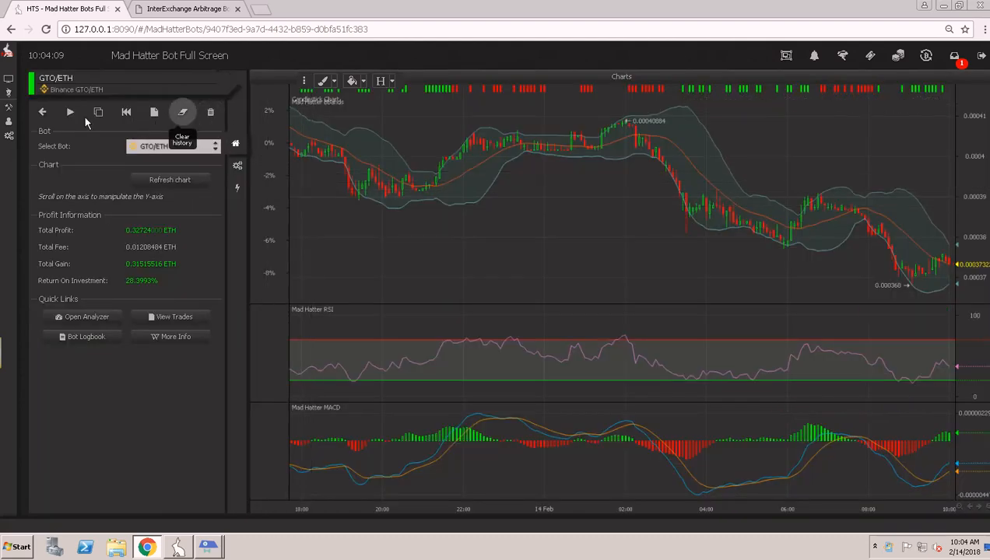
left_click(236, 195)
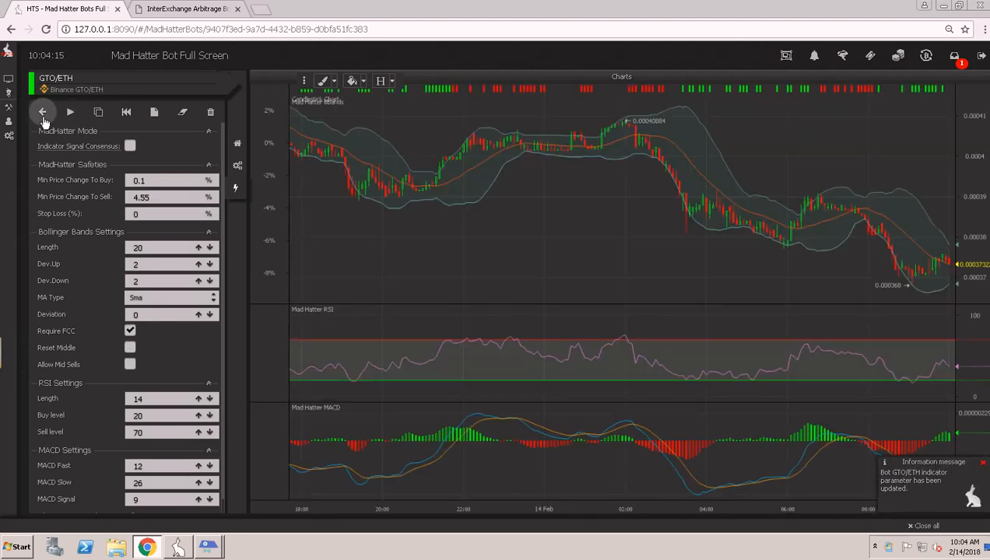
left_click(126, 112)
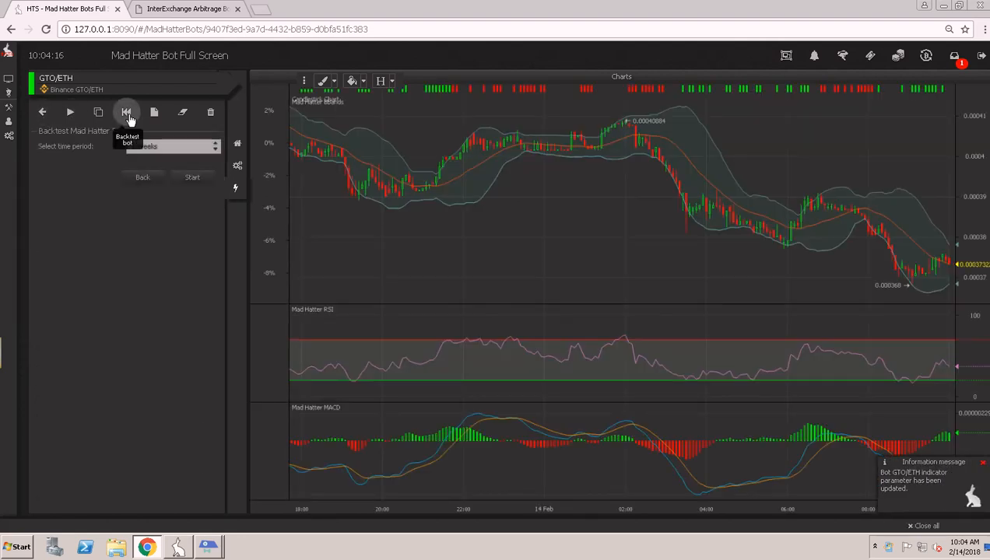
left_click(192, 178)
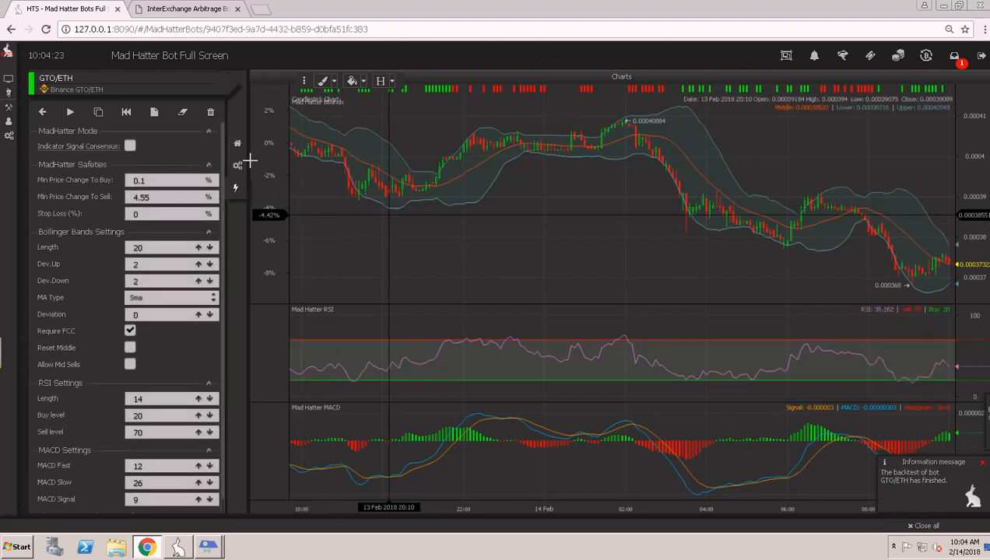
left_click(237, 143)
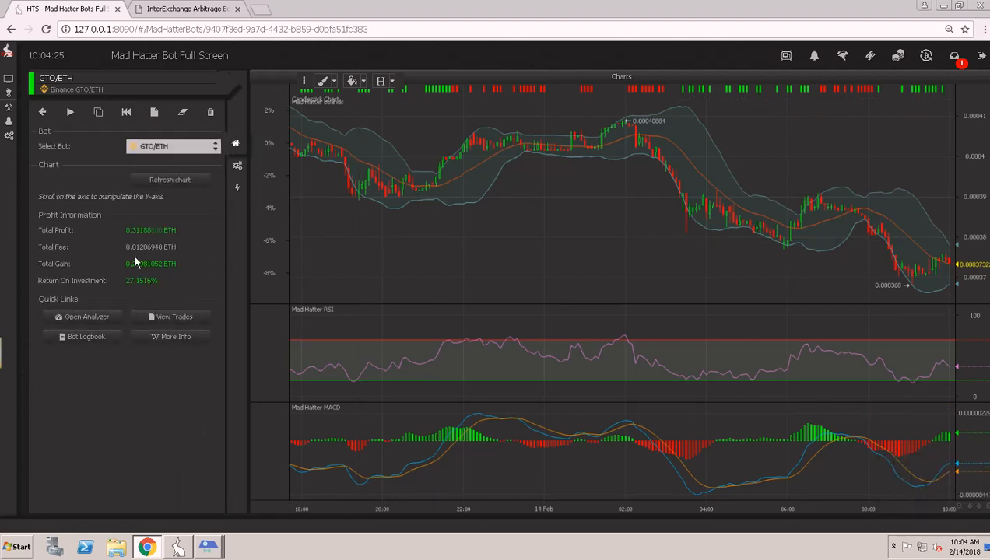
Turn Reset Middle back on and Require FCC off, then rerun the GTO/ETH backtest and show its profit information
mouse_move(46, 303)
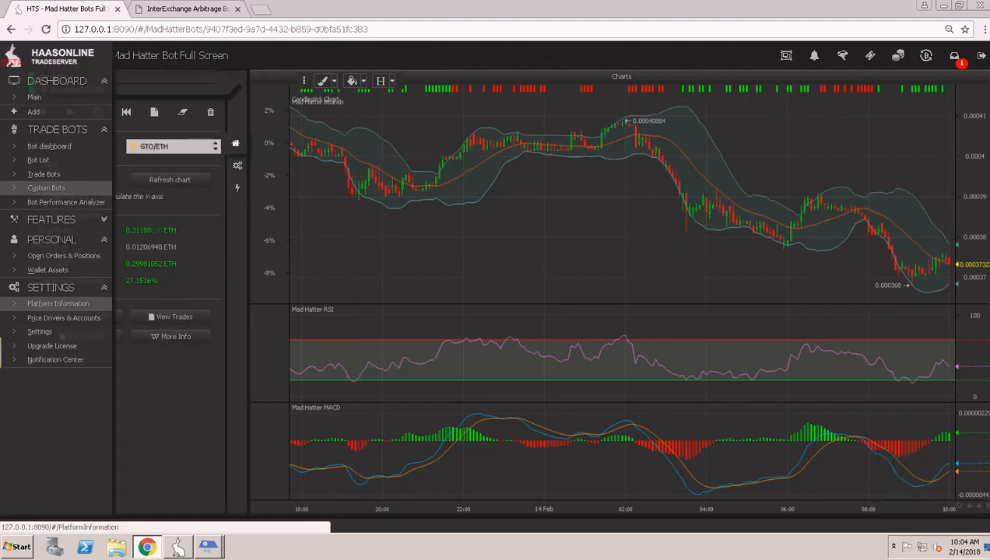
left_click(236, 190)
left_click(130, 347)
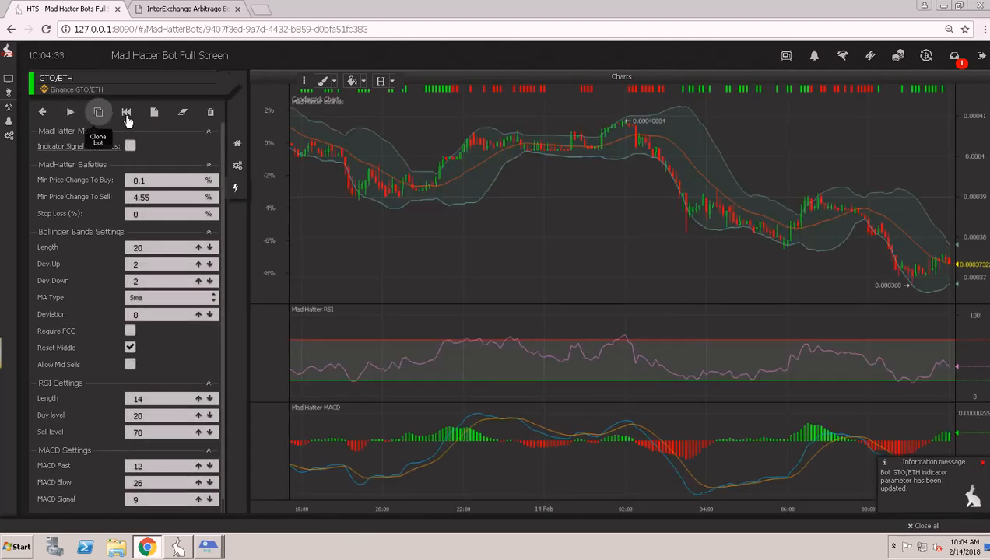
left_click(127, 117)
left_click(193, 177)
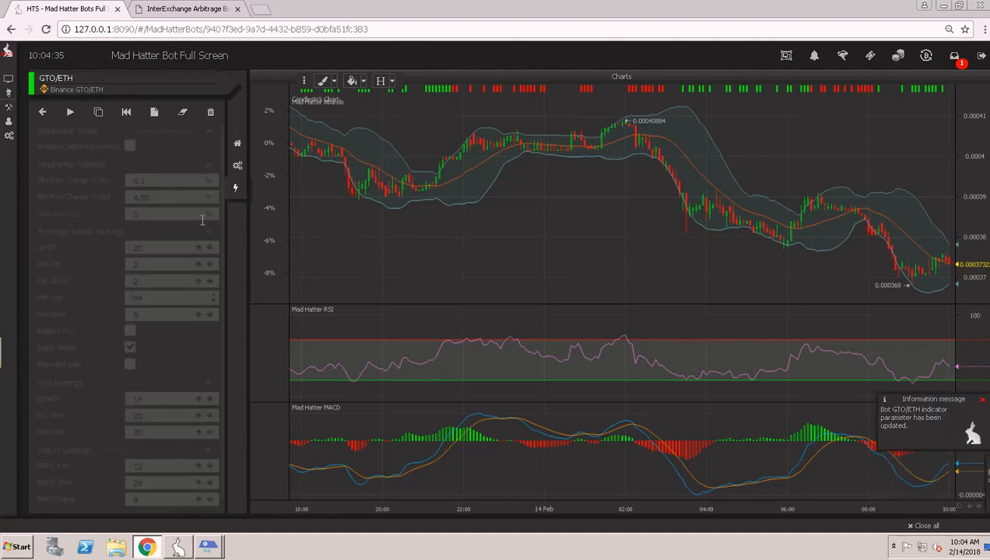
left_click(237, 147)
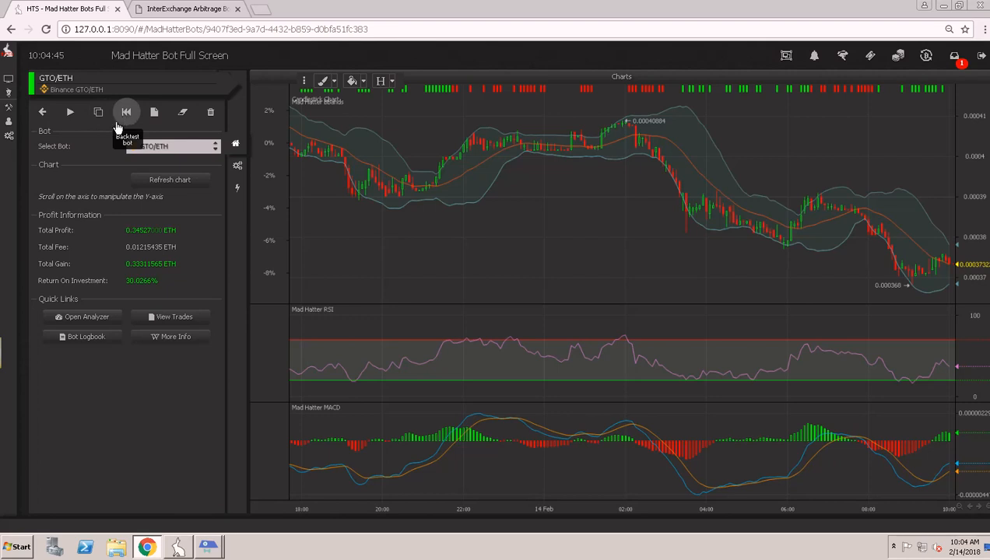
Return to the Custom Bots page and capture a screenshot of the bot's settings, output and trades with Require FCC off
left_click(42, 112)
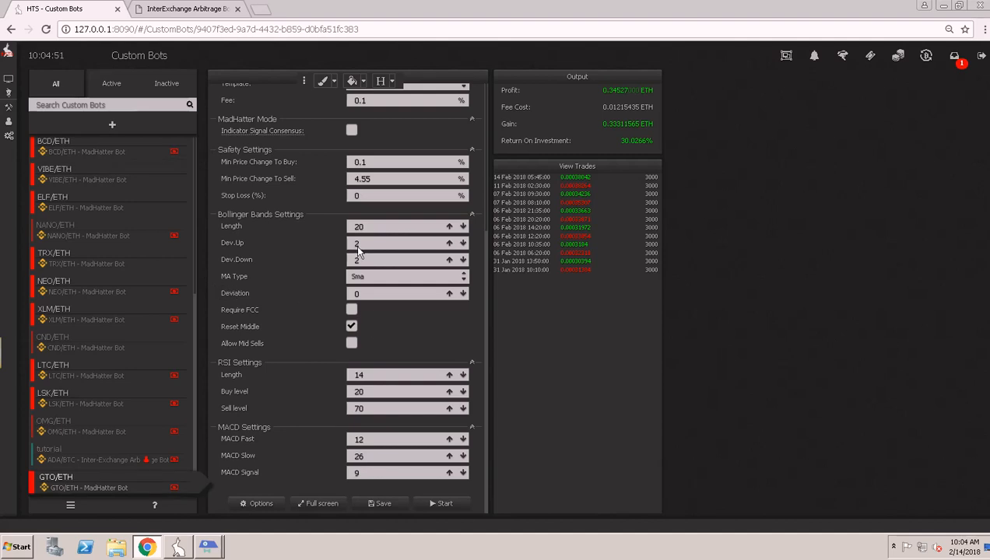
left_click(351, 311)
left_click(352, 131)
mouse_move(3, 353)
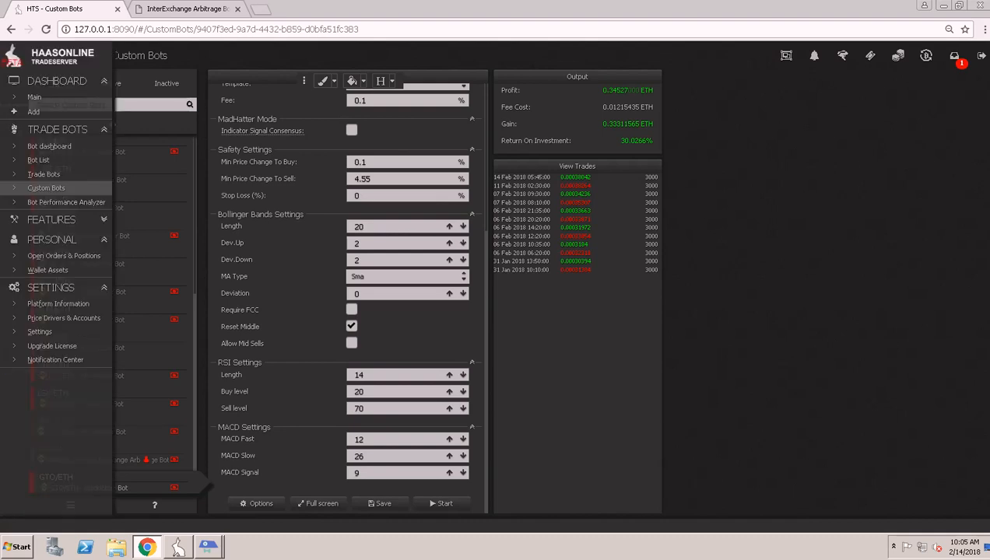
key("Print")
left_click_drag(696, 44, 208, 516)
left_click(335, 402)
left_click_drag(502, 49, 0, 158)
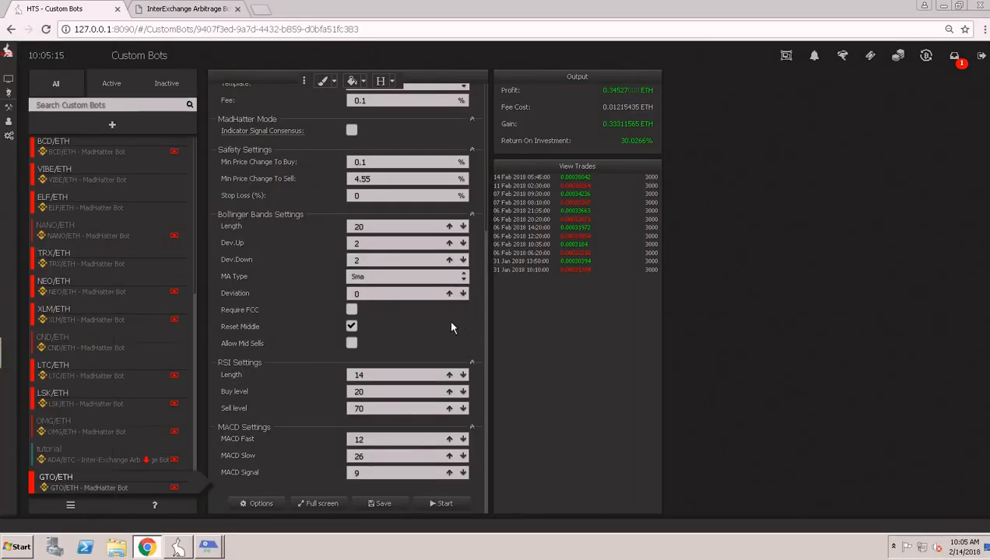
Enable Indicator Signal Consensus, save the bot and backtest it over 2 Weeks
left_click(351, 131)
left_click(378, 504)
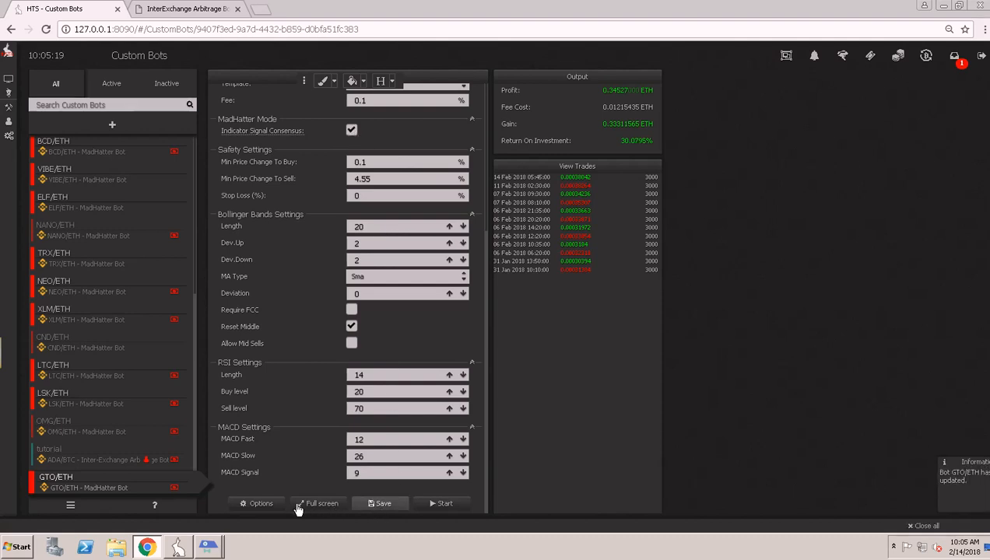
left_click(257, 503)
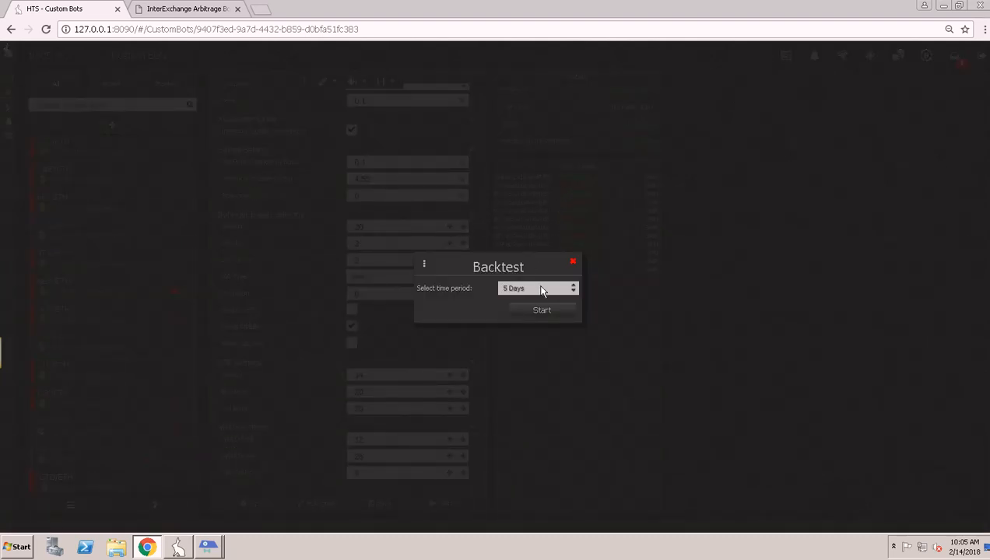
left_click(542, 290)
left_click(517, 401)
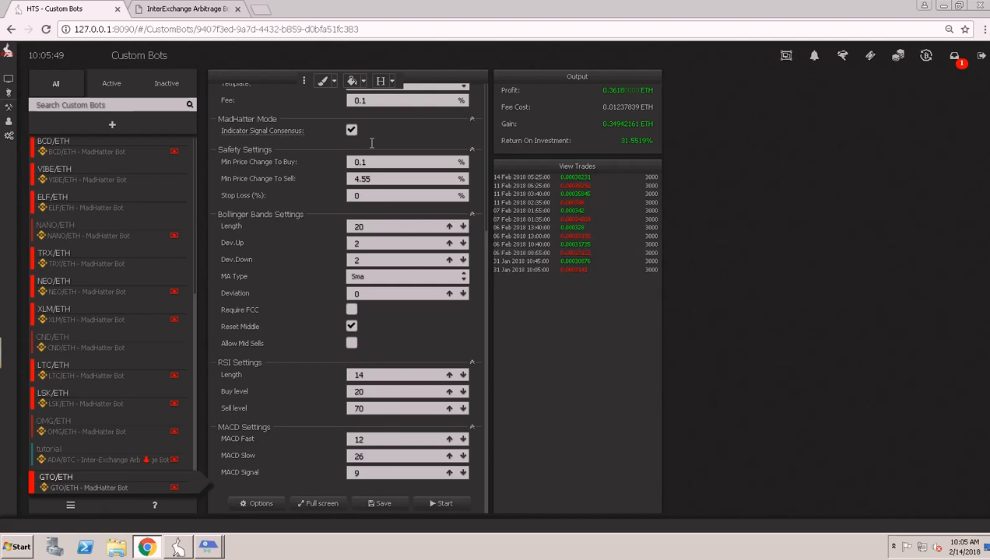
Disable Indicator Signal Consensus, save the bot and rerun the 2 Weeks backtest for comparison
left_click(350, 131)
left_click(379, 504)
left_click(257, 504)
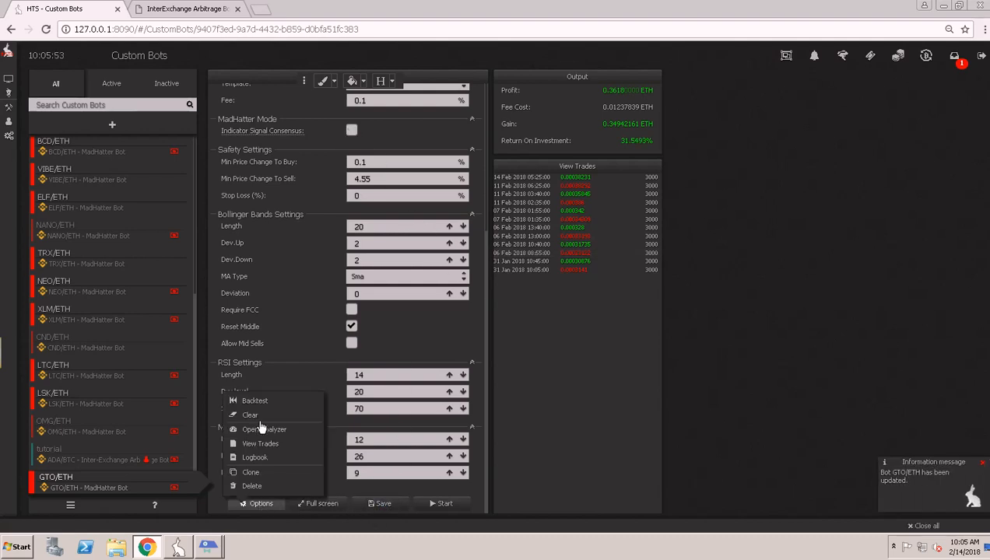
left_click(266, 403)
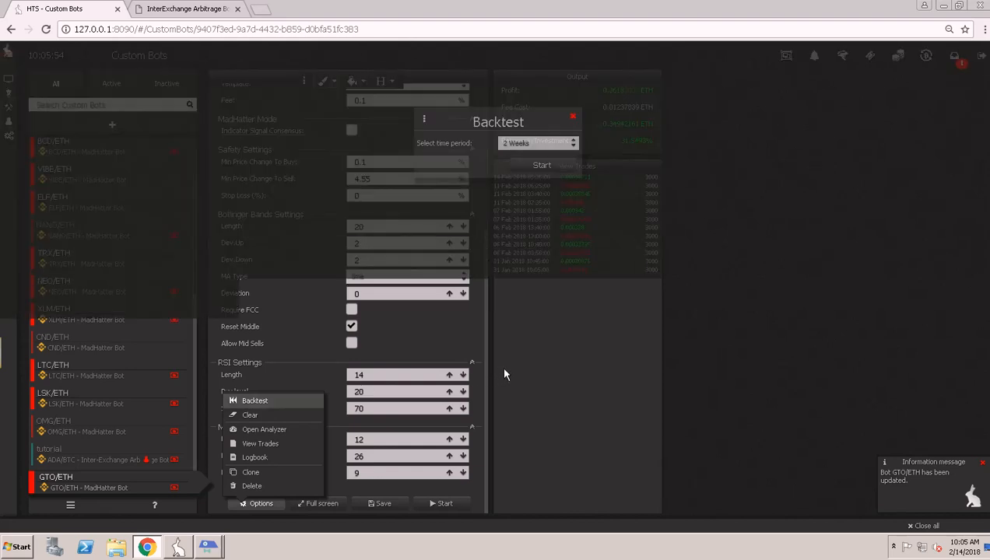
left_click(554, 313)
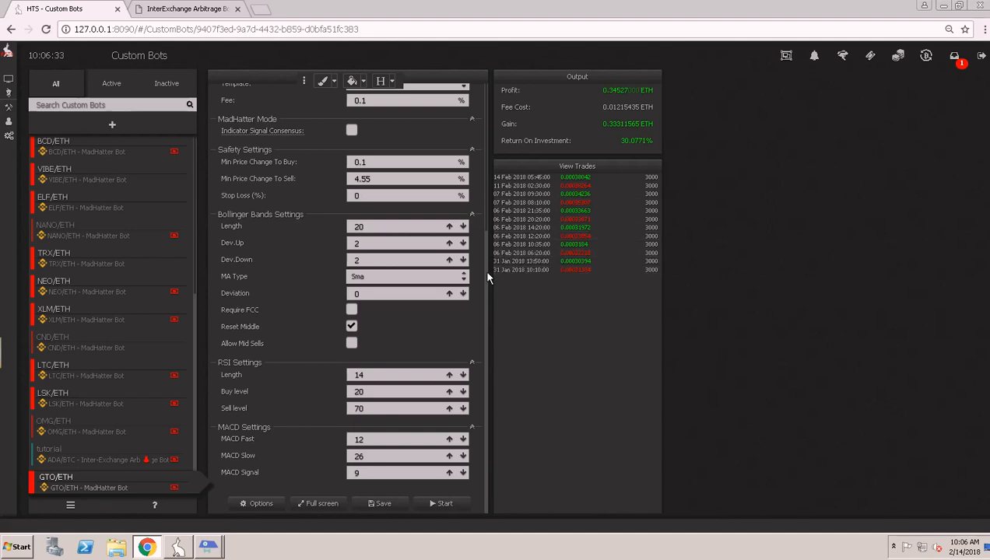
Re-enable Indicator Signal Consensus, save the bot and repeat the 2 Weeks backtest
left_click(352, 131)
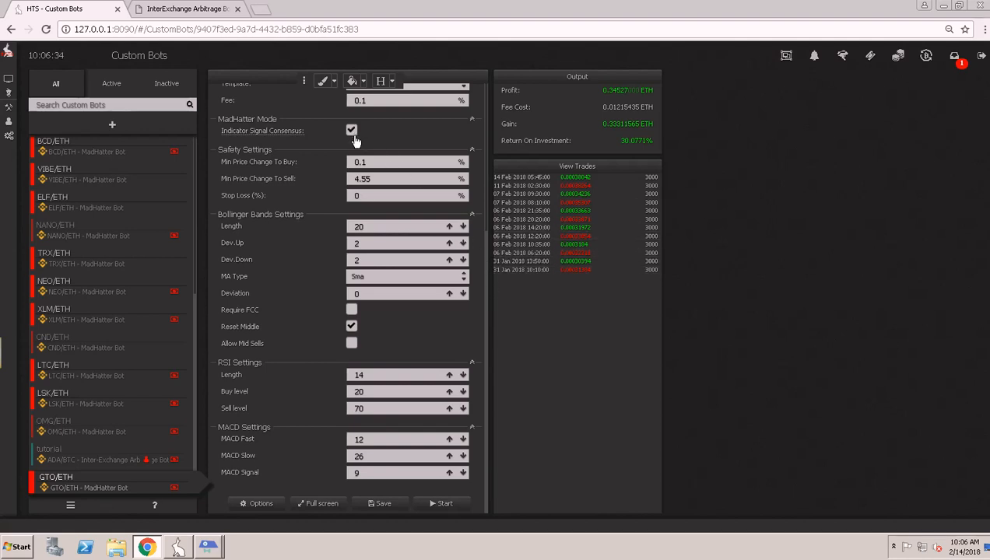
left_click(378, 506)
left_click(249, 505)
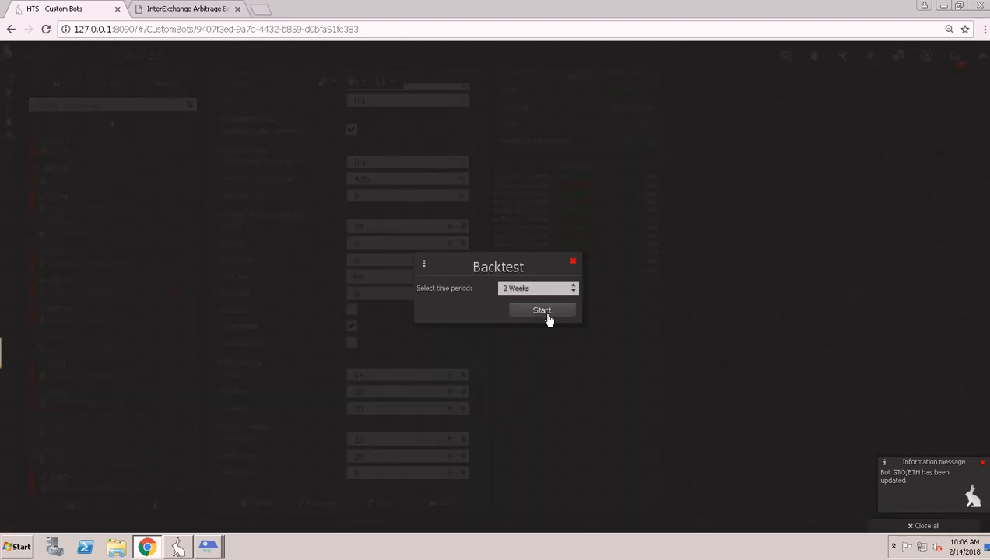
left_click(542, 311)
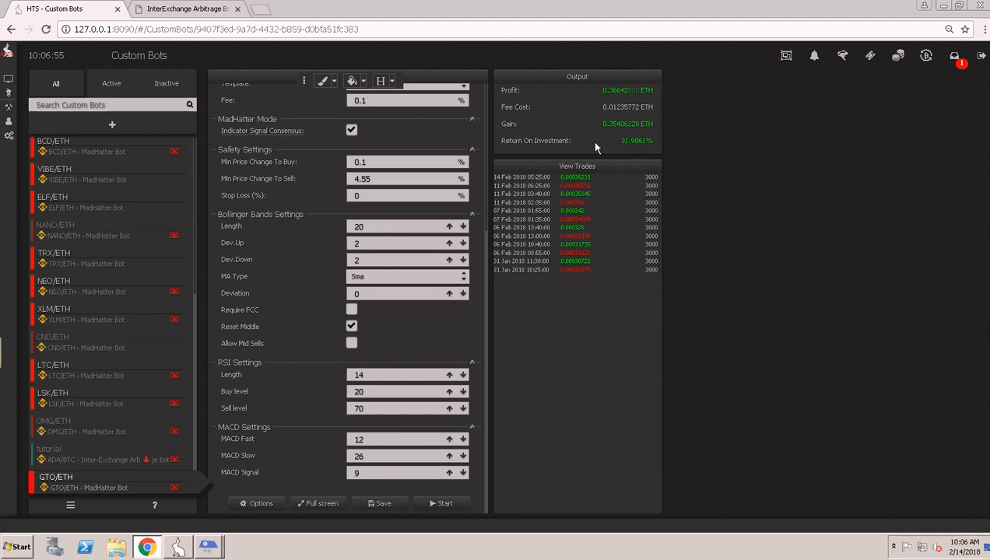
Capture a screenshot of the bot's settings, output figures and trade list with Indicator Signal Consensus enabled
mouse_move(11, 321)
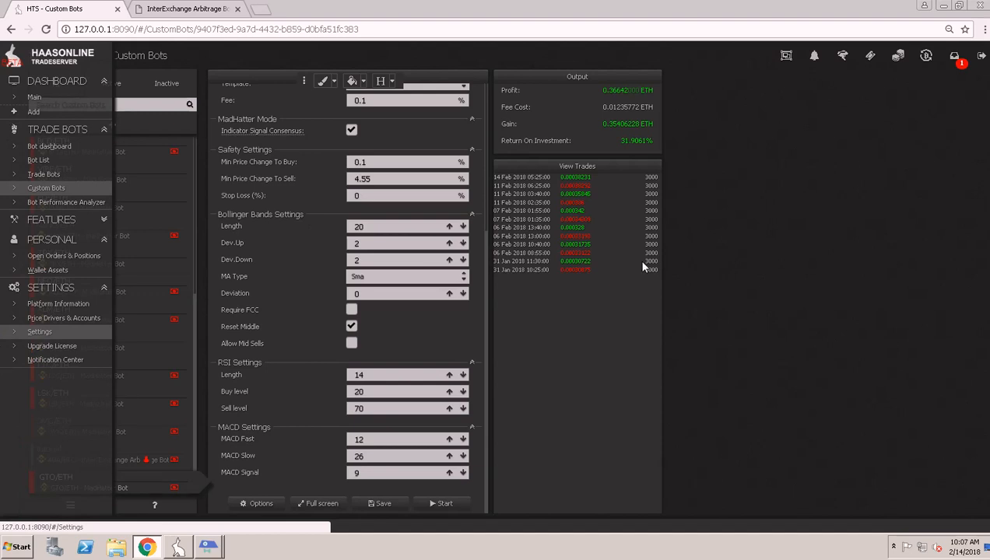
key("Print")
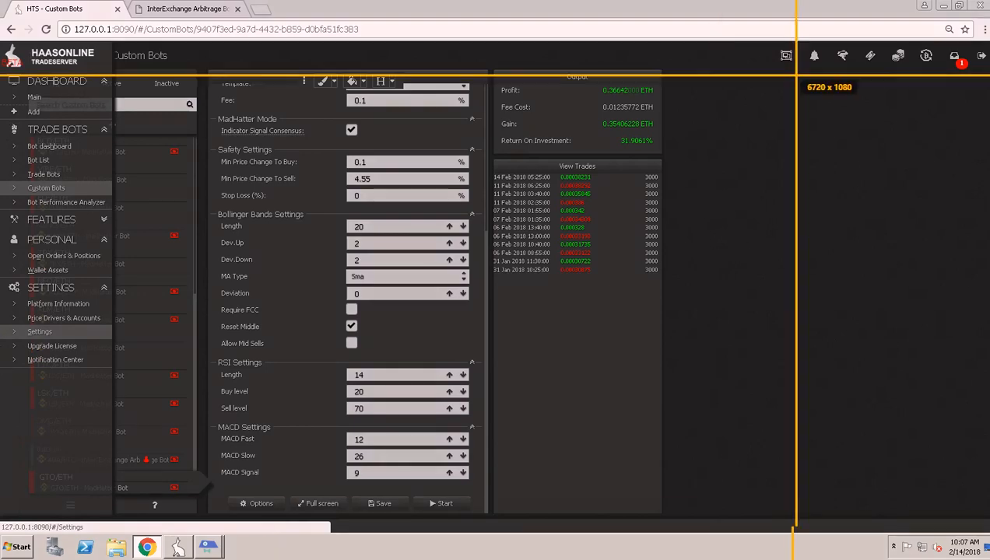
left_click_drag(673, 57, 208, 514)
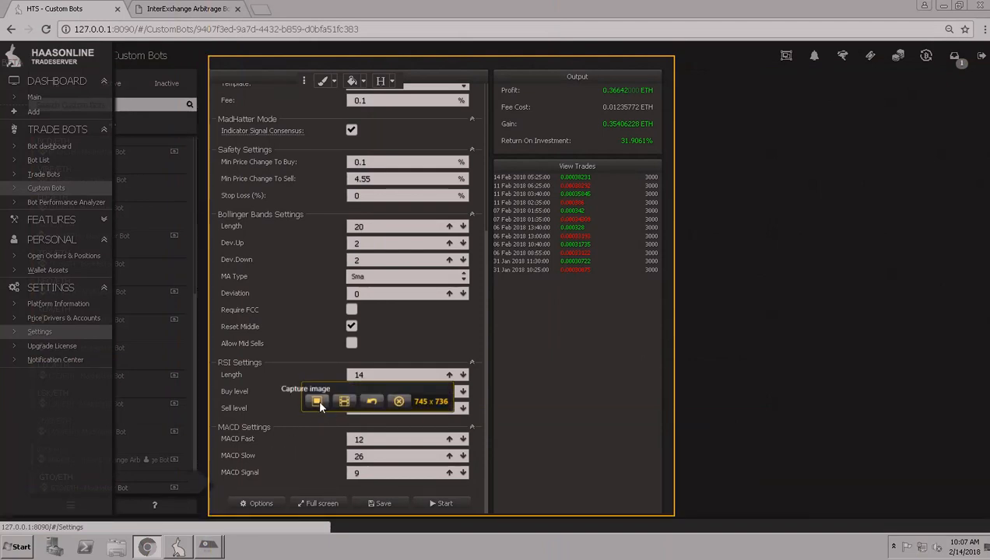
left_click(317, 401)
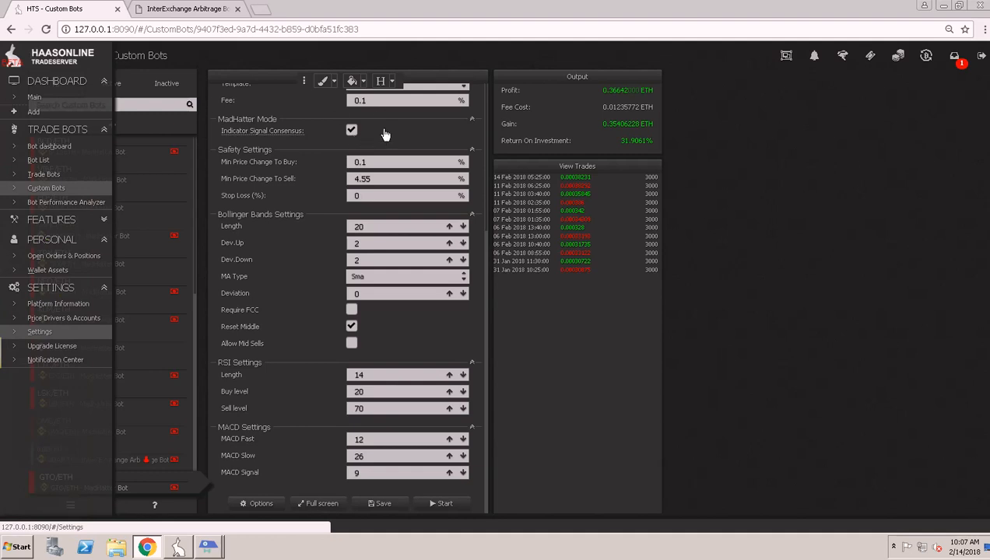
Open the bot's full-screen chart and toggle Indicator Signal Consensus to compare the buy and sell signals, leaving it off
mouse_move(249, 134)
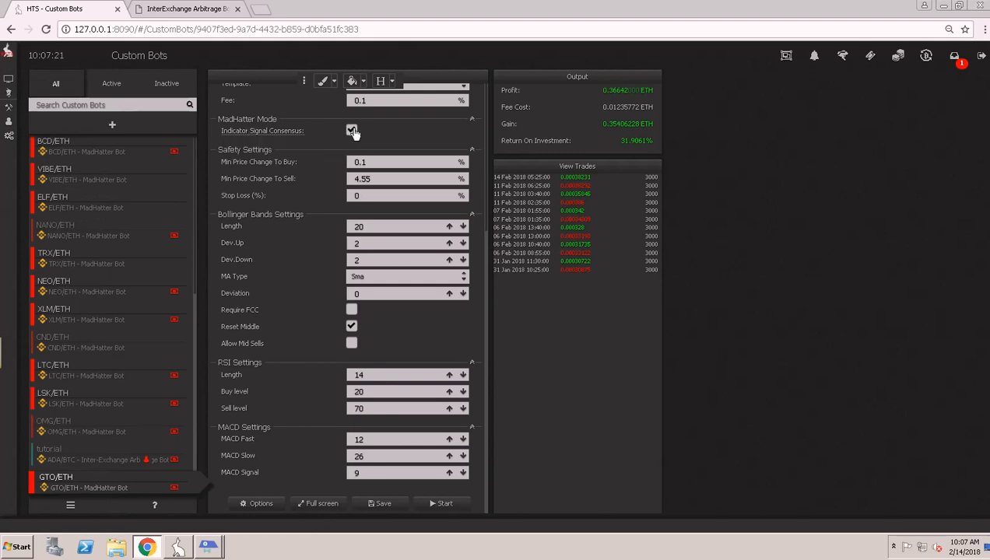
left_click(320, 504)
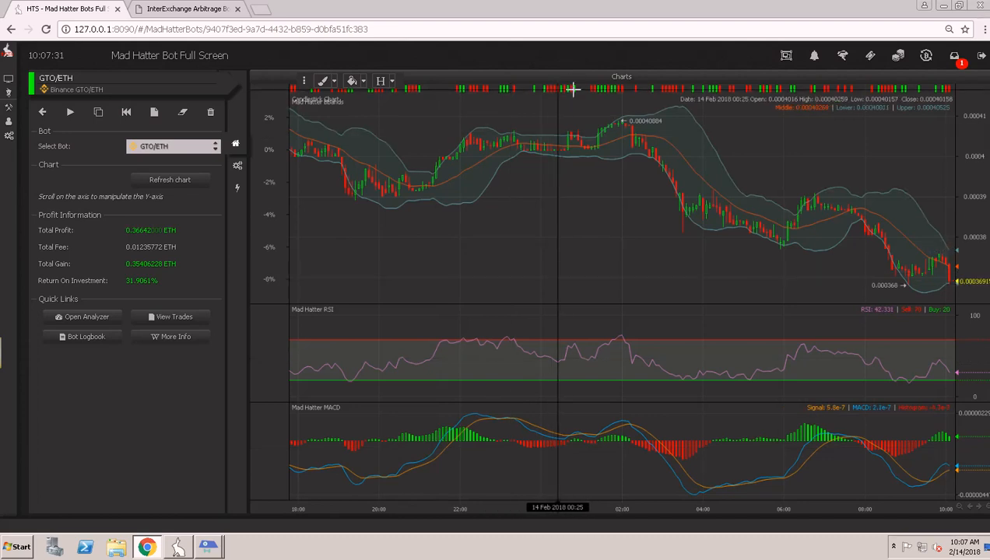
left_click_drag(682, 181, 621, 177)
left_click(236, 189)
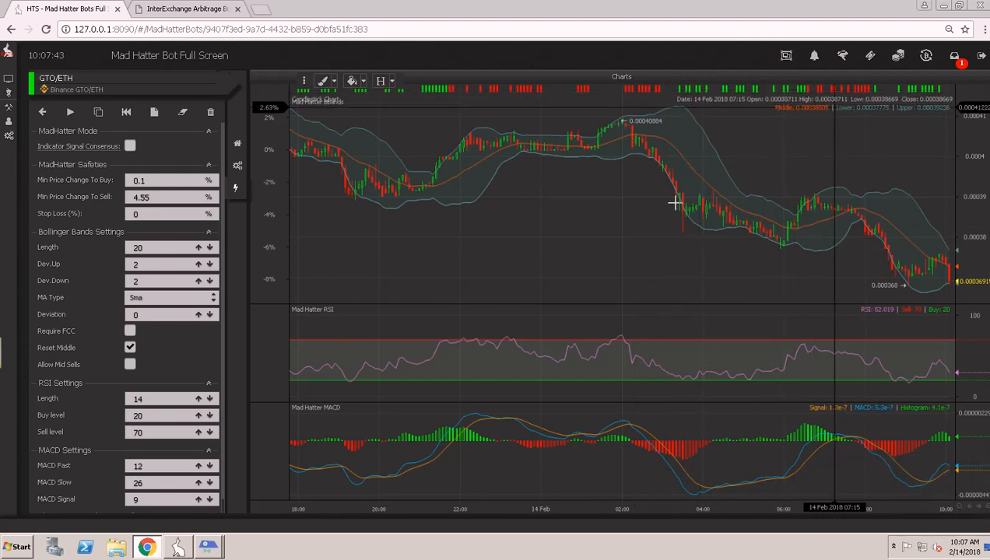
left_click(131, 147)
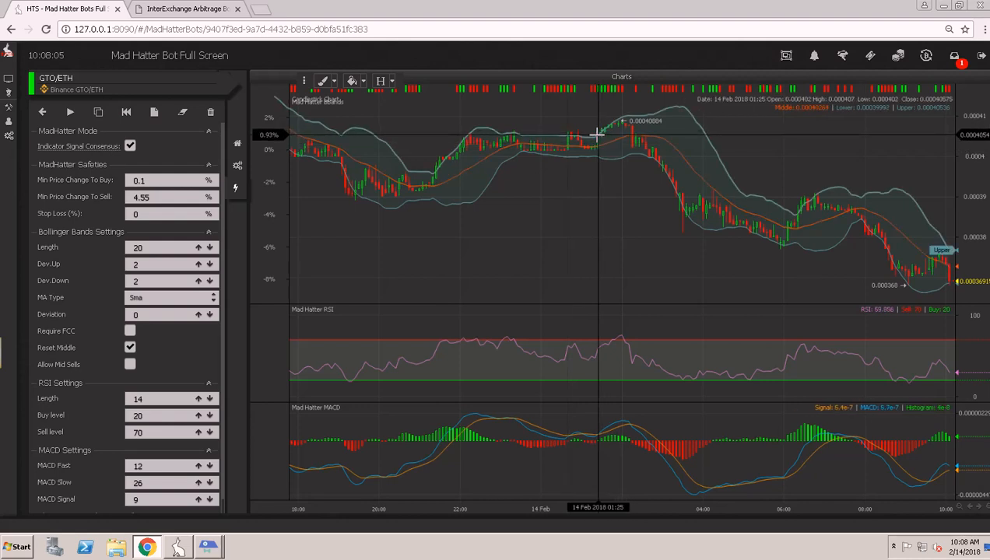
left_click(130, 147)
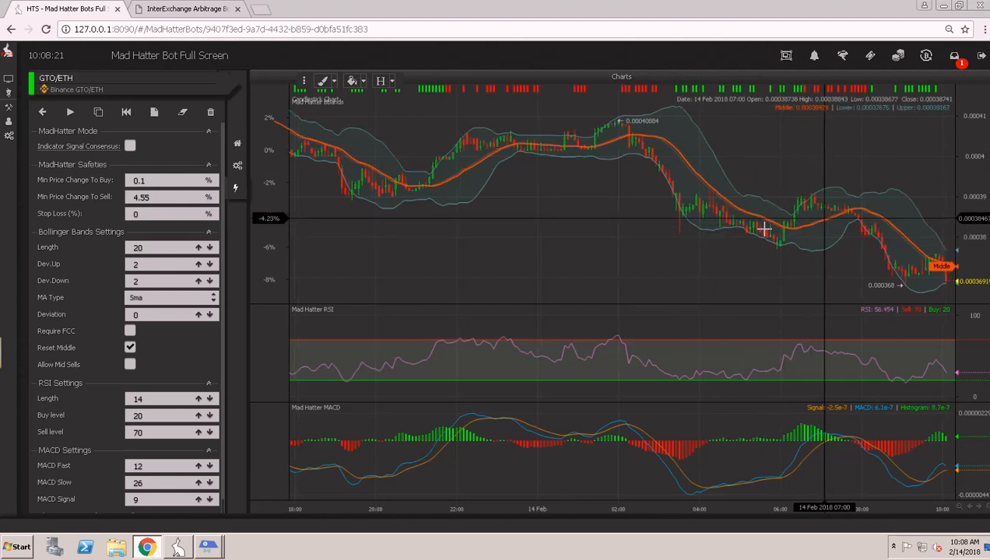
Examine the earlier GTO/ETH price action against the Bollinger Bands, RSI, MACD and signal markers with consensus off
left_click_drag(765, 229, 711, 286)
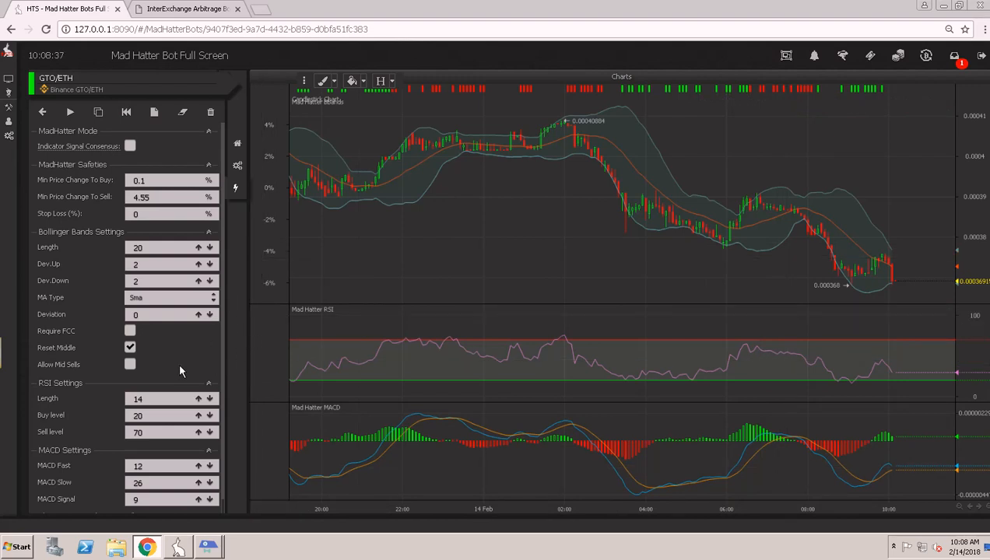
left_click_drag(609, 184, 751, 185)
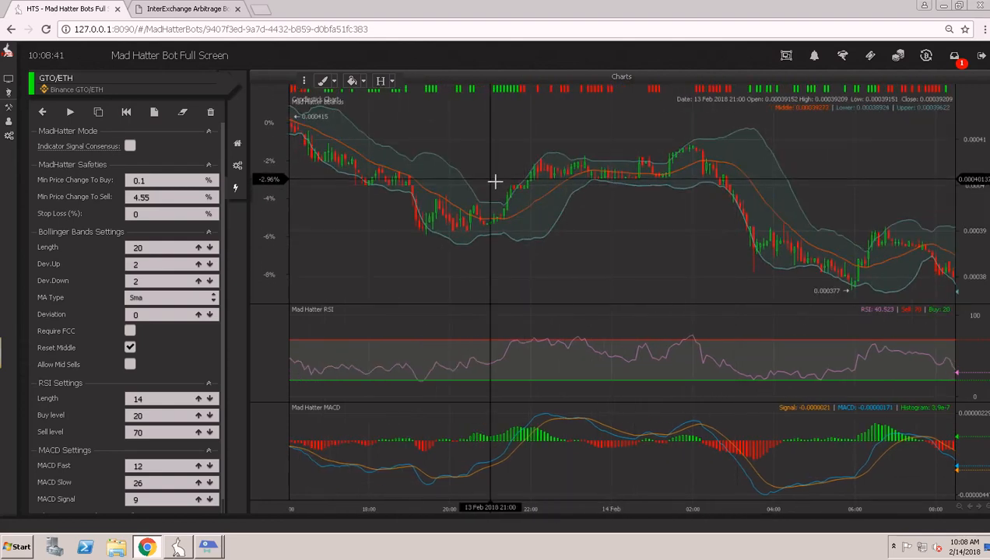
left_click_drag(509, 181, 652, 193)
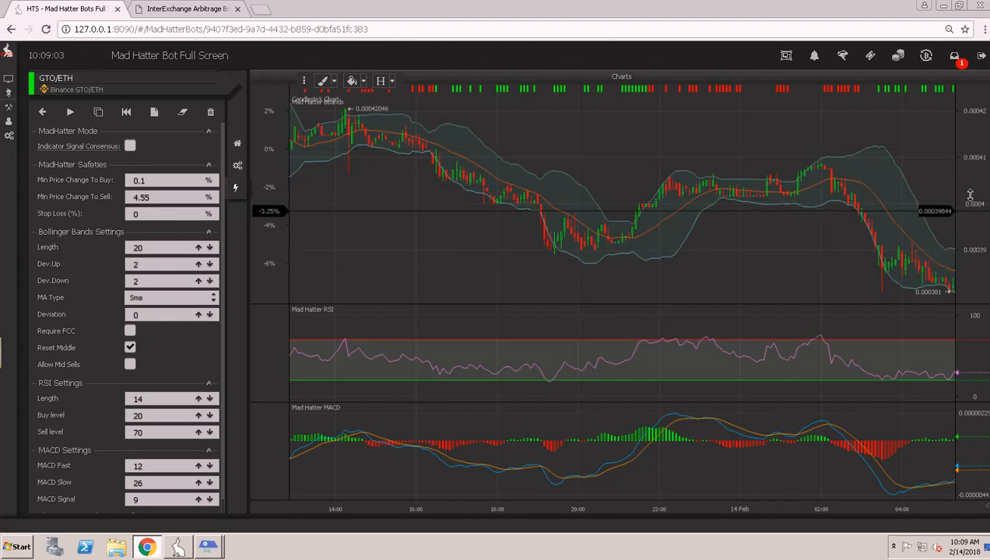
left_click_drag(969, 203, 970, 156)
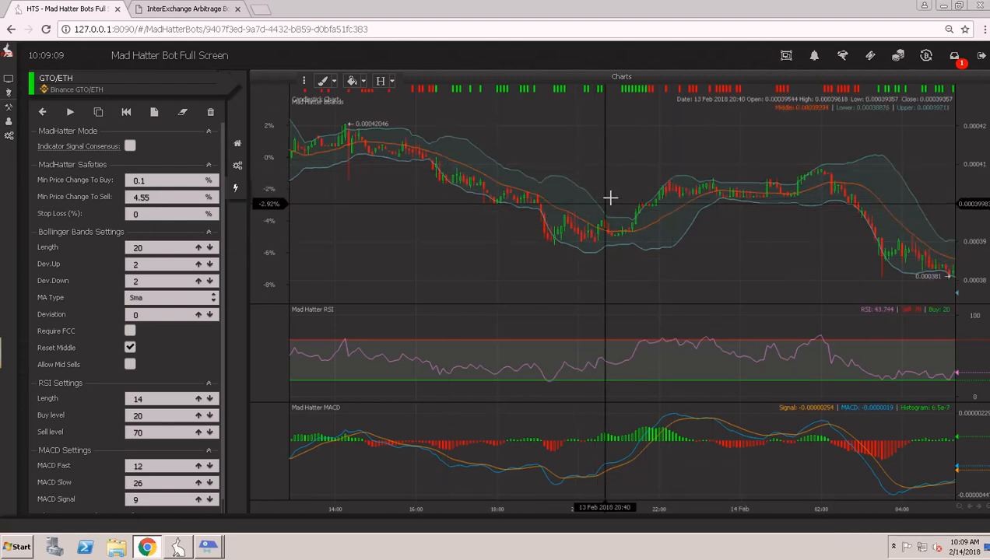
Try Bollinger Bands Dev.Up 1.9 with Dev.Down 3 and check the buy and sell signals across the earlier chart
scroll(622, 182, "up", 5)
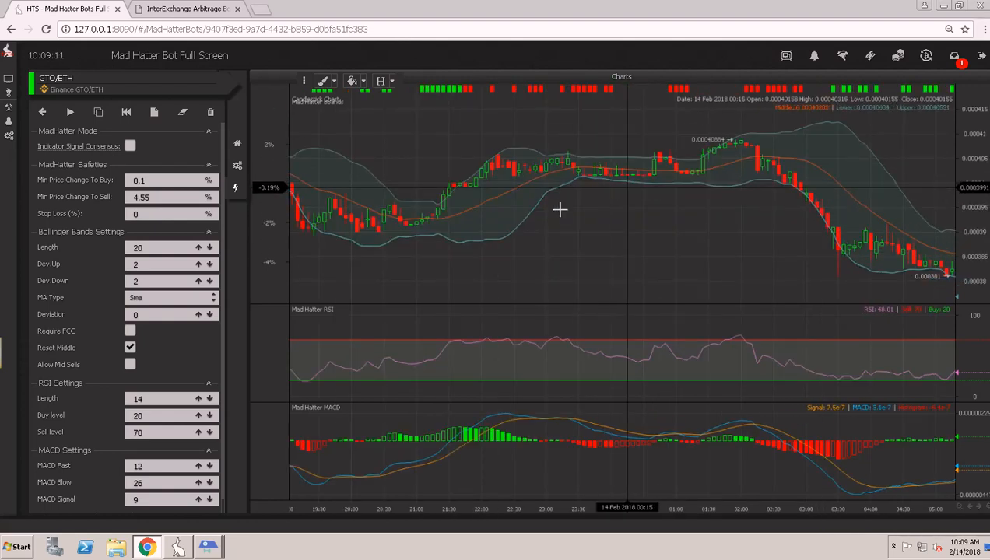
left_click_drag(523, 214, 604, 212)
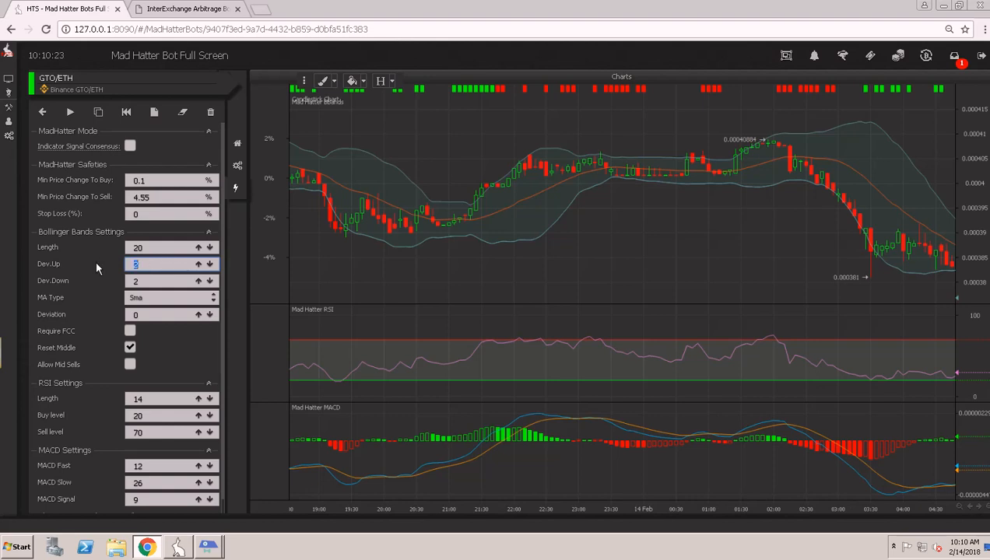
type("1.9")
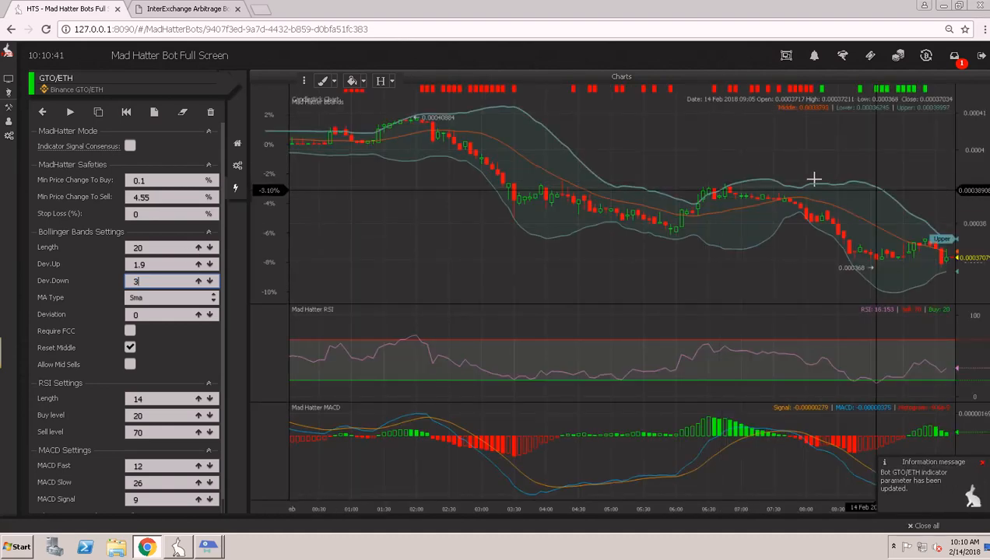
left_click_drag(814, 179, 805, 179)
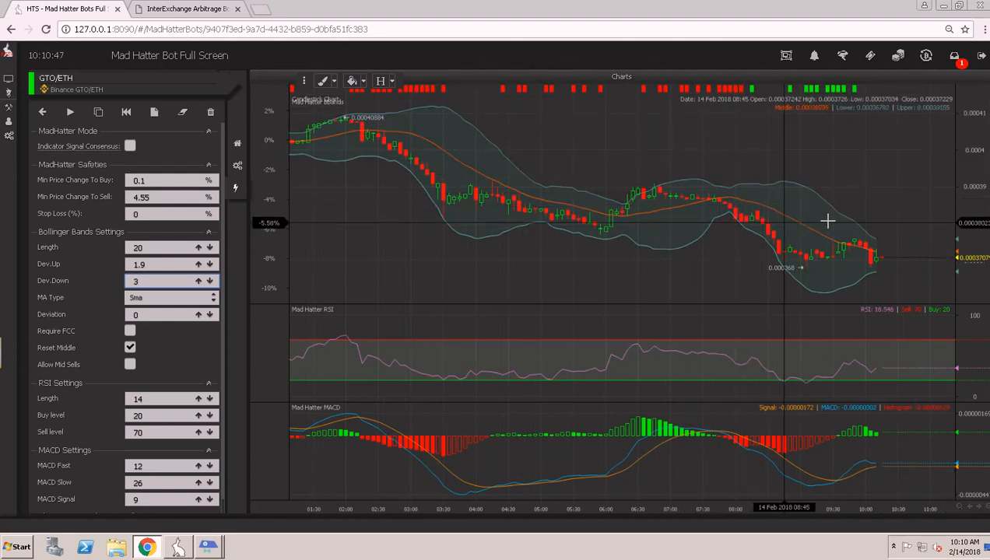
left_click_drag(412, 246, 760, 252)
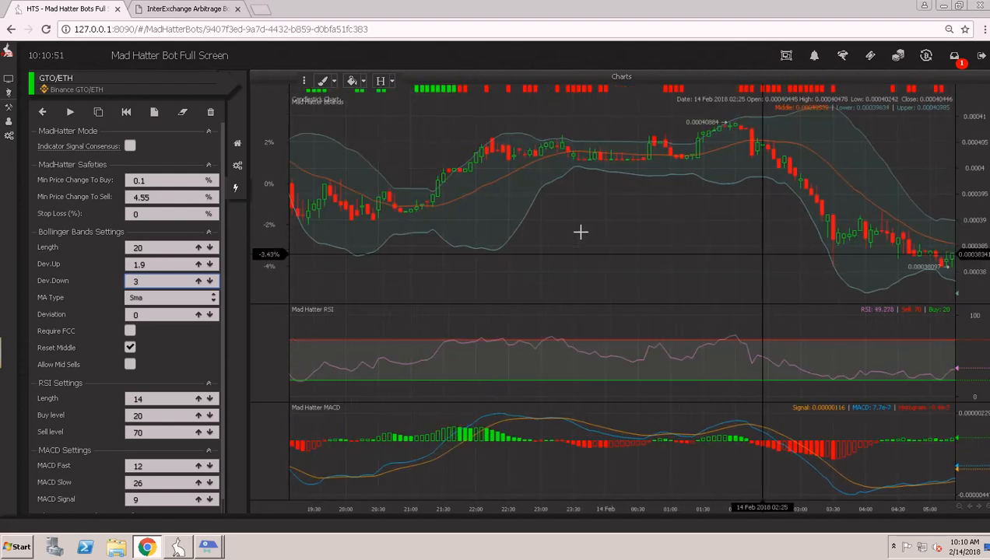
left_click_drag(578, 233, 703, 246)
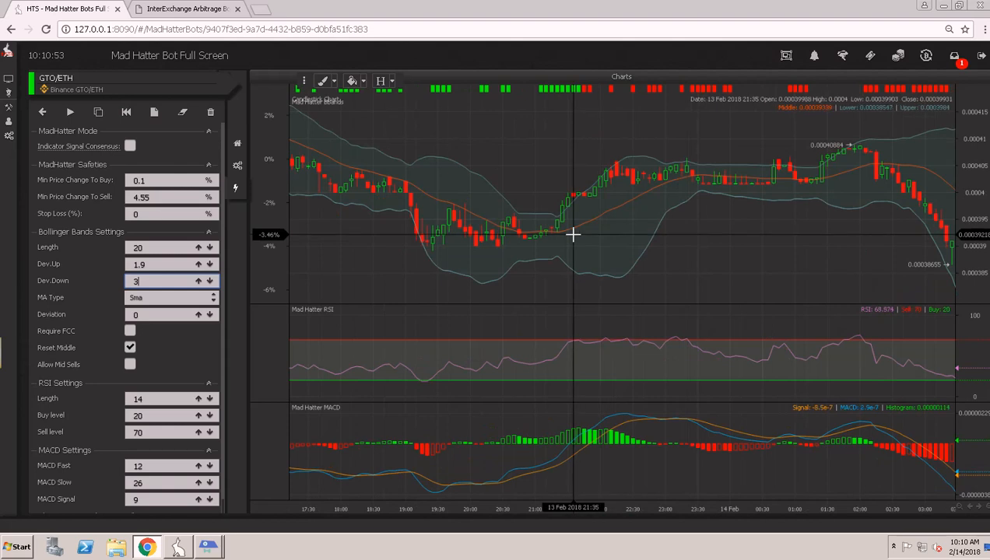
left_click_drag(414, 198, 593, 224)
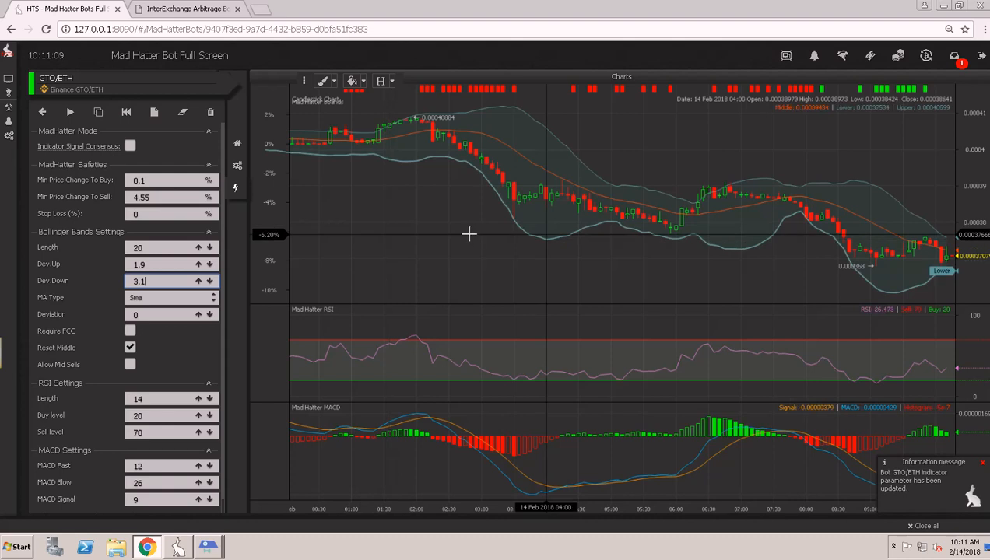
Try Bollinger Bands Dev.Down at 3.1 and at 4, comparing the signal markers over the earlier price action
left_click_drag(546, 234, 469, 234)
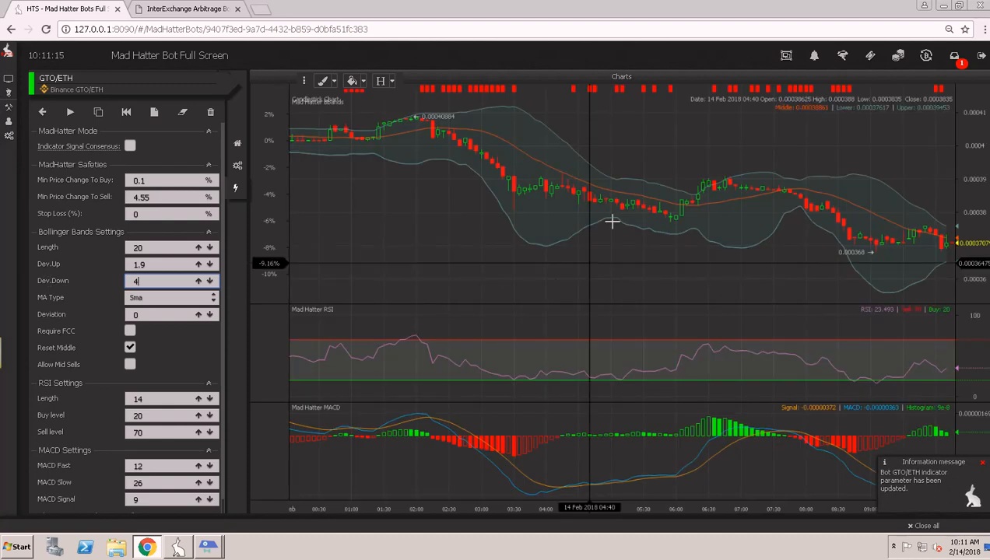
left_click_drag(711, 239, 430, 230)
mouse_move(644, 241)
left_mouse_down()
mouse_move(420, 203)
mouse_move(545, 214)
mouse_move(570, 227)
mouse_move(756, 234)
left_mouse_up()
left_click_drag(548, 233, 861, 228)
left_click_drag(656, 225, 862, 224)
left_click_drag(707, 223, 504, 225)
left_click_drag(565, 219, 544, 221)
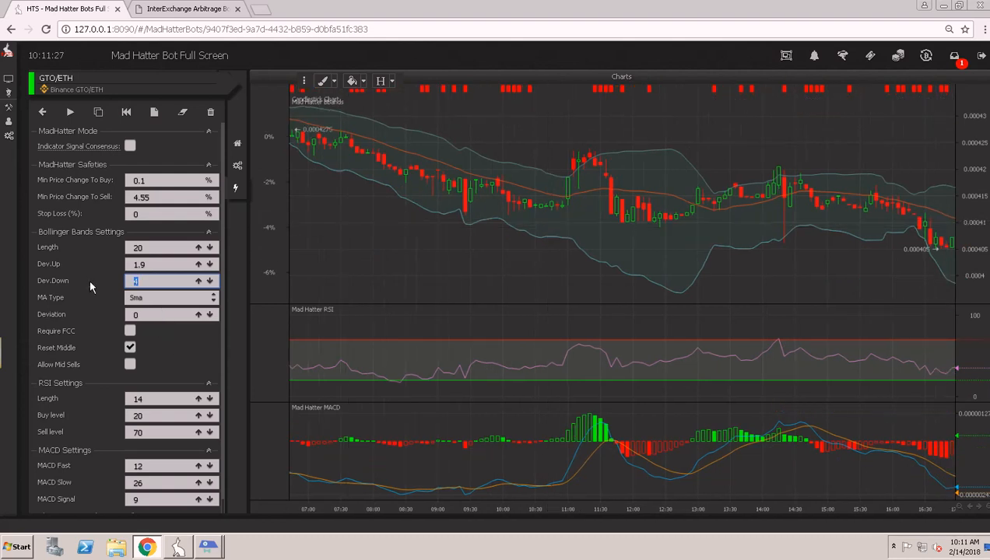
Try Bollinger Bands Dev.Down at 3.5 and check the signals back through the chart history
type("3.5")
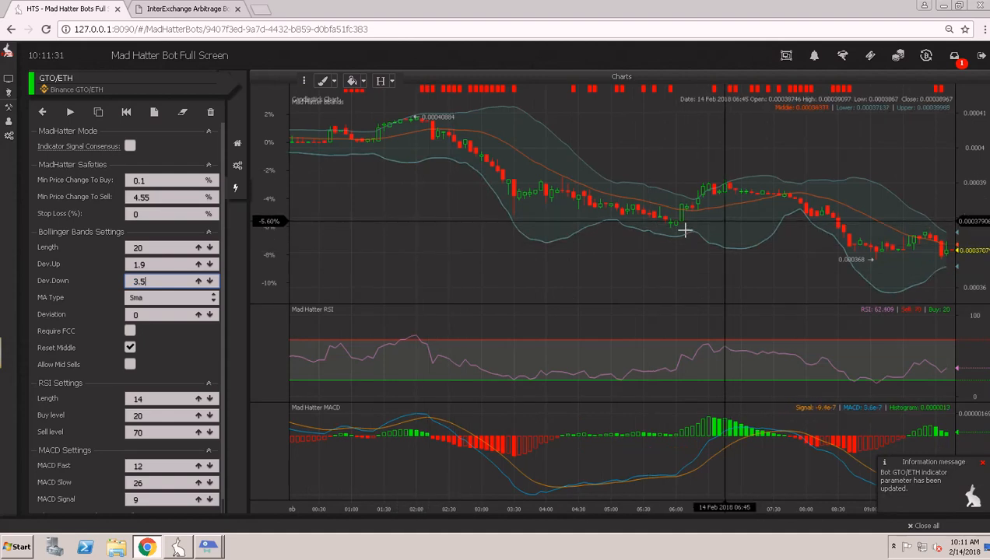
left_click_drag(558, 226, 786, 185)
left_click_drag(472, 196, 698, 201)
left_click_drag(456, 191, 626, 181)
left_click_drag(516, 187, 669, 192)
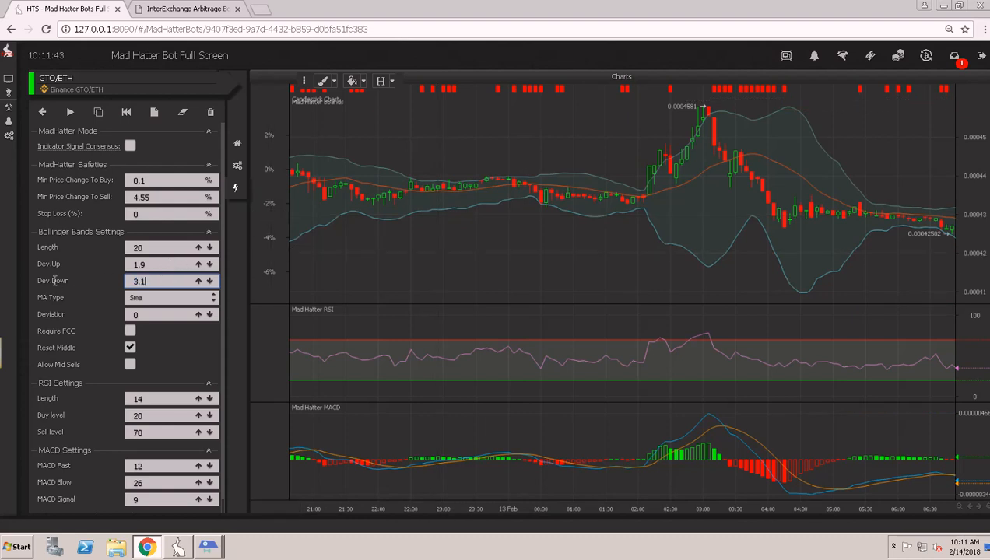
Apply a Bollinger Bands Dev.Down of 3.1 and review the signals on the 13 and 14 February candles
key("Return")
left_click_drag(648, 221, 724, 245)
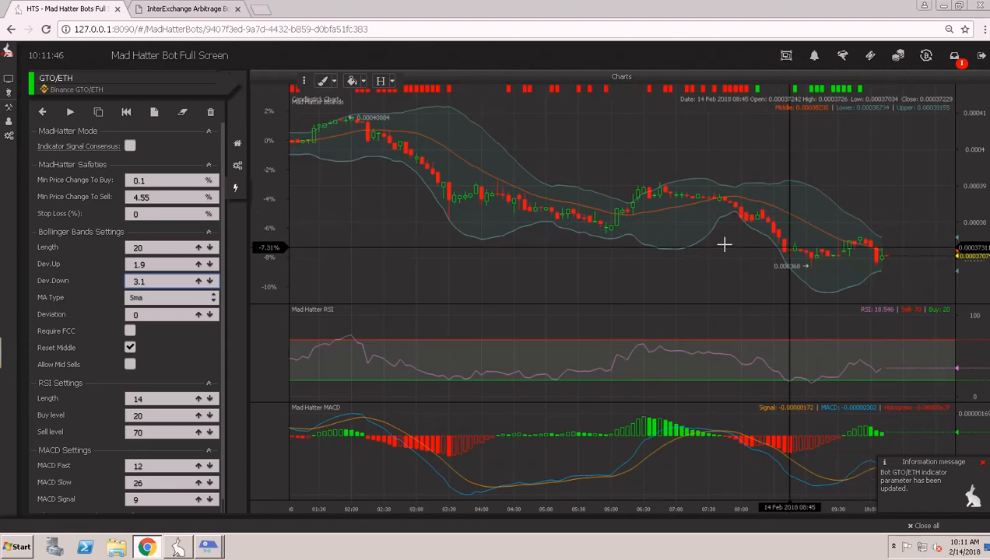
left_click_drag(534, 218, 795, 238)
left_click_drag(508, 227, 585, 226)
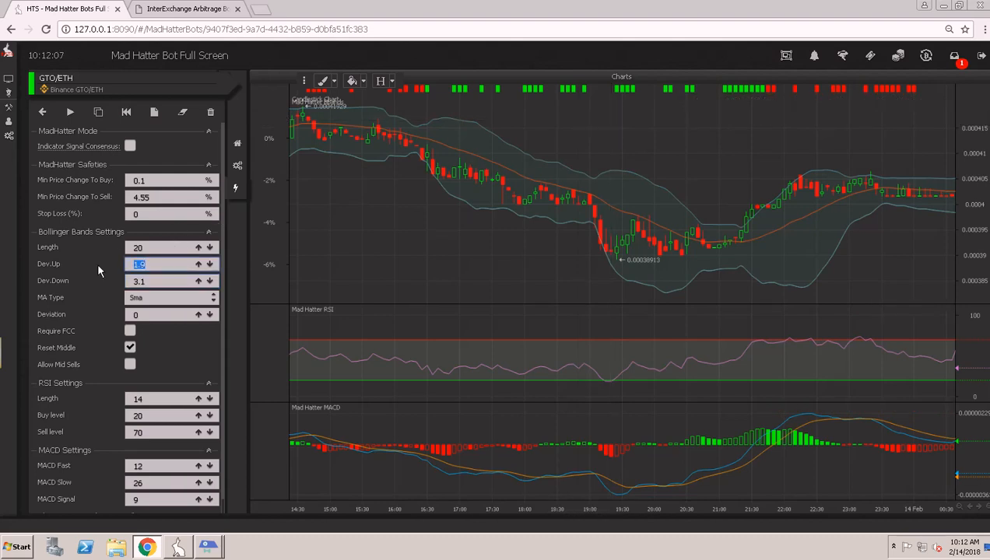
Set the Bollinger Bands Dev.Up to 1.5 and check the signals against the earlier price action
type("1.5")
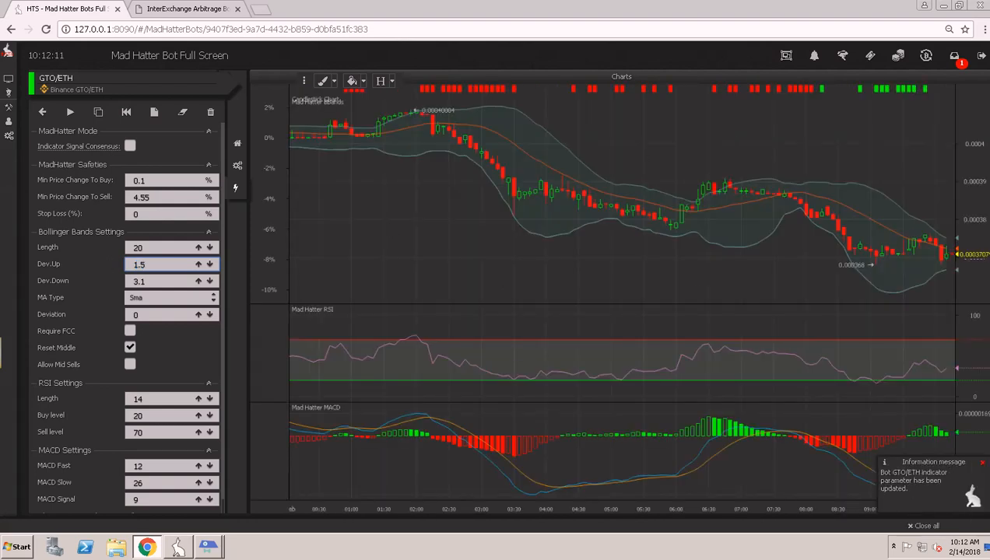
left_click_drag(820, 184, 761, 183)
left_click_drag(526, 179, 689, 192)
left_click_drag(451, 192, 643, 192)
left_click_drag(532, 192, 671, 202)
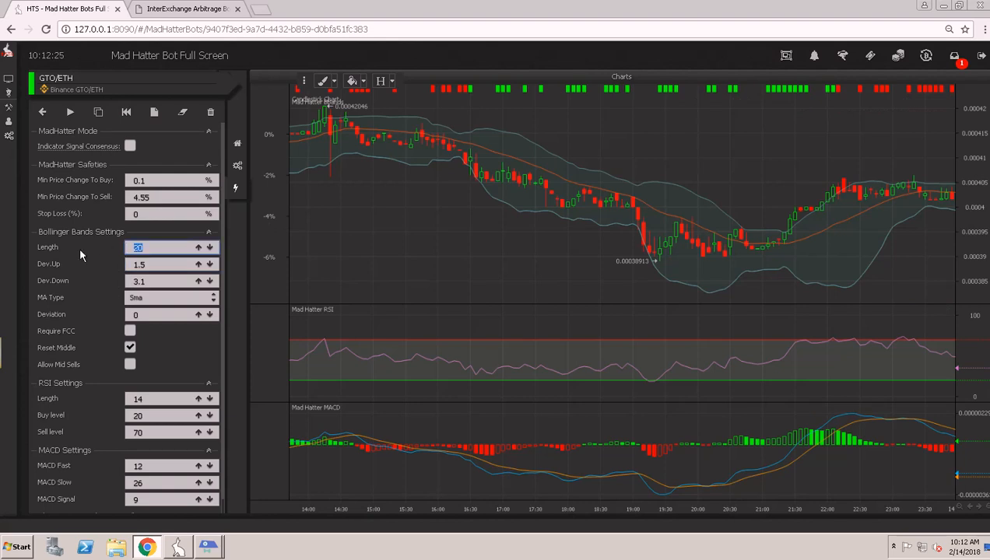
Set the Bollinger Bands Length to 30 and examine the bands and signals back to 12 February
type("30")
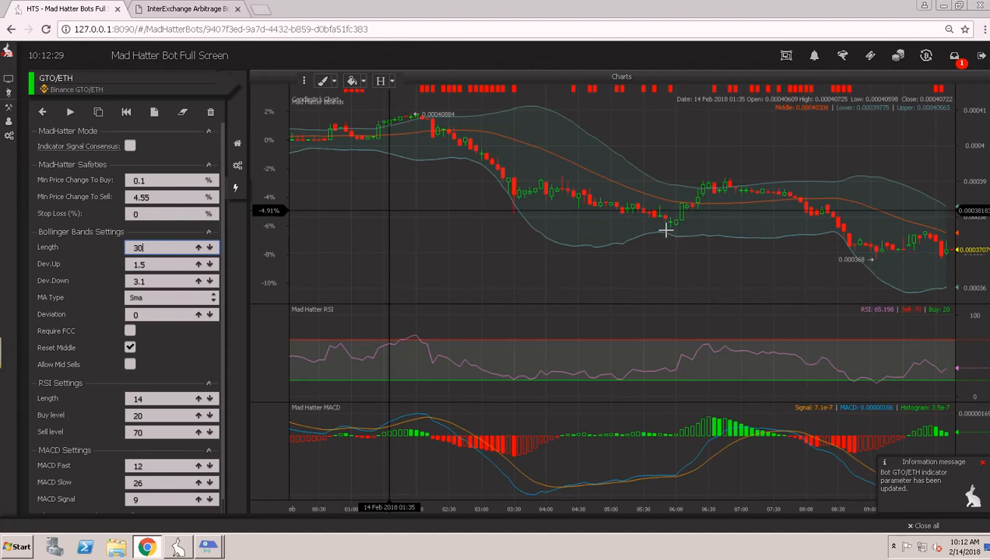
left_click_drag(571, 229, 719, 238)
left_click_drag(536, 238, 722, 253)
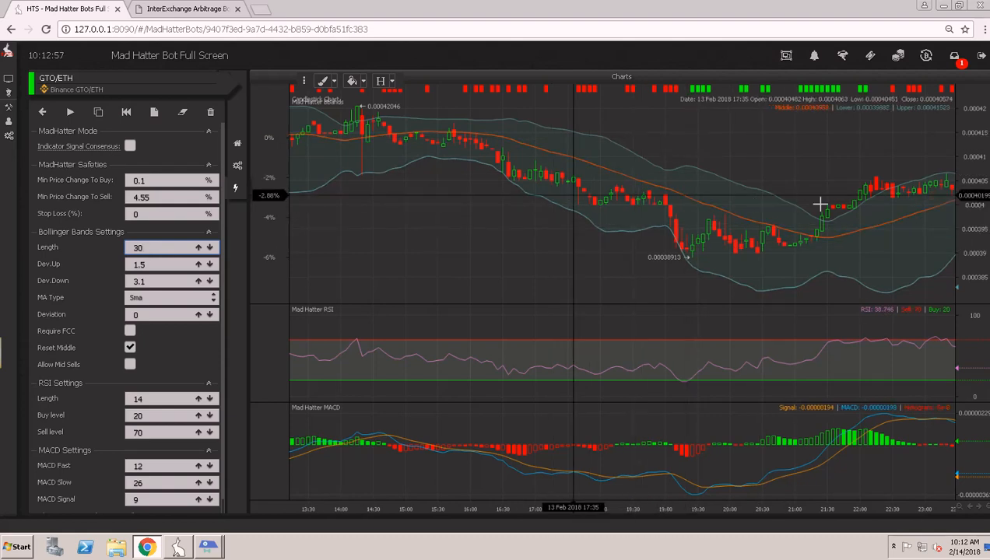
left_click_drag(573, 195, 821, 204)
left_click_drag(375, 210, 684, 230)
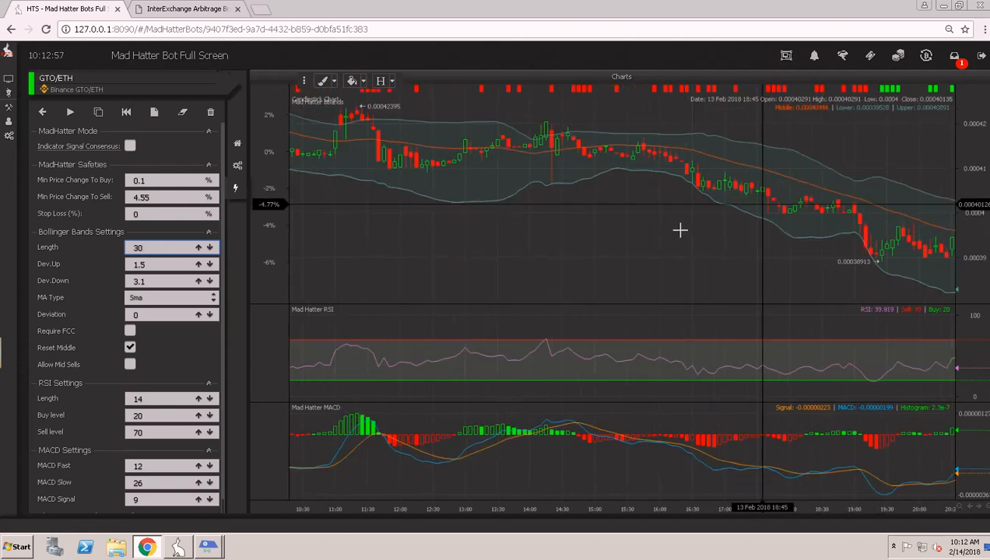
left_click_drag(442, 225, 661, 228)
left_click_drag(438, 215, 660, 228)
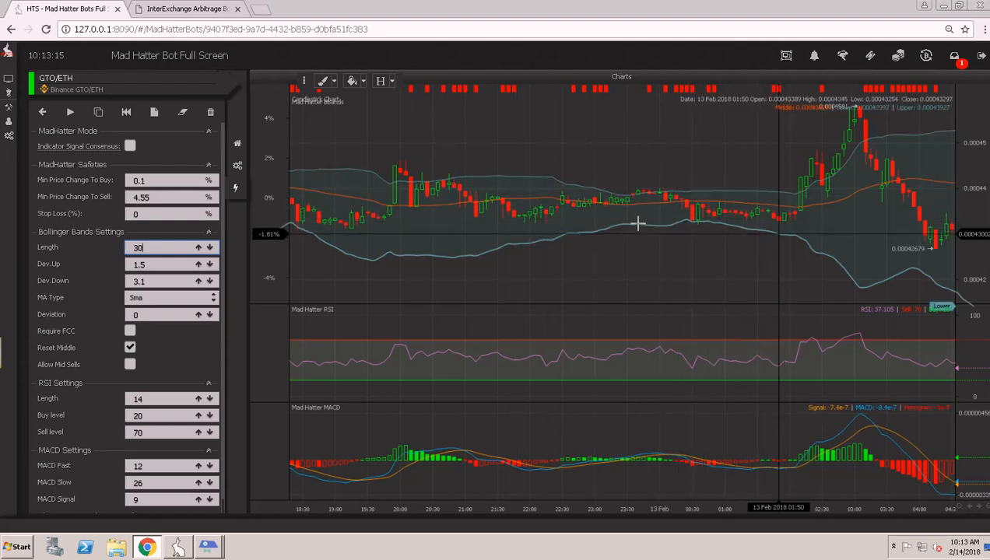
left_click_drag(622, 223, 758, 231)
left_click_drag(556, 233, 700, 254)
left_click_drag(629, 244, 645, 246)
left_click_drag(450, 232, 625, 243)
left_click_drag(488, 233, 612, 225)
left_click_drag(534, 225, 666, 229)
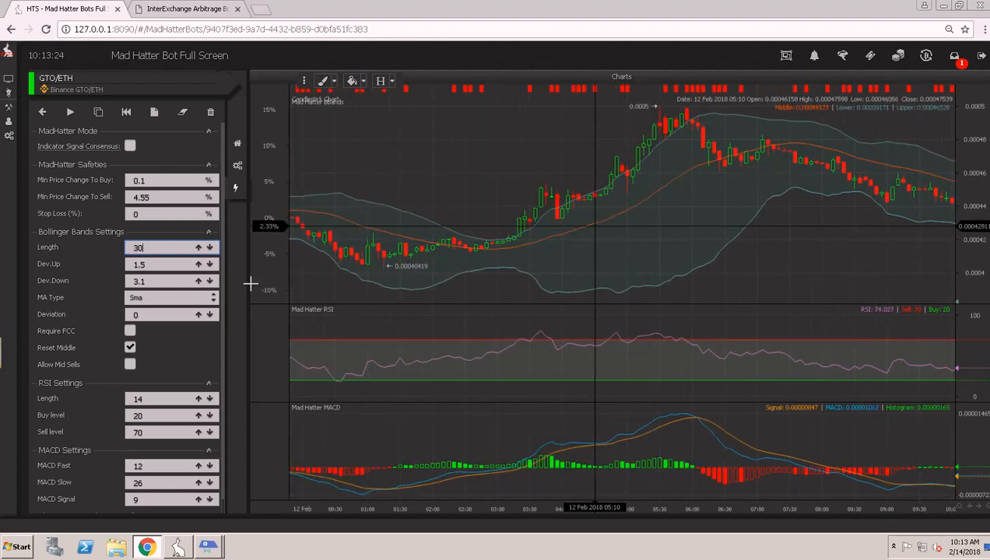
Try Bollinger Bands Dev.Down at 2.9 and examine the lower band and signals through the earlier candles
left_click_drag(152, 280, 91, 281)
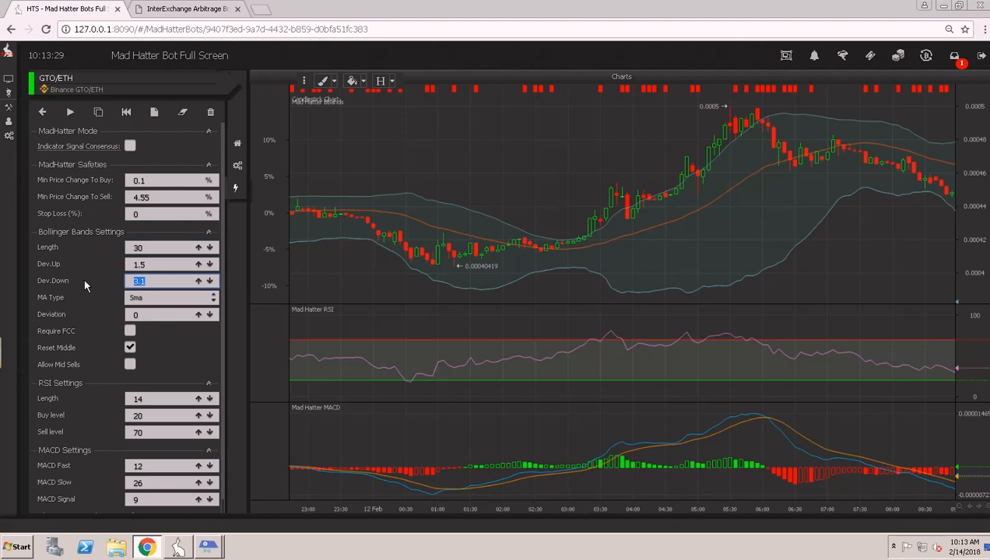
type("2.9")
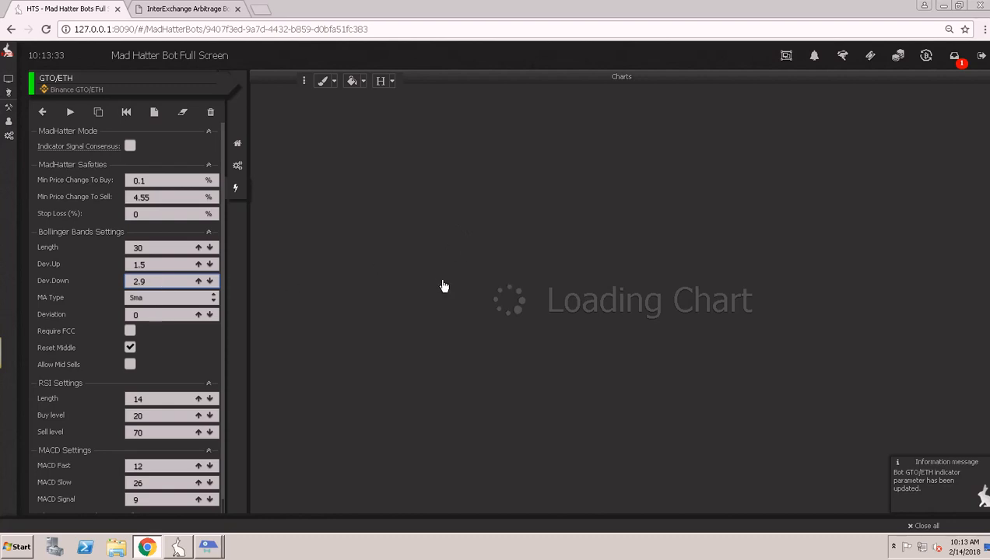
left_click_drag(664, 283, 620, 287)
left_click_drag(491, 201, 784, 234)
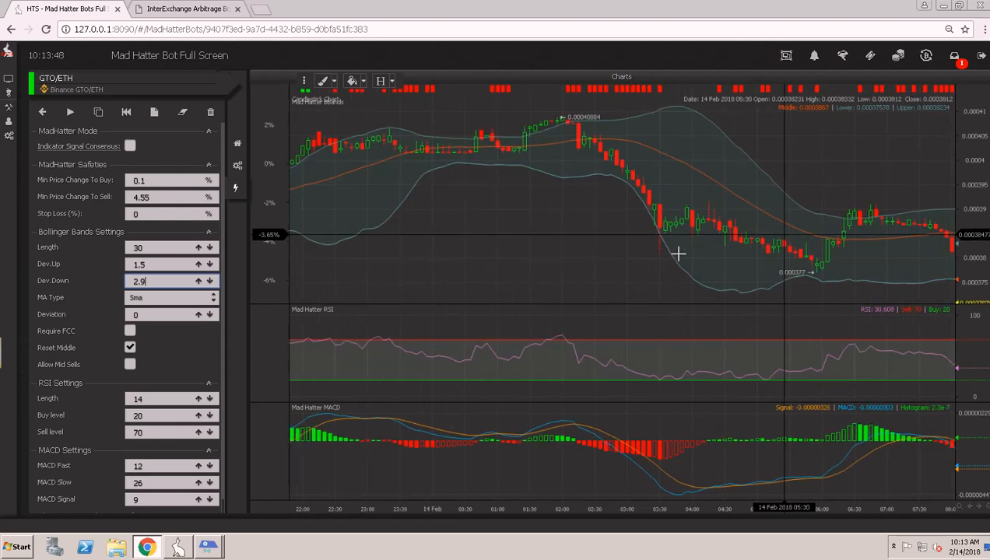
left_click_drag(506, 245, 738, 245)
left_click_drag(411, 183, 769, 206)
left_click_drag(435, 201, 693, 203)
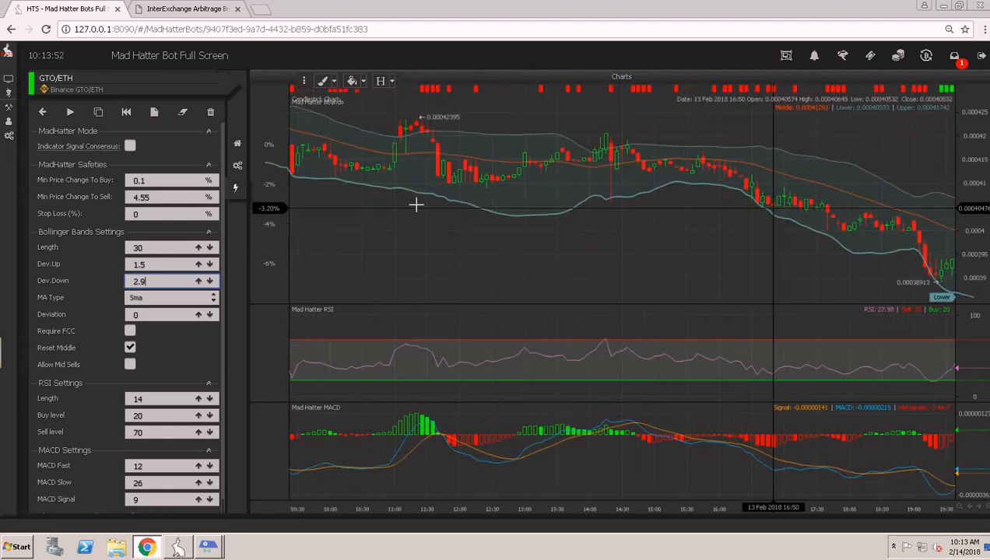
left_click_drag(437, 206, 654, 214)
left_click_drag(471, 216, 691, 220)
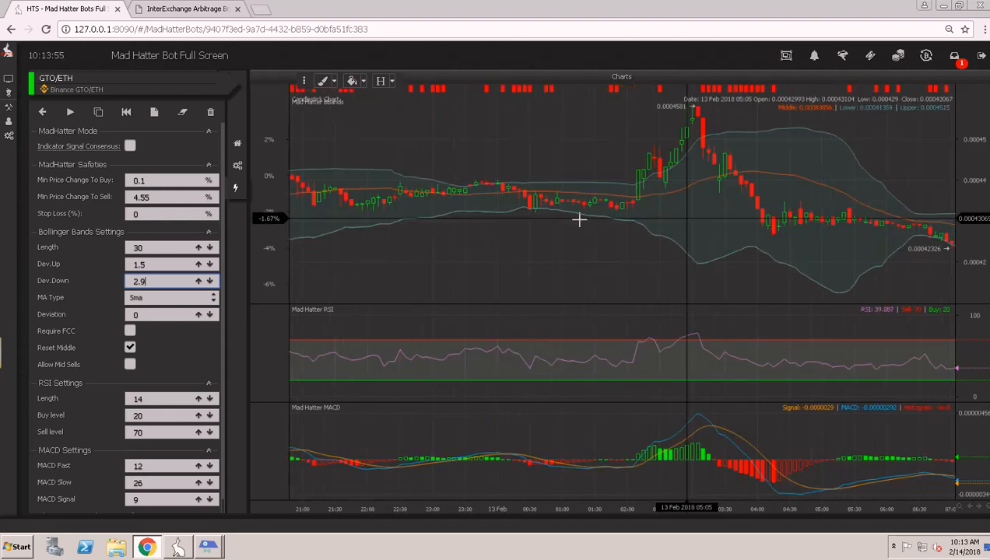
left_click_drag(535, 176, 794, 157)
left_click_drag(610, 207, 771, 206)
left_click_drag(511, 202, 709, 205)
left_click_drag(572, 210, 702, 214)
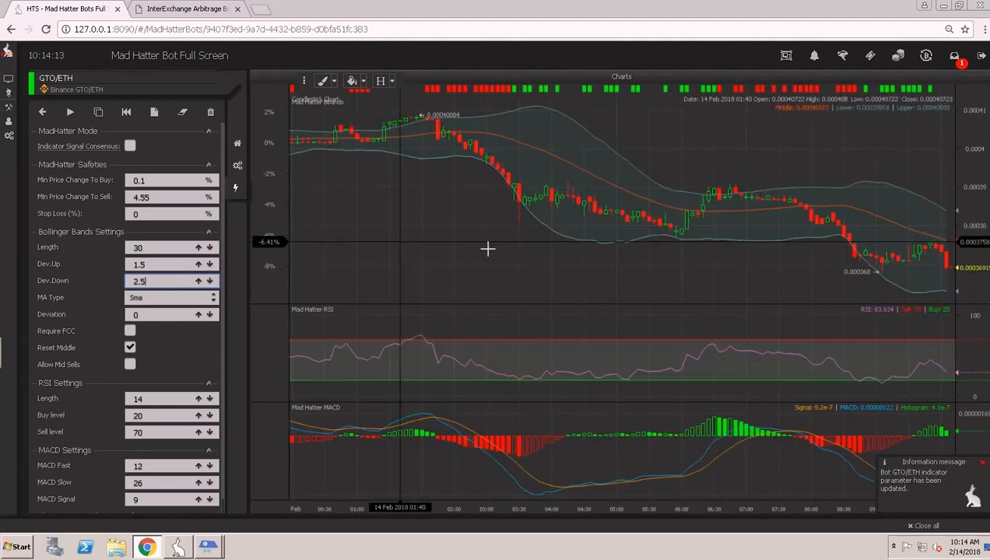
Try Bollinger Bands Dev.Down at 2.5 and check the signals on the 13 and 14 February candles
left_click_drag(400, 242, 578, 251)
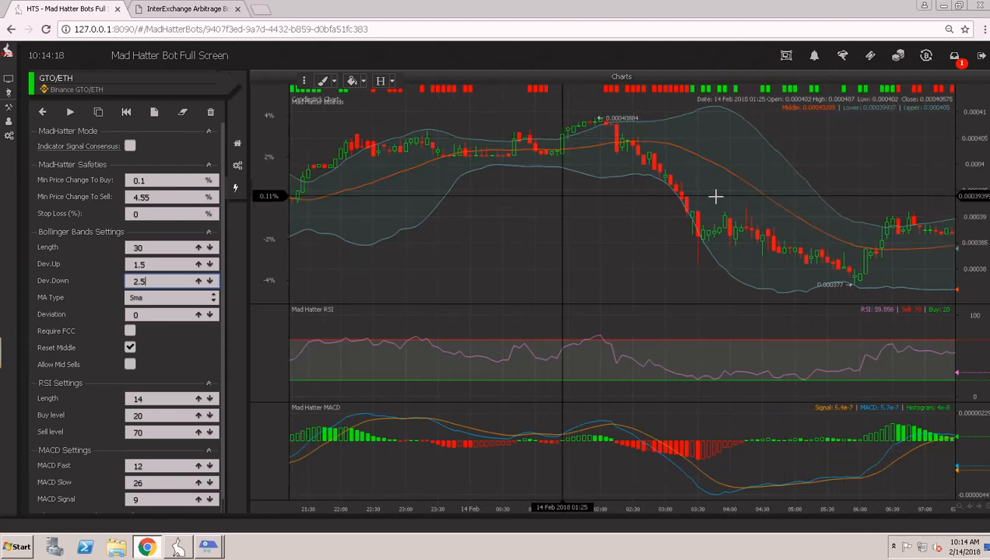
left_click_drag(563, 197, 784, 195)
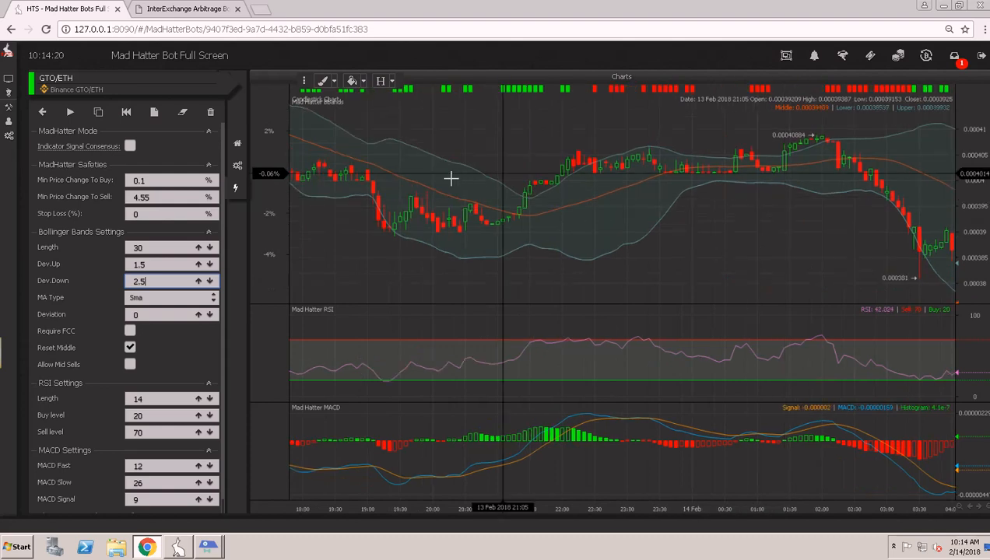
left_click_drag(677, 189, 722, 189)
left_click_drag(448, 180, 671, 189)
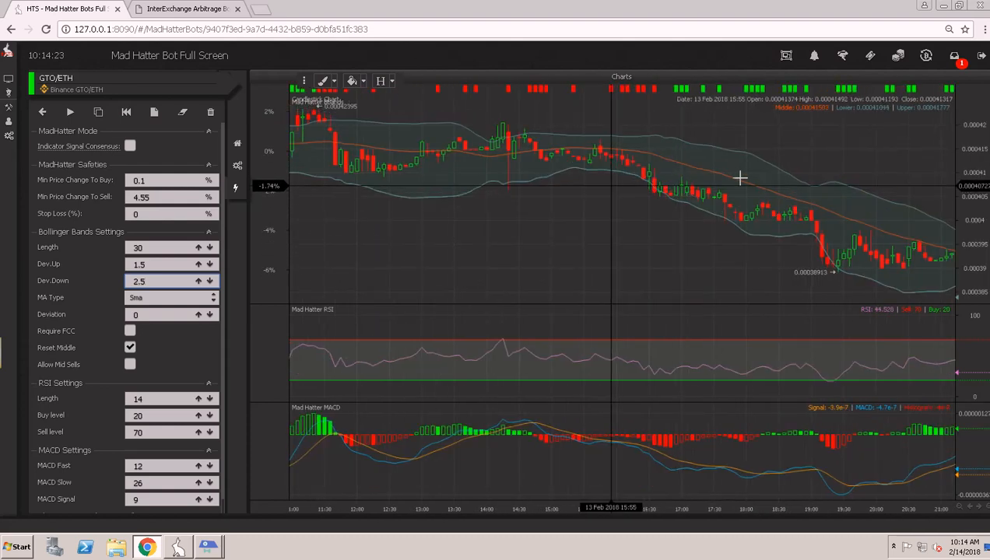
left_click_drag(741, 178, 568, 177)
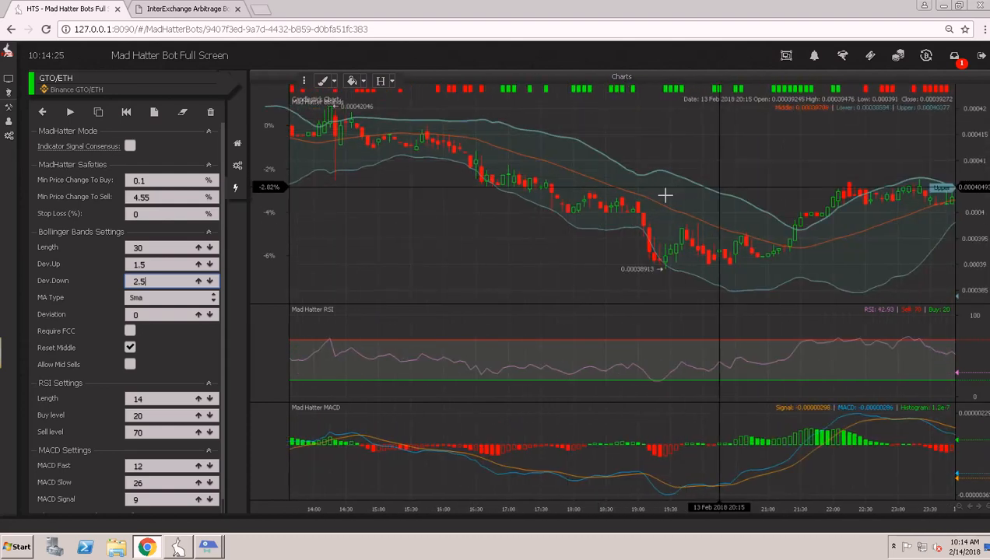
Try Bollinger Bands Dev.Down at 2.8 and compare the signals over the same earlier price action
left_click(161, 282)
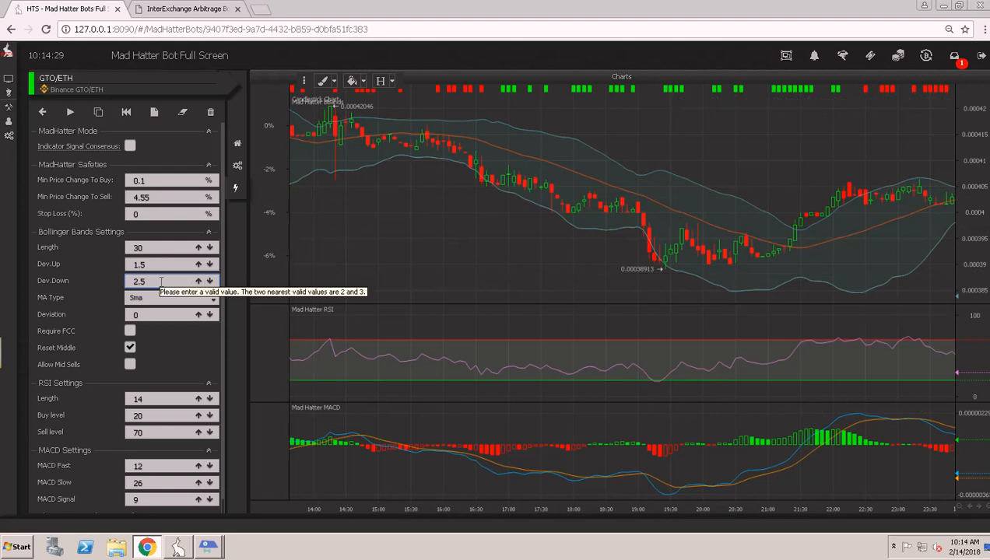
key("BackSpace")
type("8")
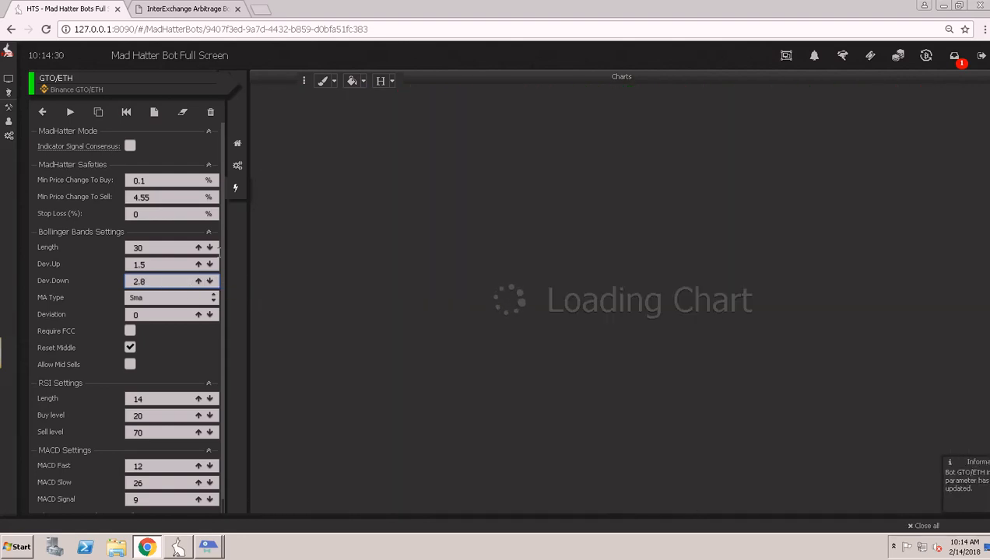
left_click_drag(755, 202, 824, 222)
left_click_drag(458, 213, 648, 221)
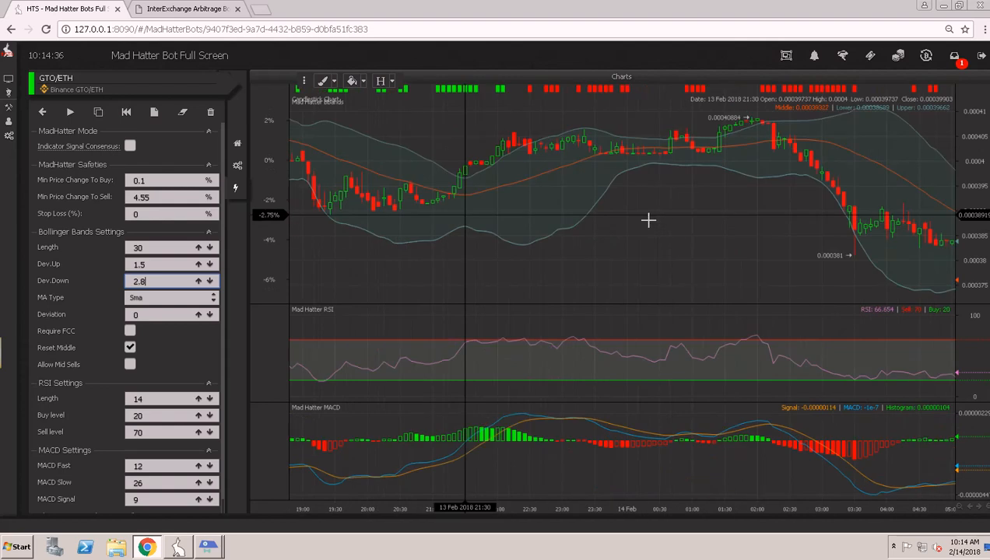
left_click_drag(472, 200, 633, 215)
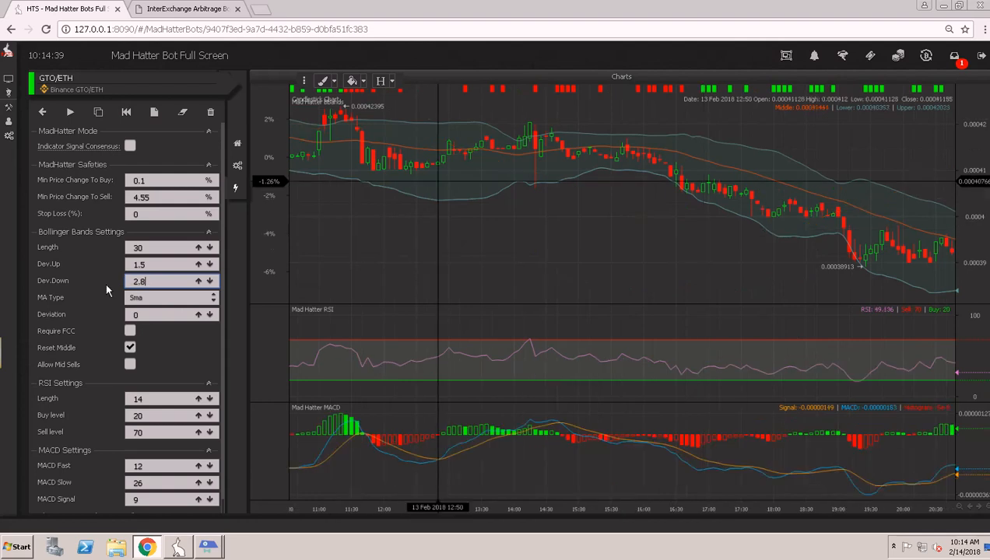
Set the Bollinger Bands Dev.Down to 3.1
left_click_drag(148, 282, 107, 290)
type("3.1")
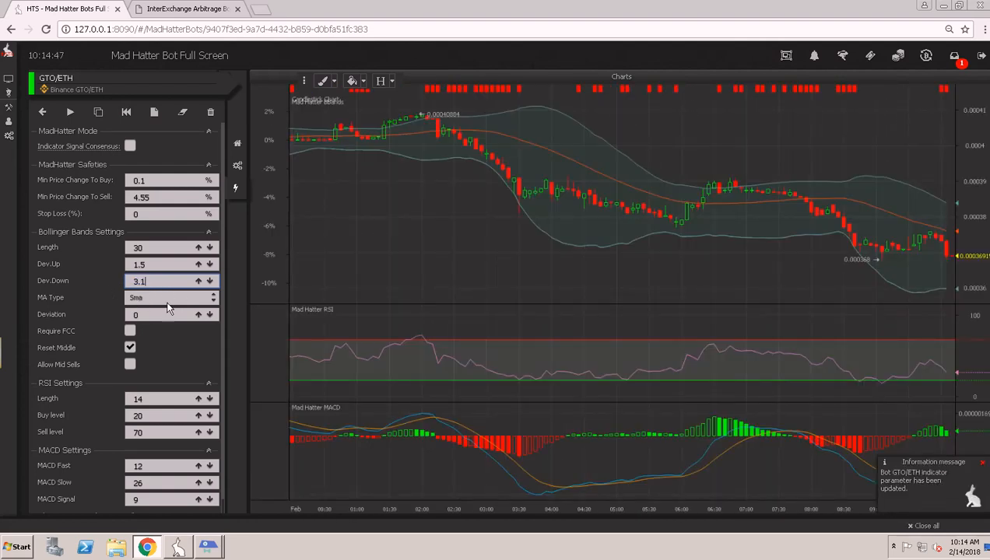
Check the 13 and 14 February signals, run a 2-week backtest with Dev.Down 3.1 and review its profit information
left_click_drag(709, 261, 486, 235)
left_click_drag(764, 263, 585, 252)
left_click_drag(385, 241, 725, 265)
left_click_drag(414, 260, 575, 237)
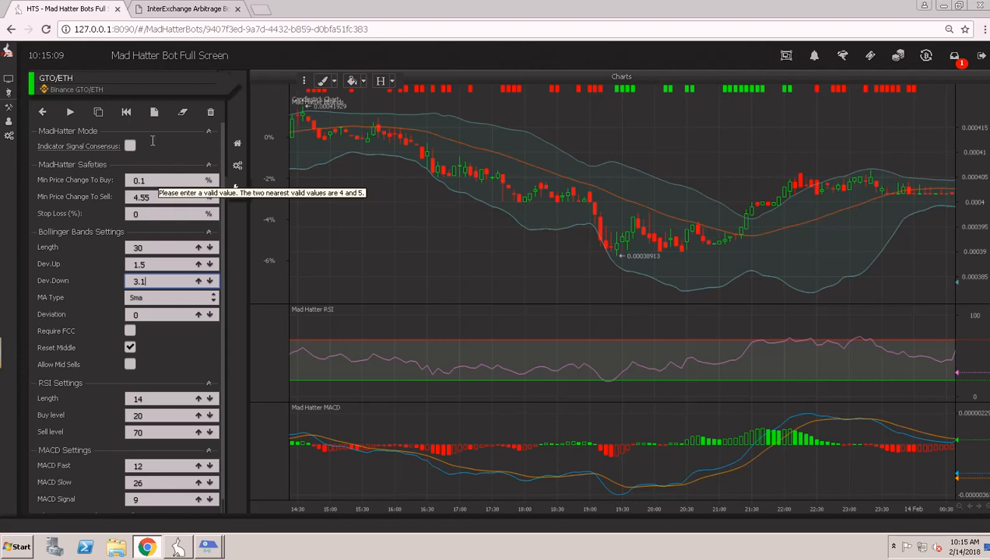
left_click(126, 114)
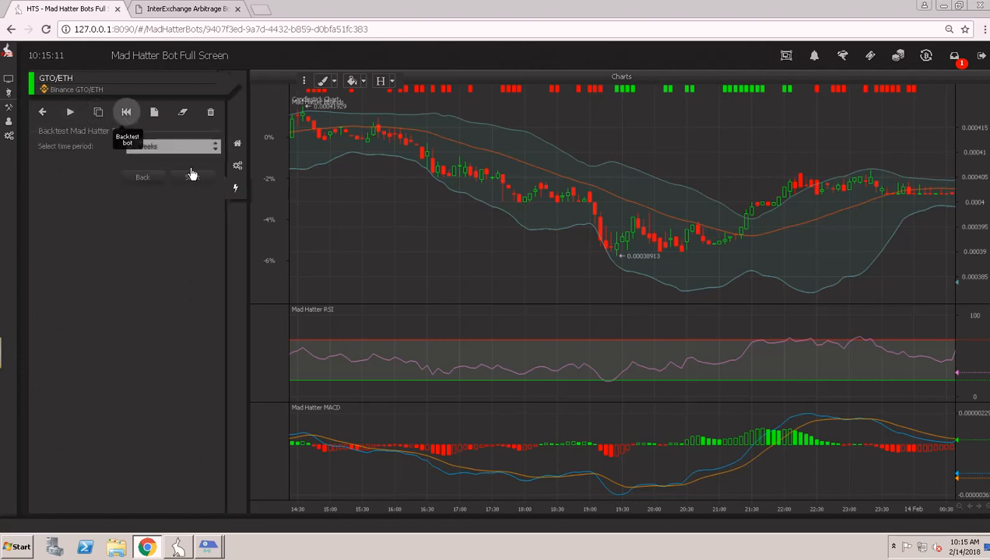
left_click(203, 179)
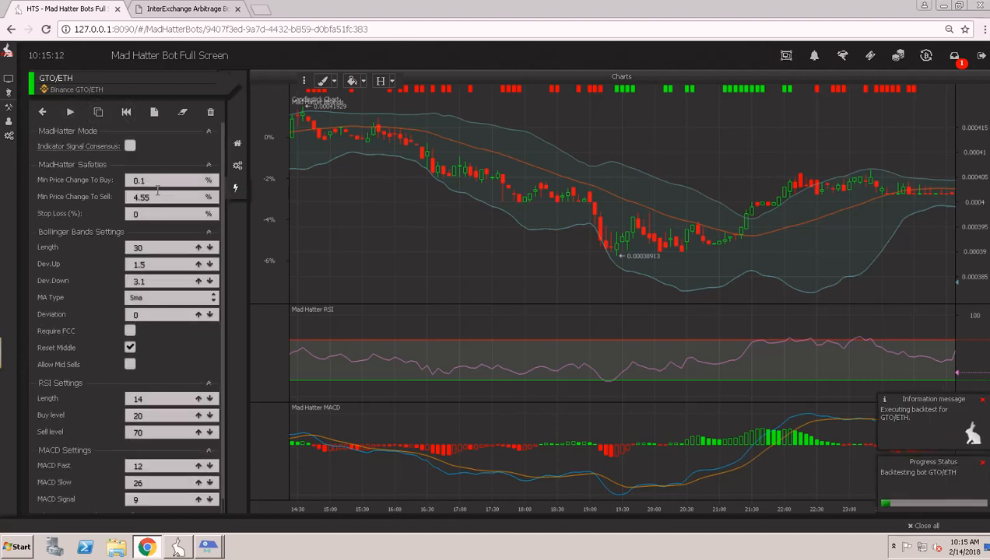
left_click(237, 146)
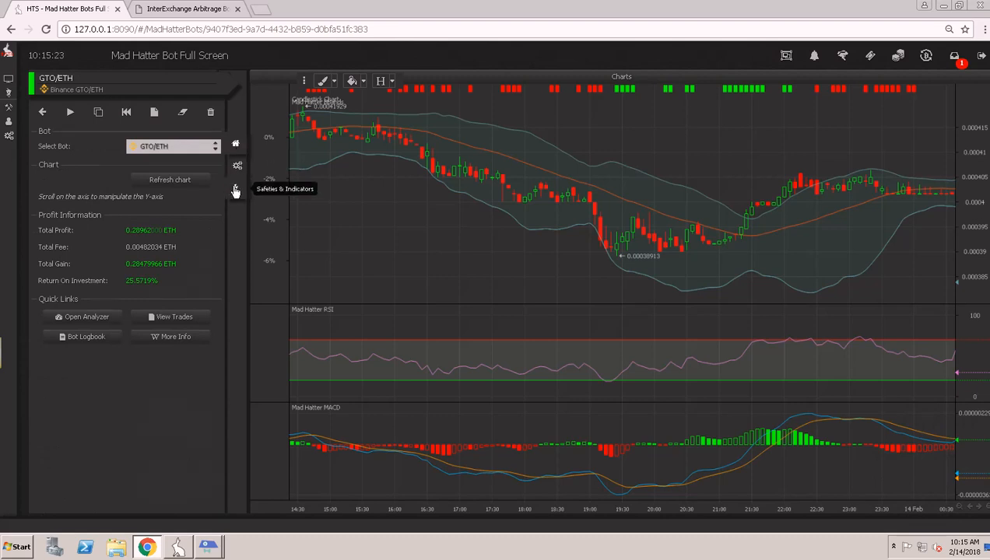
Review the available Bollinger Bands MA types and examine price against the lower Sma band on the 13 February candles
left_click(235, 190)
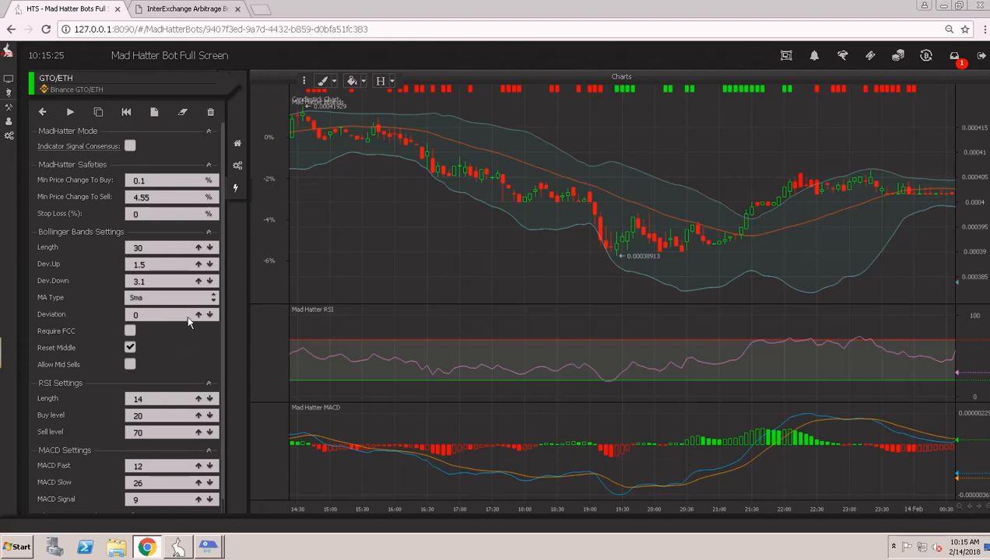
left_click(182, 297)
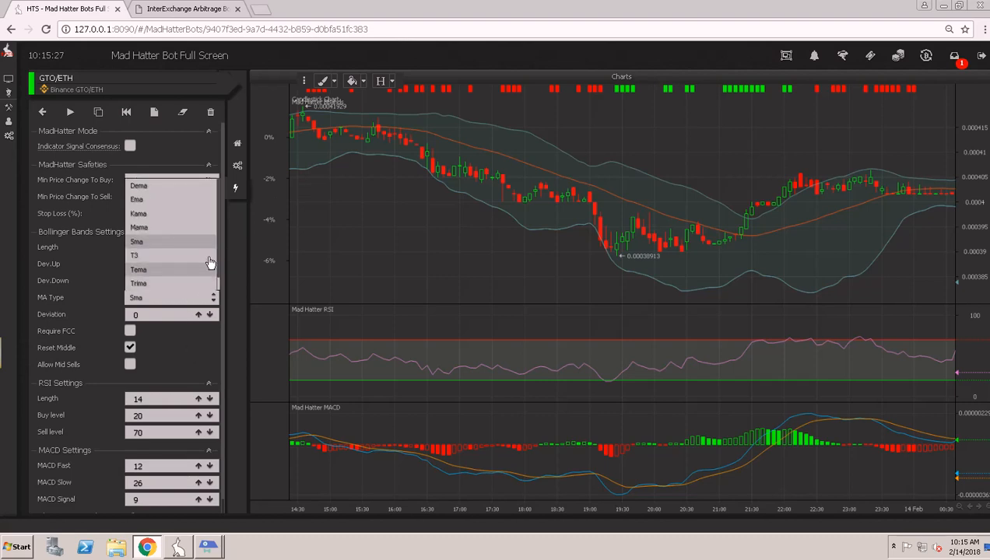
left_click(189, 354)
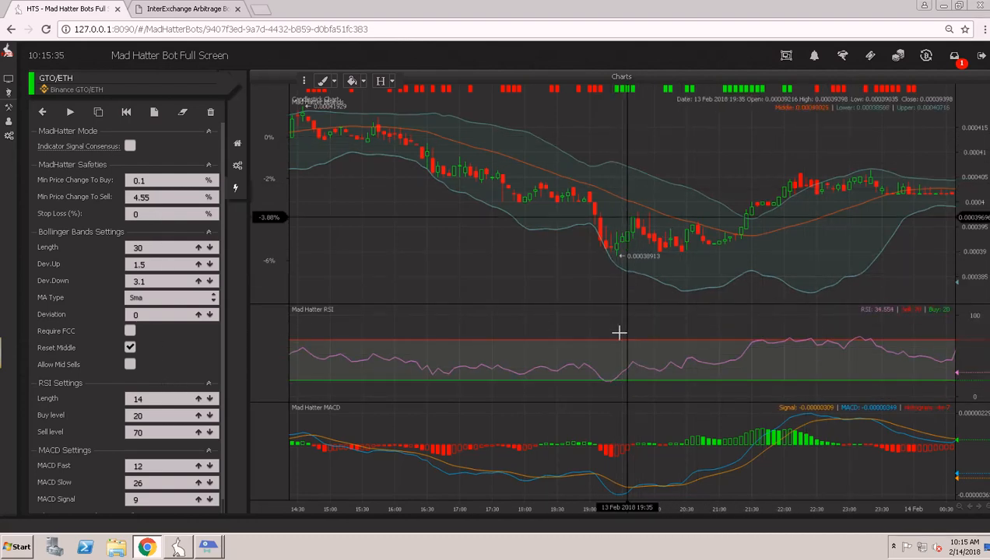
left_click_drag(558, 318, 623, 317)
left_click_drag(501, 308, 631, 318)
left_click_drag(524, 294, 626, 308)
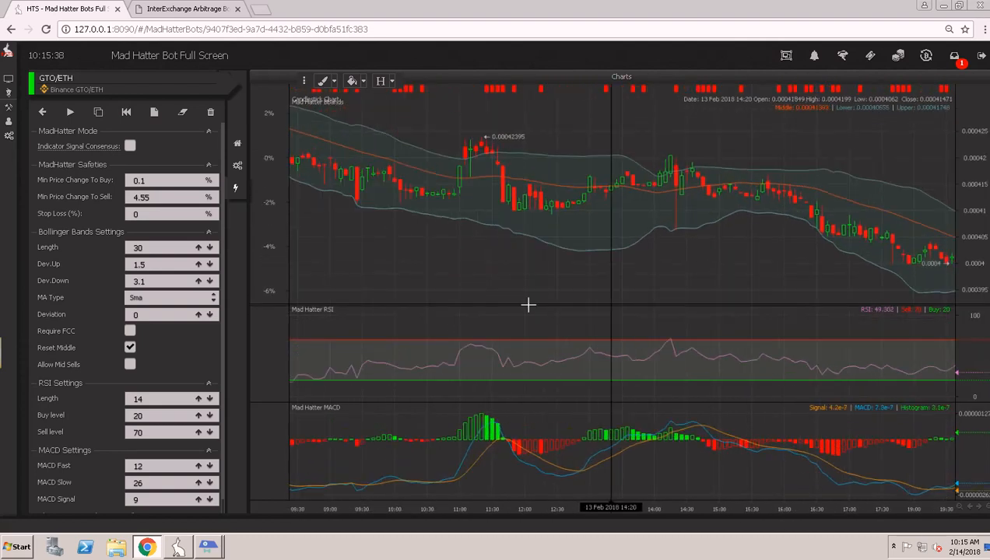
left_click_drag(501, 294, 636, 296)
left_click_drag(465, 283, 603, 294)
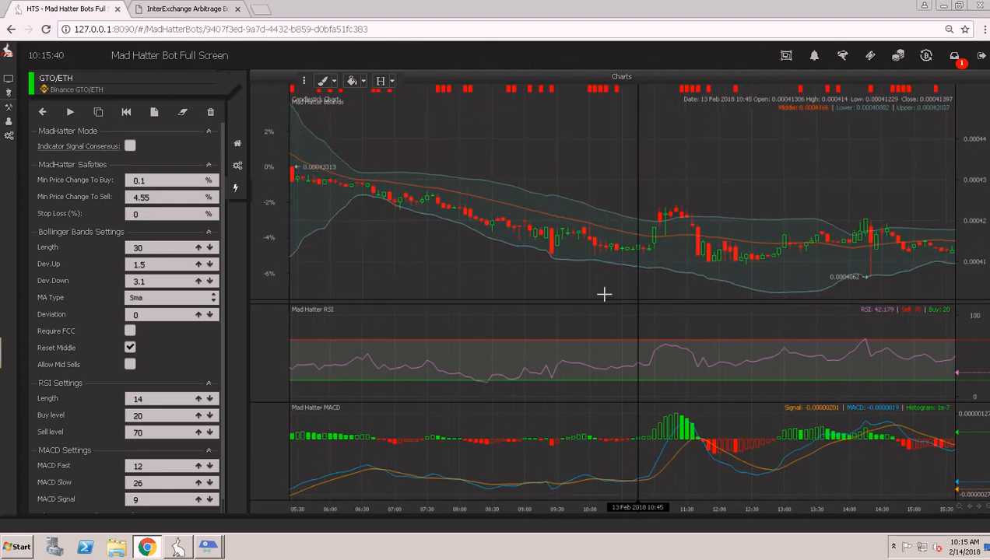
left_click_drag(420, 287, 562, 296)
left_click_drag(457, 293, 510, 298)
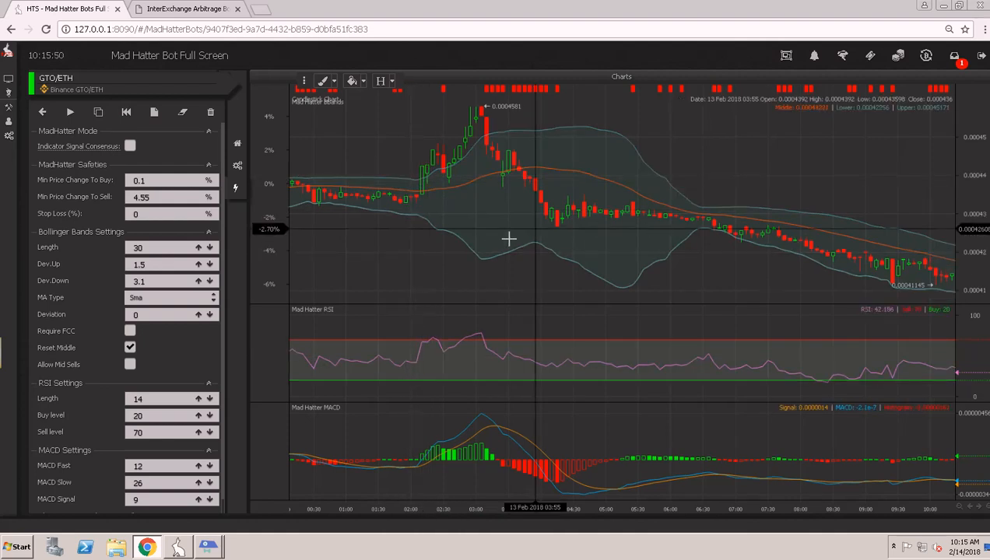
left_click_drag(780, 243, 266, 207)
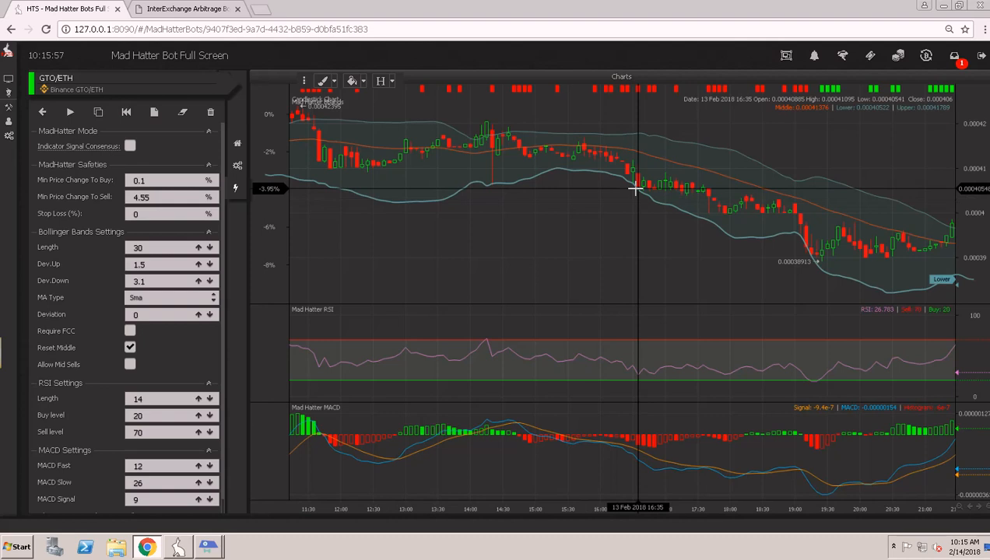
left_click_drag(788, 202, 598, 200)
left_click_drag(704, 261, 614, 253)
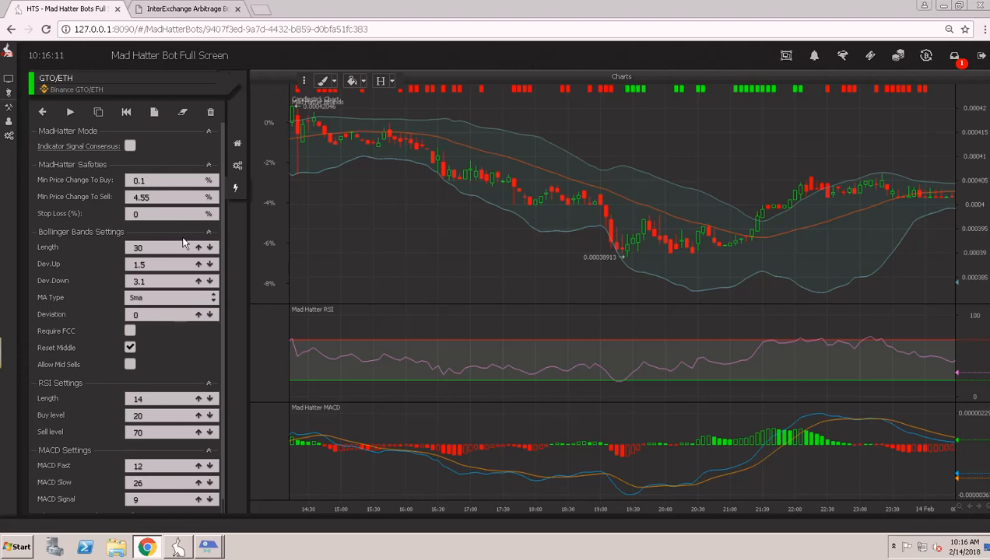
Try the Wma moving average type for the Bollinger Bands and check the signals on the 13 and 14 February candles
left_click(163, 297)
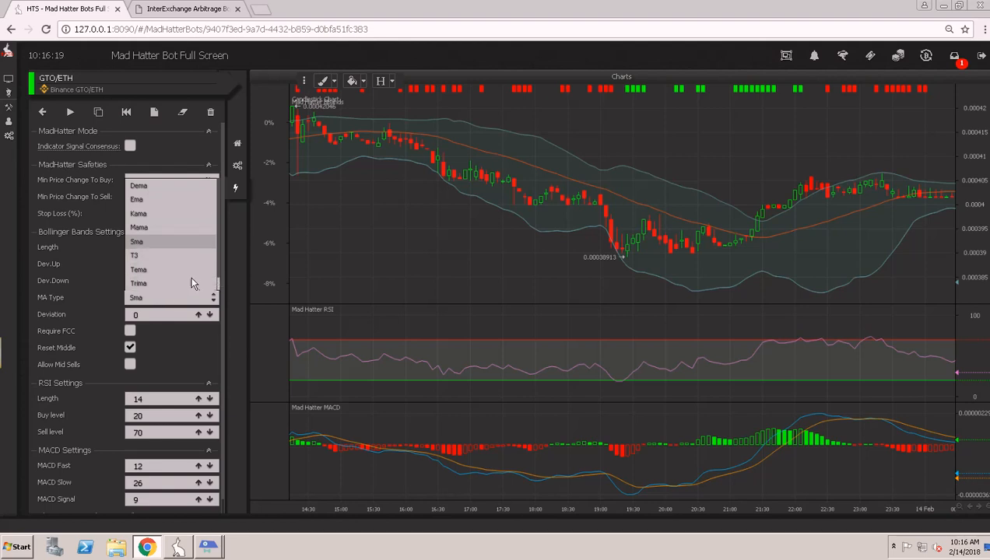
scroll(180, 279, "down", 1)
left_click(163, 285)
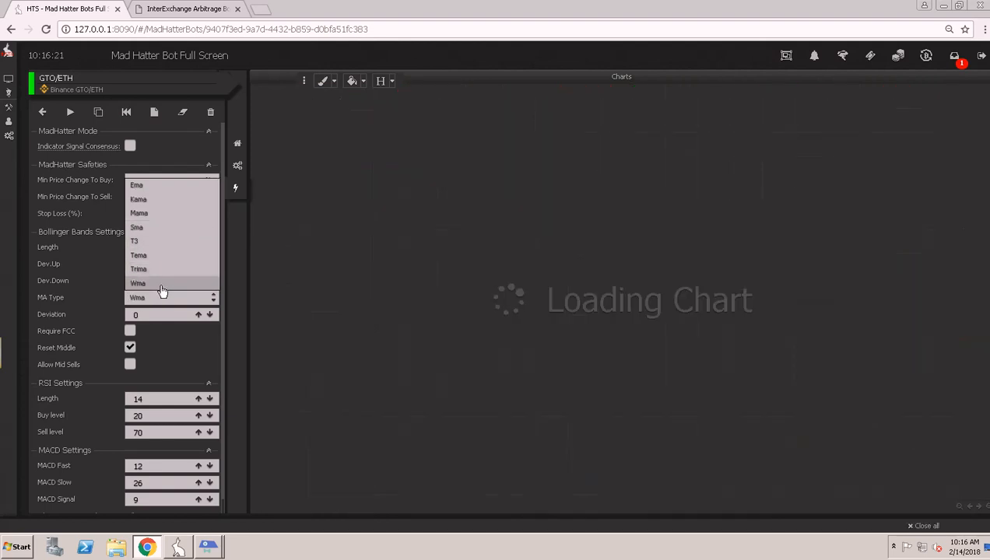
left_click_drag(530, 192, 776, 194)
left_click_drag(359, 175, 679, 184)
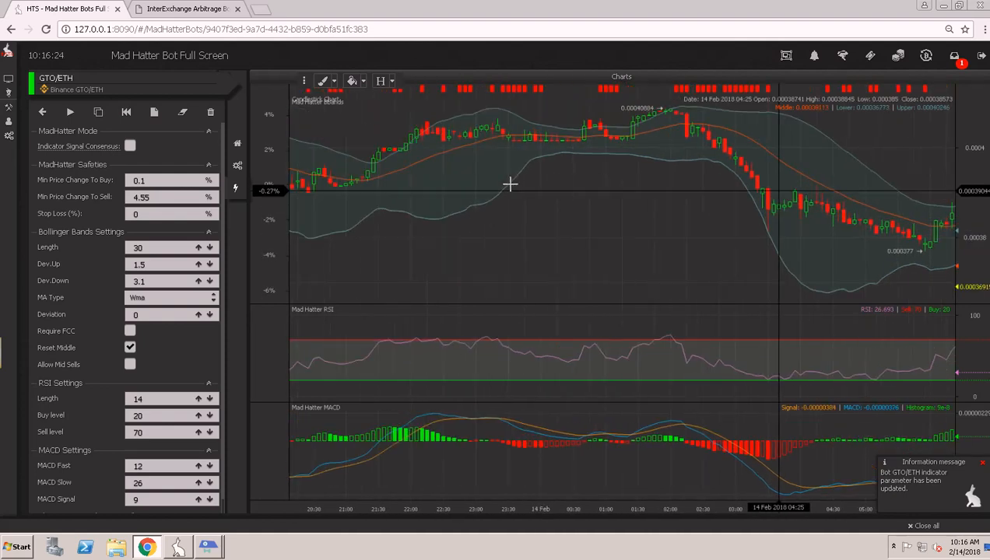
left_click_drag(432, 179, 688, 187)
left_click_drag(475, 187, 687, 188)
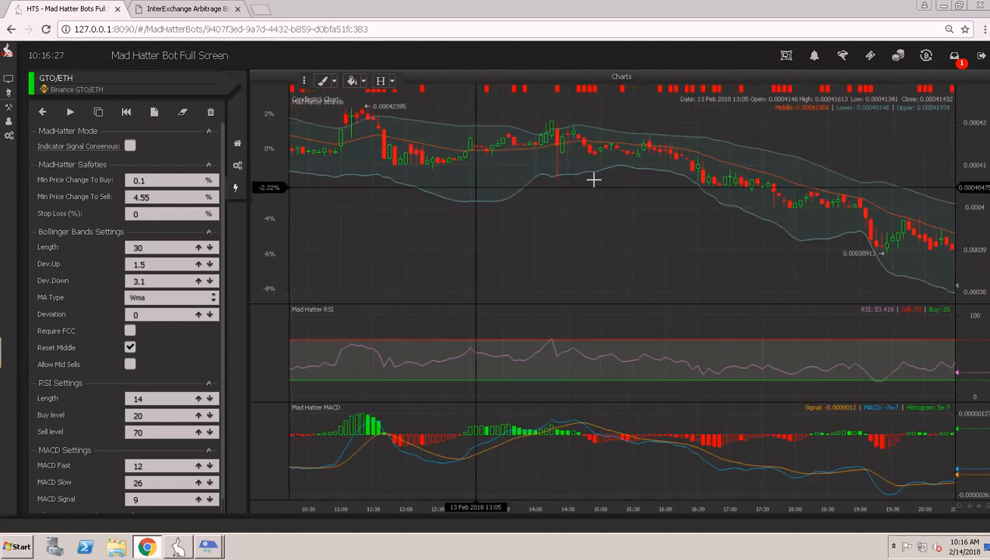
left_click_drag(481, 179, 690, 191)
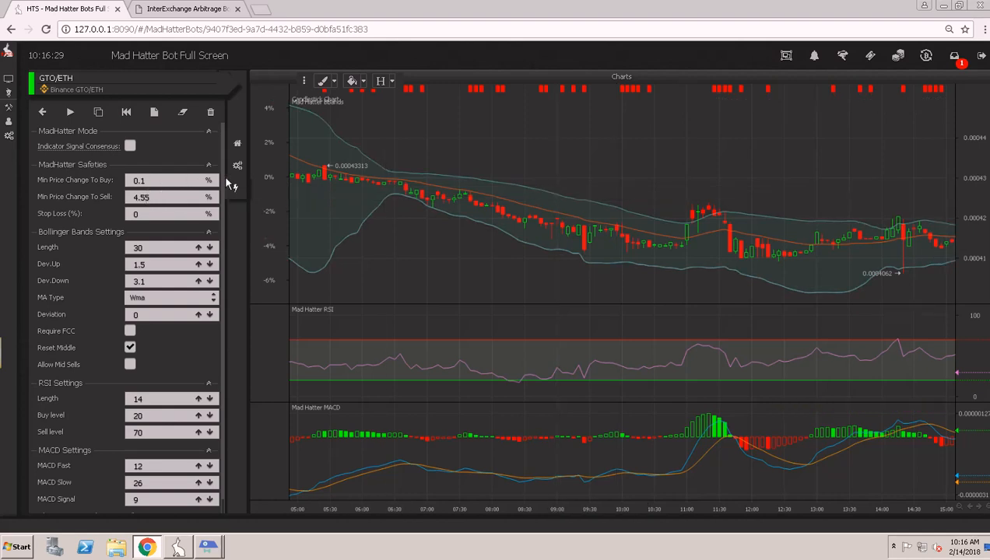
Run a 2-week backtest with the Wma bands and review the bot's trades
left_click(129, 117)
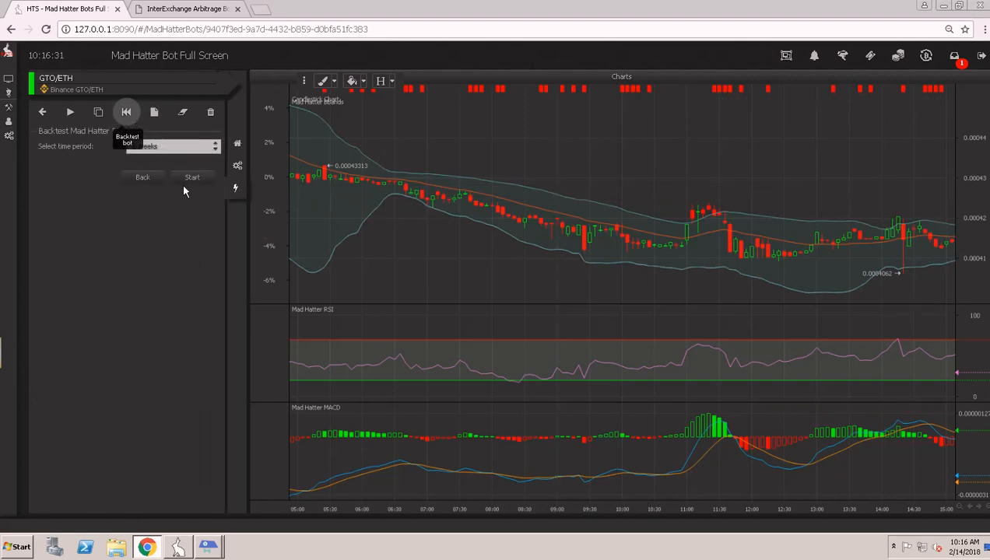
left_click(192, 177)
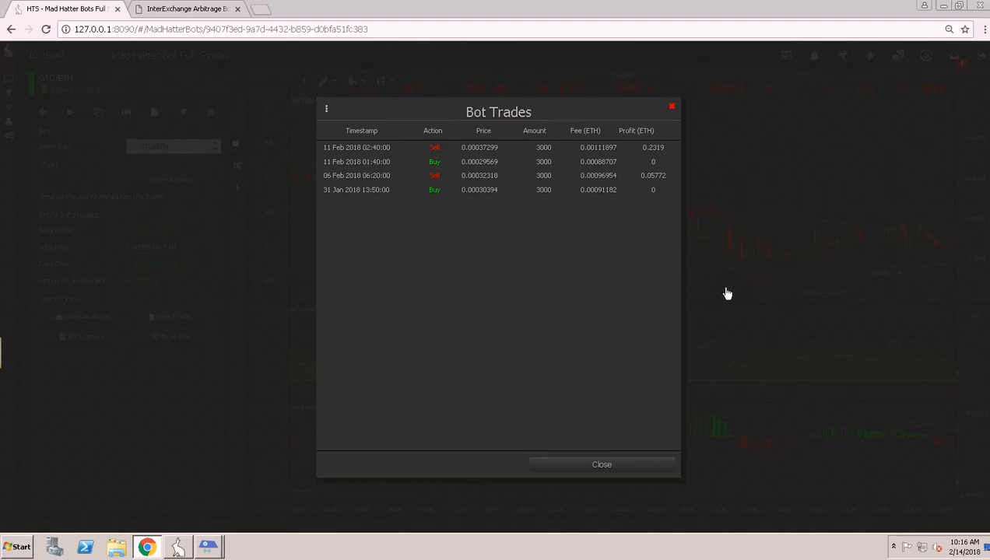
left_click(600, 463)
Examine the Wma bands and signals from 13 February back to the price rise early on 11 February
left_click_drag(400, 241, 663, 252)
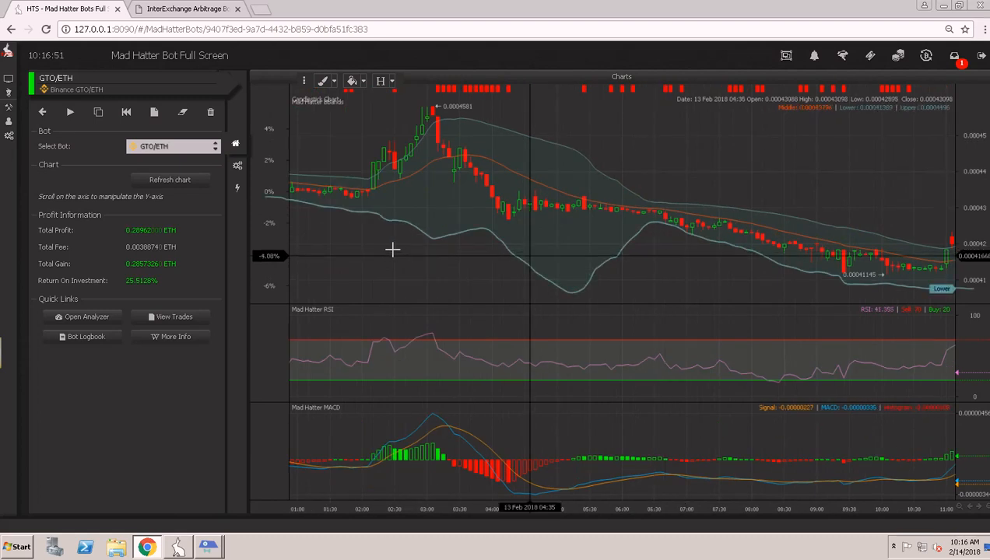
left_click_drag(406, 211, 712, 219)
left_click_drag(411, 231, 744, 242)
left_click_drag(411, 252, 663, 258)
left_click_drag(350, 250, 761, 250)
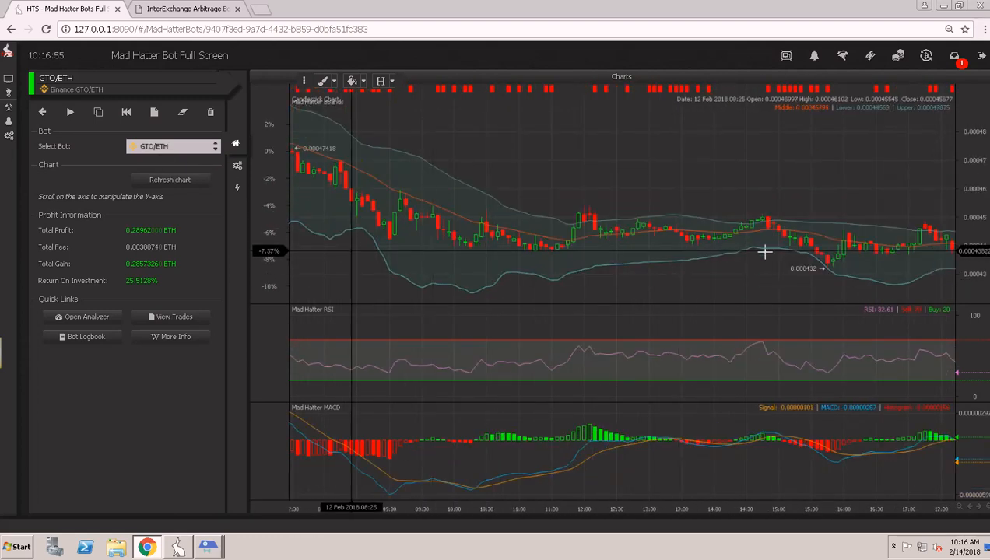
left_click_drag(351, 263, 716, 268)
left_click_drag(486, 272, 711, 279)
left_click_drag(445, 281, 498, 284)
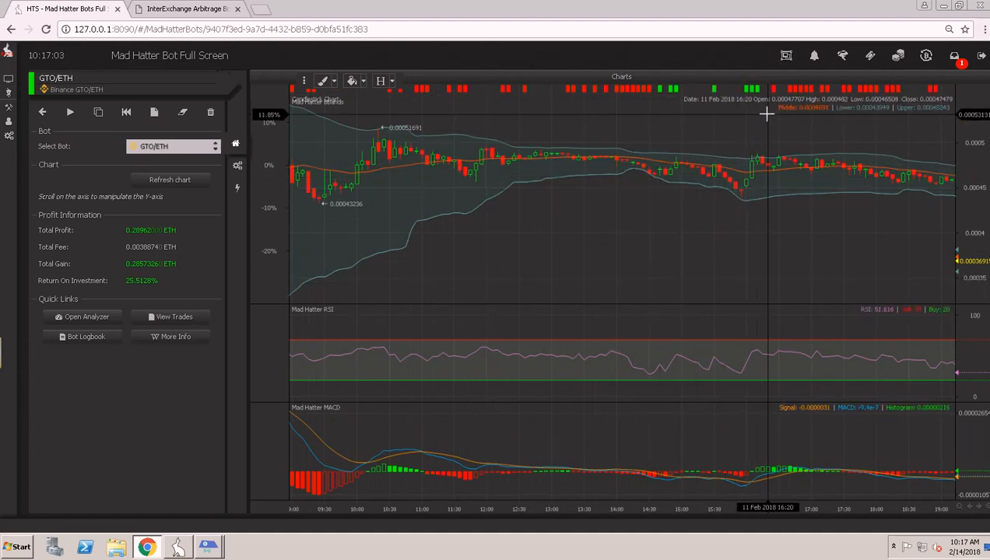
left_click_drag(498, 183, 773, 212)
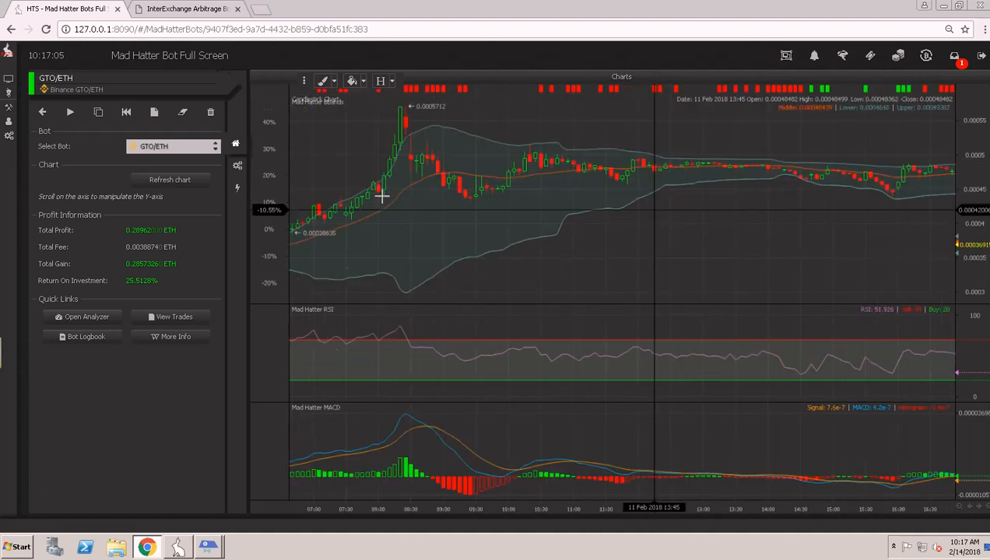
left_click_drag(374, 199, 696, 211)
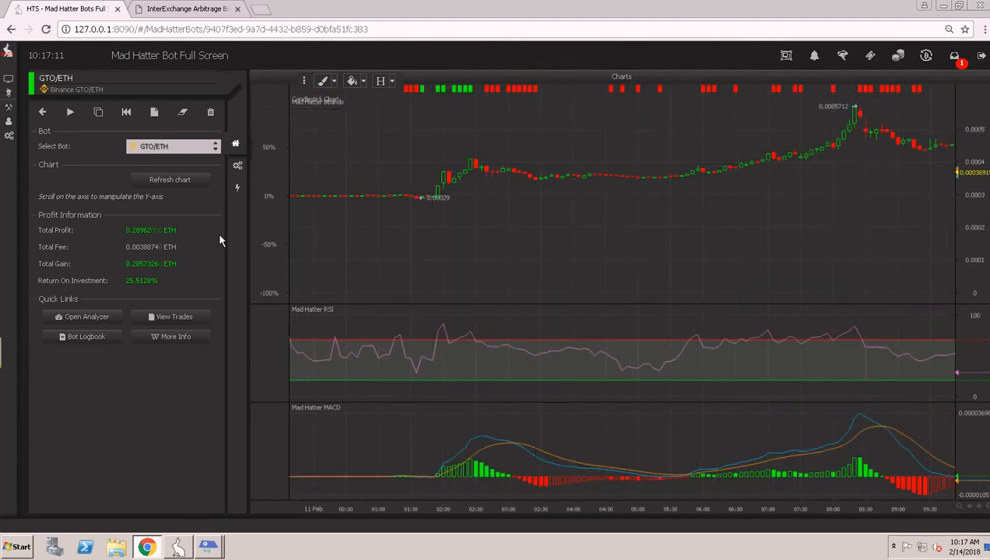
Try the Trima moving average type for the Bollinger Bands, run a 2-week backtest and check the profit information
left_click(237, 188)
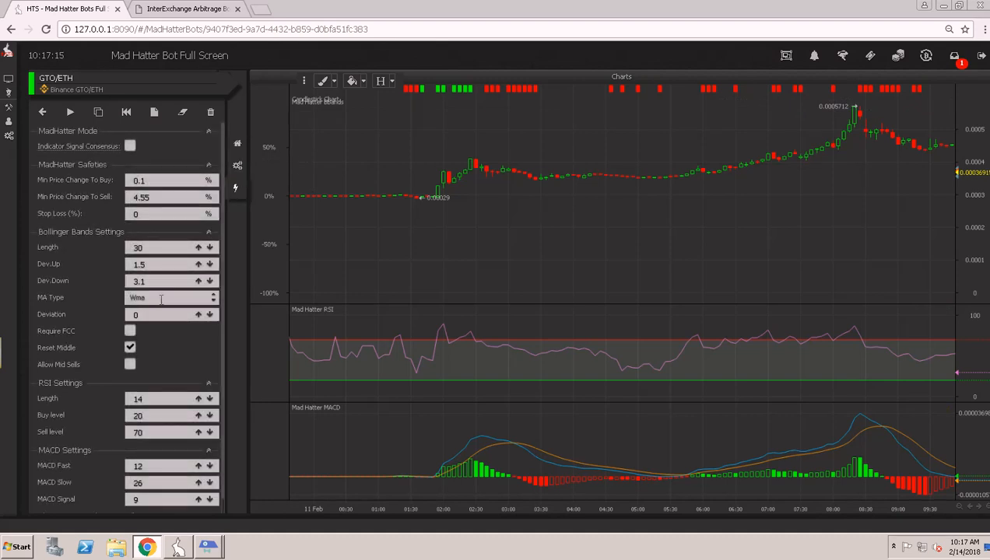
left_click(161, 299)
left_click(155, 272)
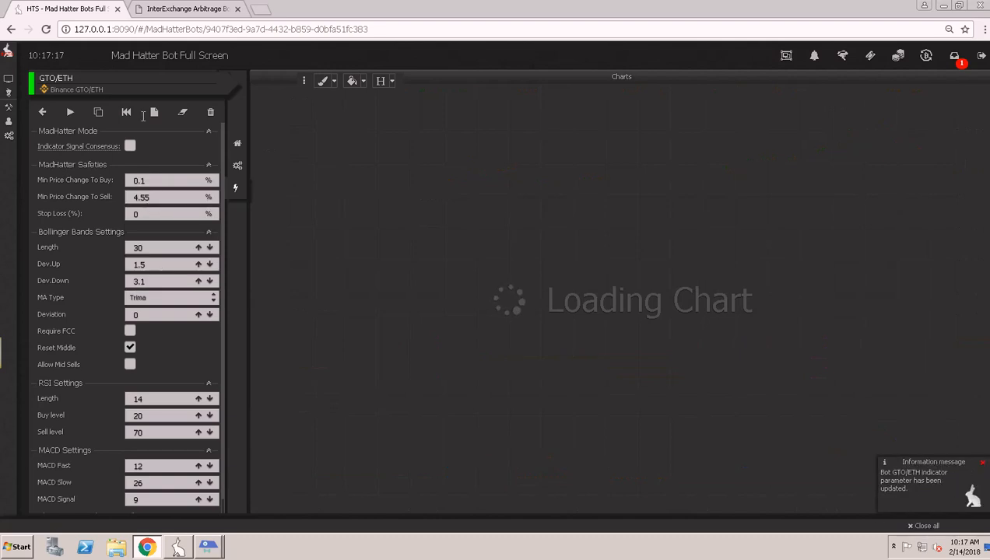
left_click(127, 115)
left_click(197, 178)
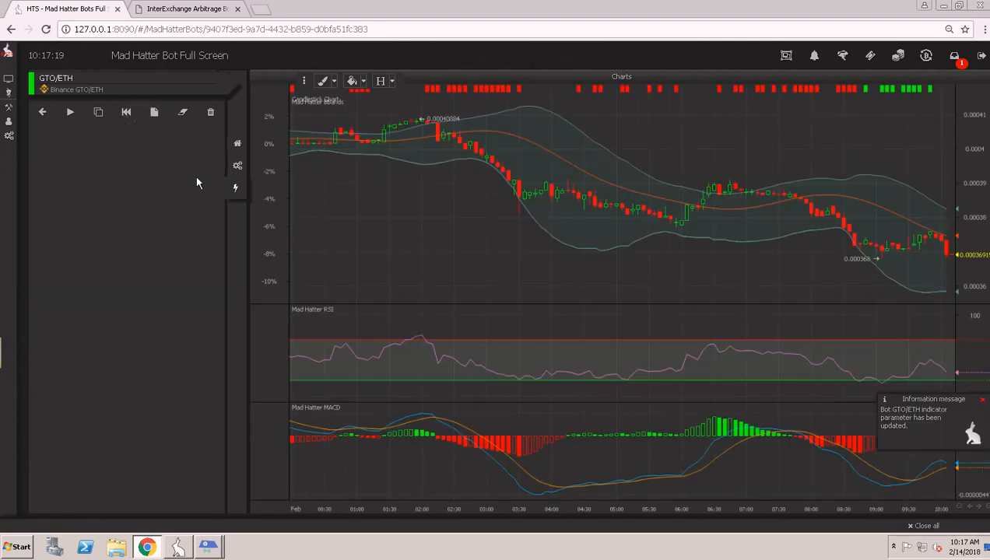
left_click(234, 144)
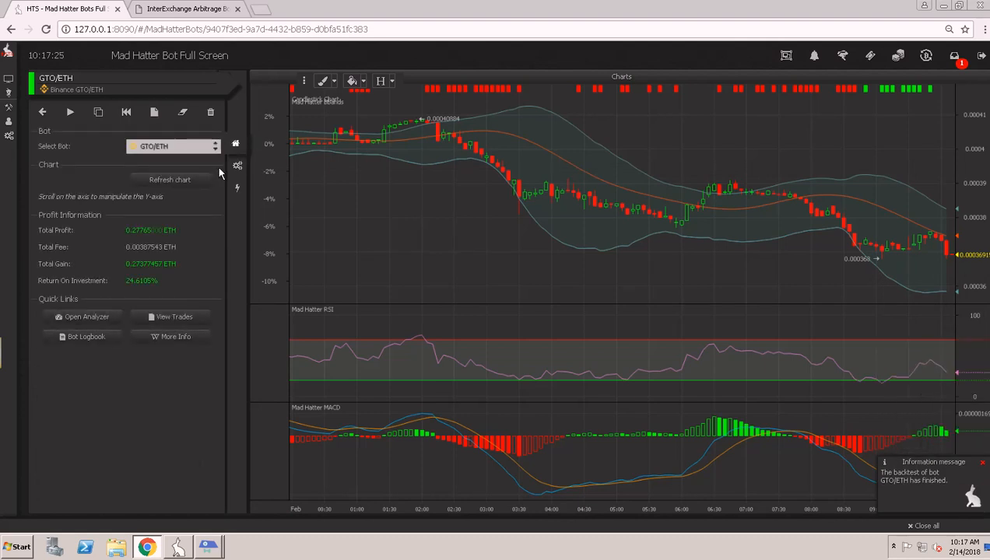
left_click(237, 168)
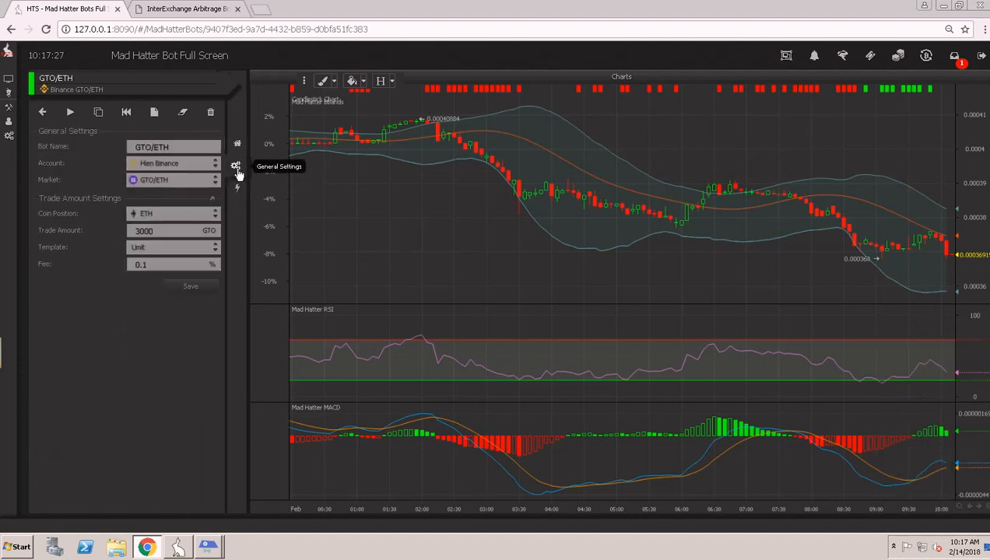
left_click(235, 144)
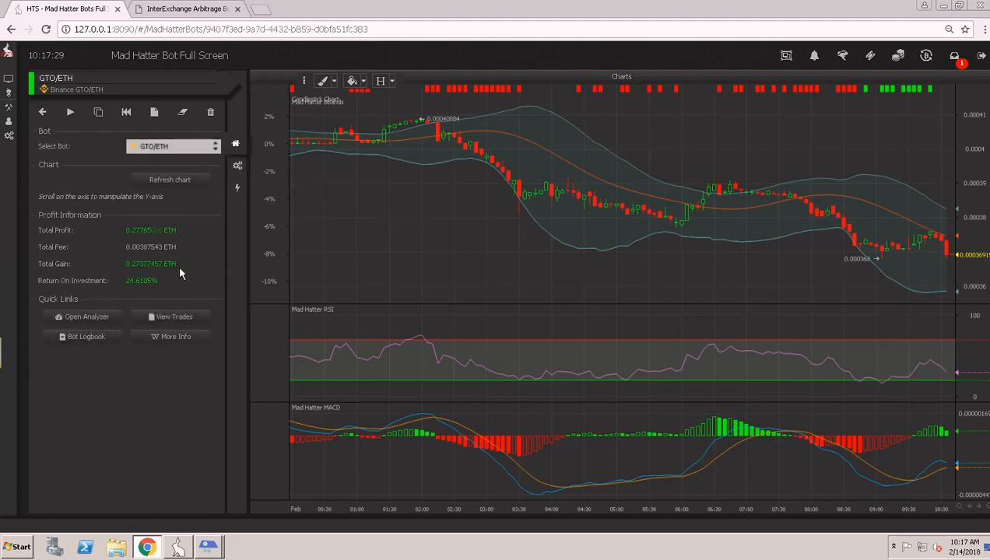
Try the Tema moving average type for the Bollinger Bands, run a 2-week backtest and check the profit information
left_click(126, 111)
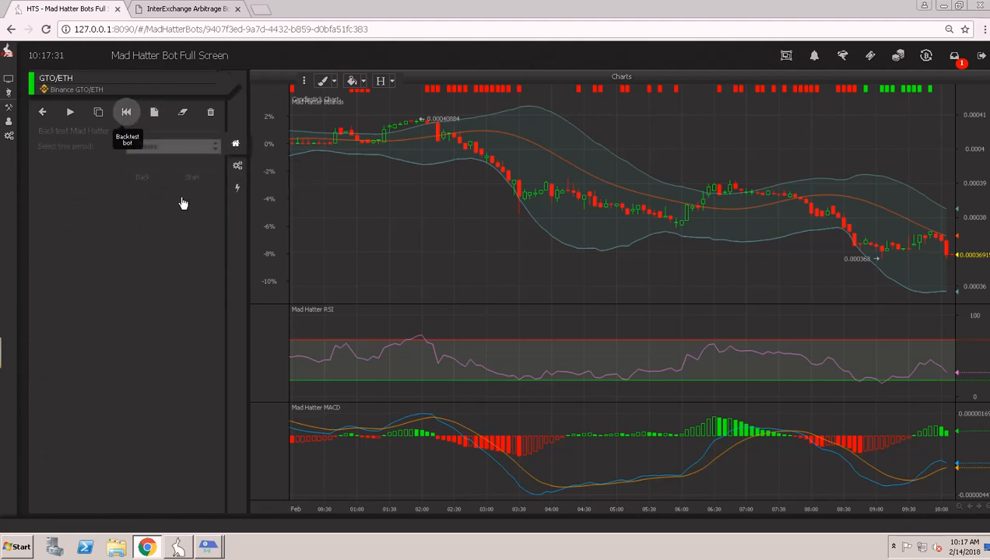
left_click(187, 154)
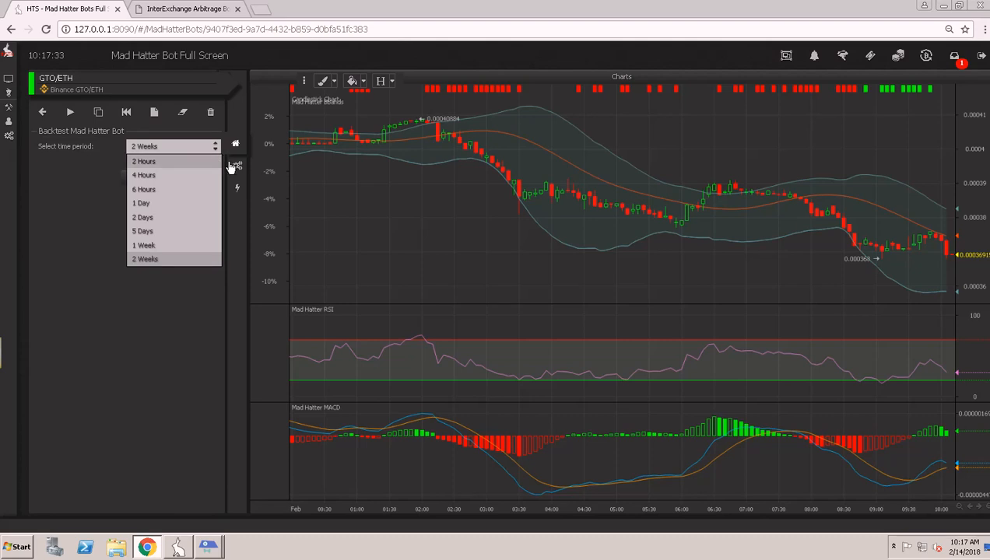
left_click(237, 191)
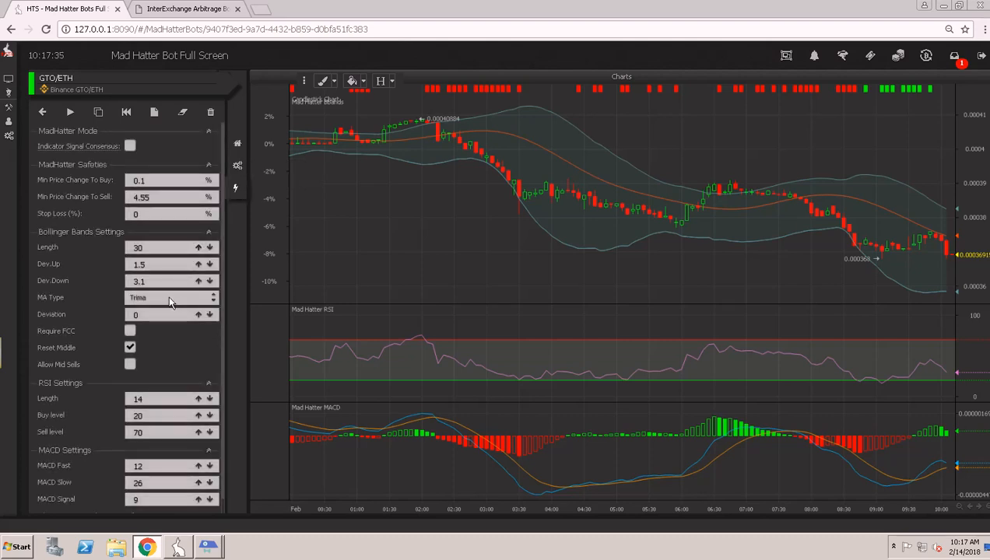
left_click(168, 296)
left_click(155, 269)
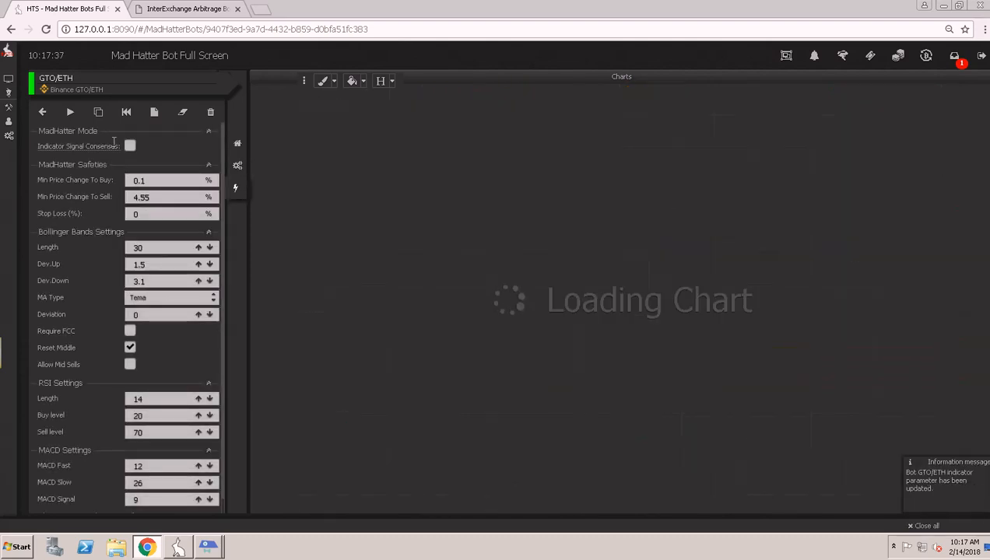
left_click(127, 112)
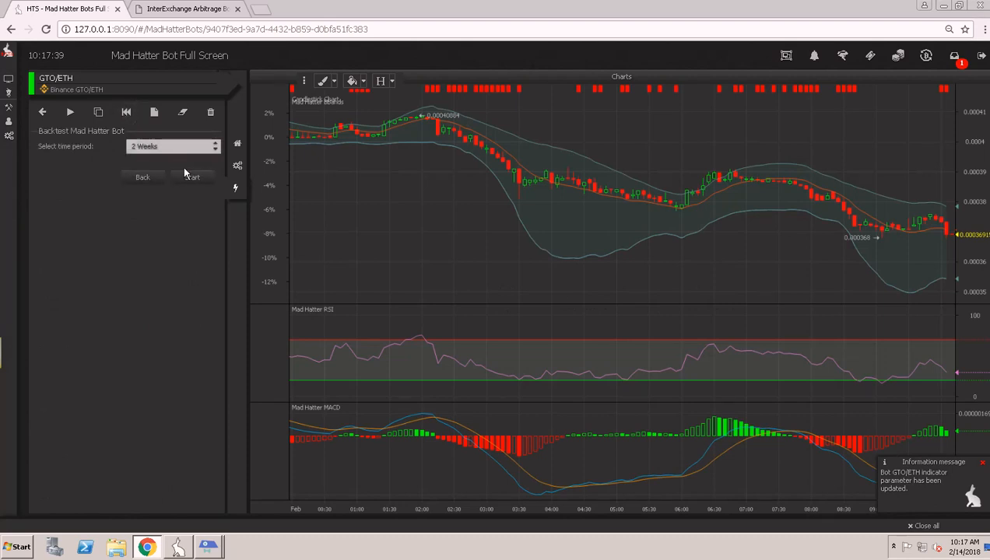
left_click(193, 178)
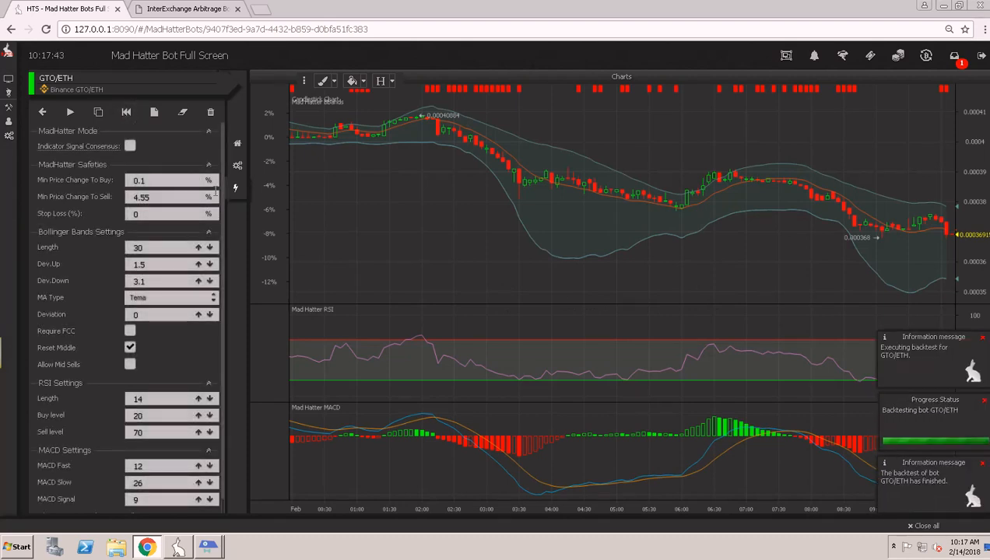
left_click(238, 148)
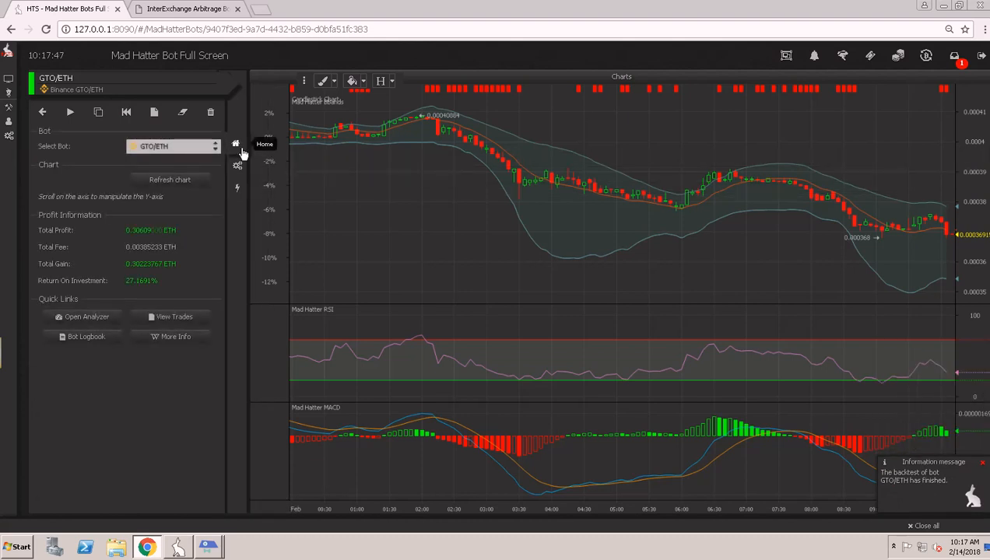
Try the T3 moving average type for the Bollinger Bands, run a 2-week backtest and check the profit information
left_click(237, 189)
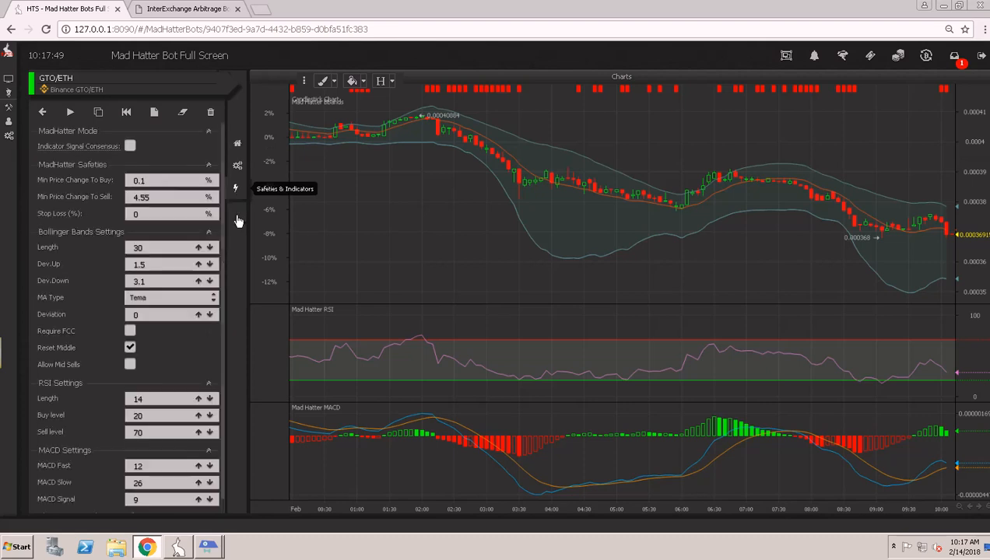
left_click(184, 297)
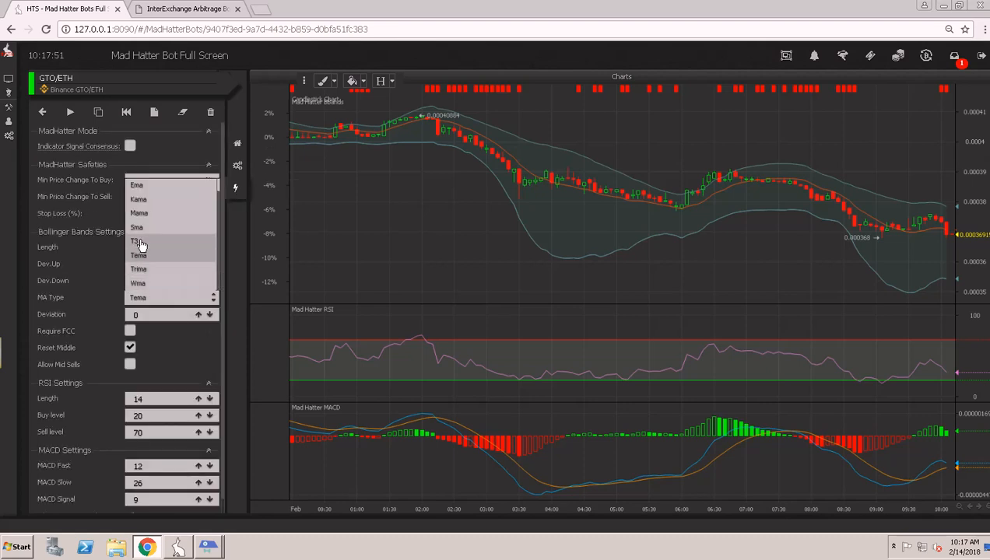
left_click(171, 272)
left_click(126, 114)
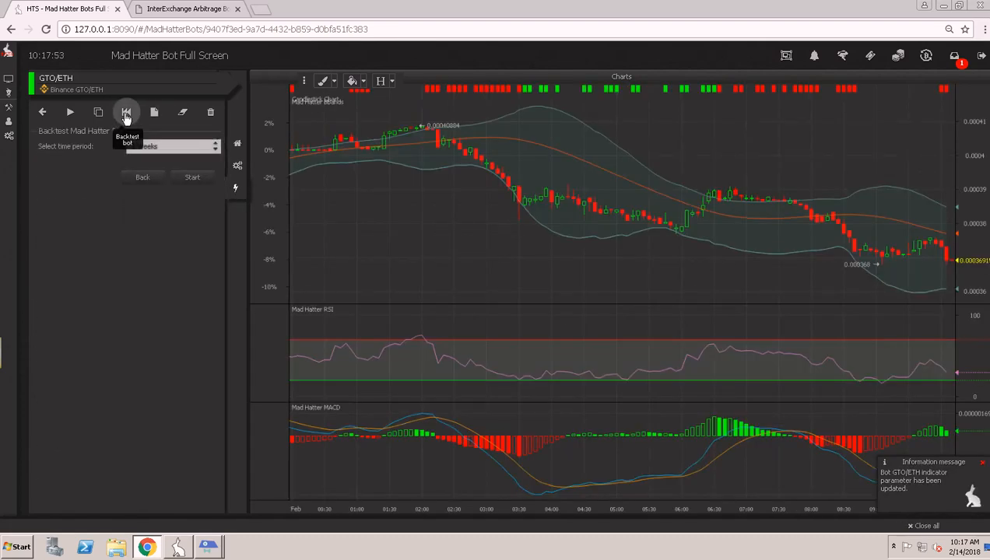
left_click(192, 179)
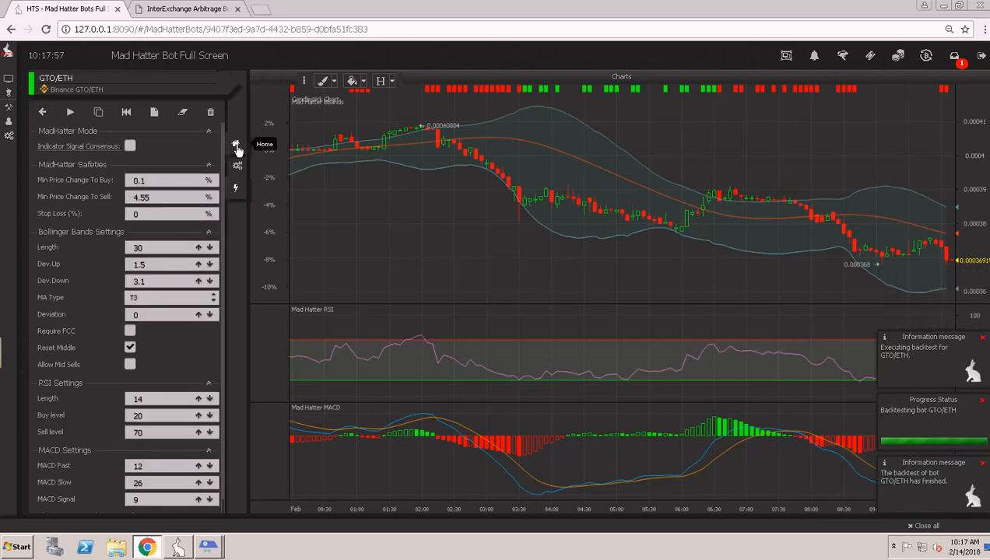
left_click(238, 148)
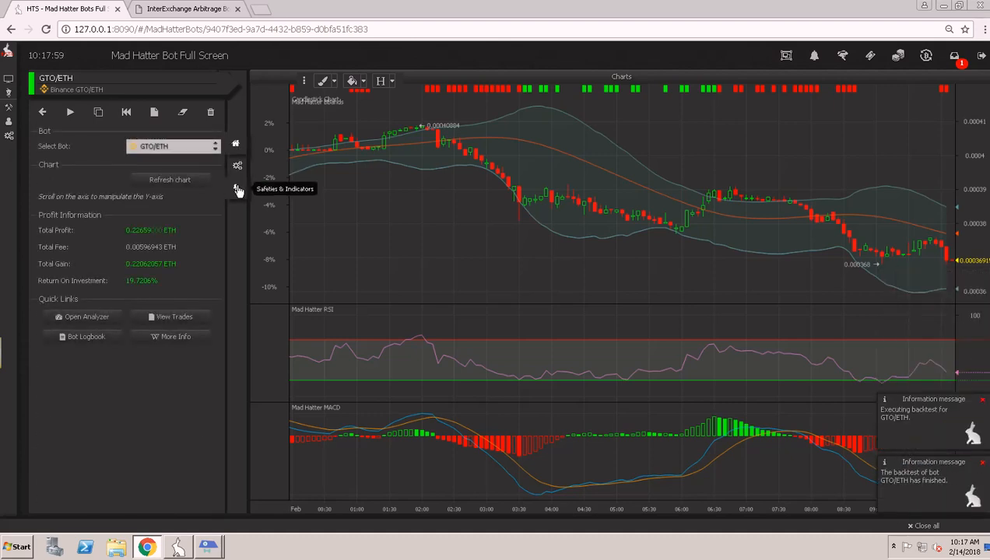
Try the Mama moving average type for the Bollinger Bands, run a 2-week backtest and check the profit information
left_click(237, 166)
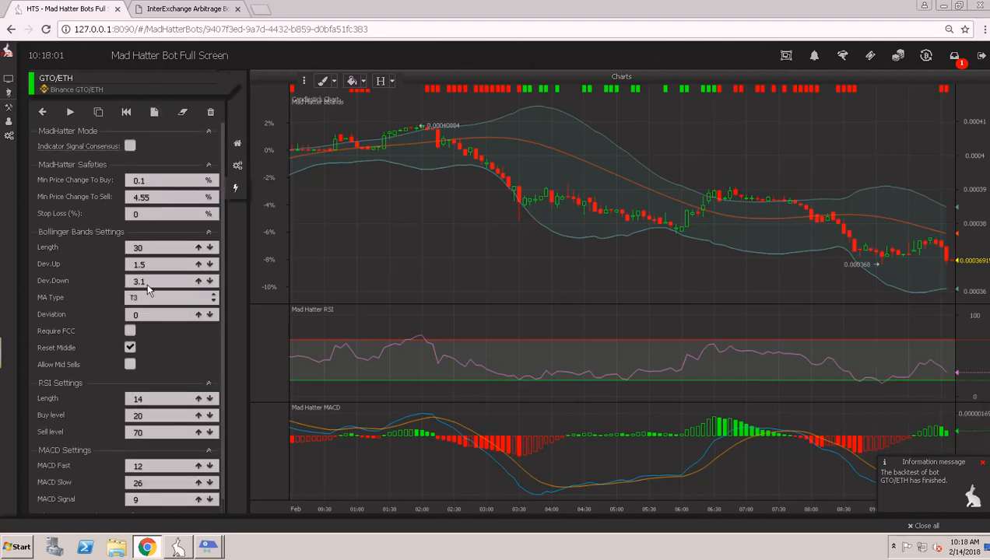
left_click(164, 297)
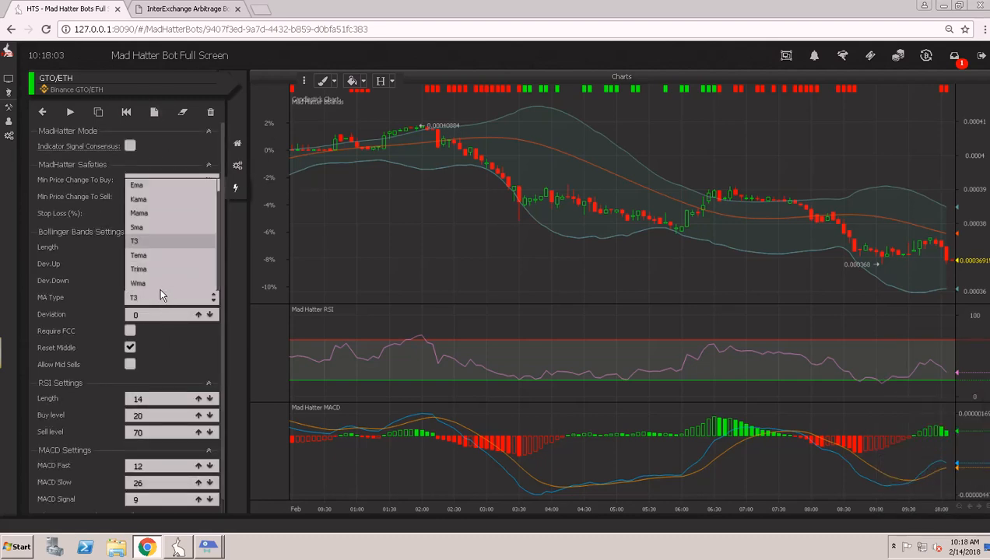
left_click(140, 213)
left_click(125, 112)
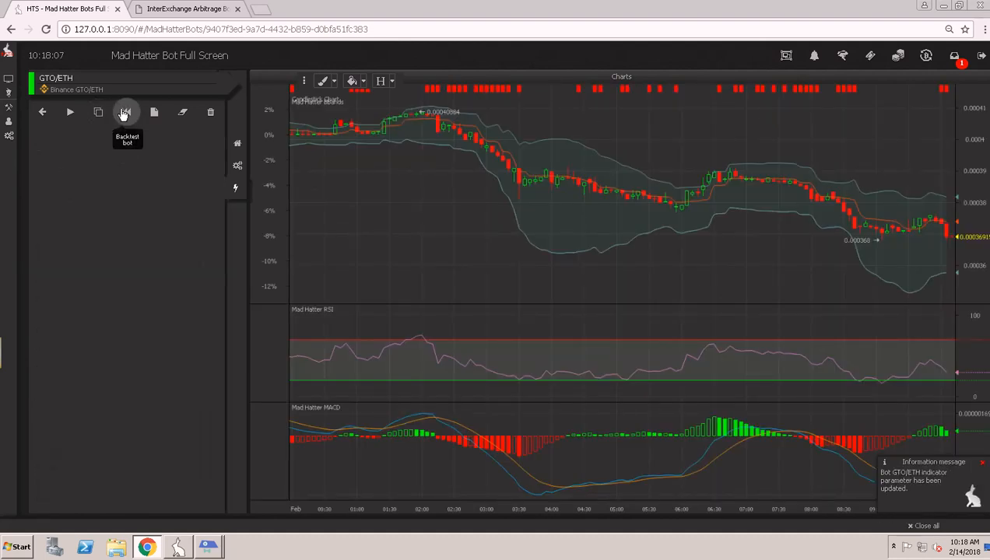
left_click(192, 178)
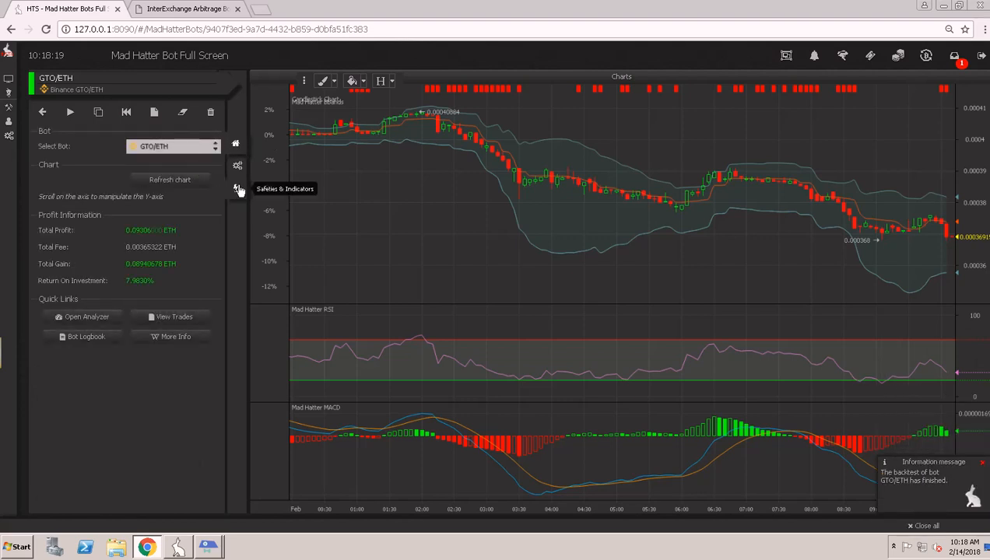
Try the Kama moving average type for the Bollinger Bands, run a 2-week backtest and check the profit information
left_click(236, 188)
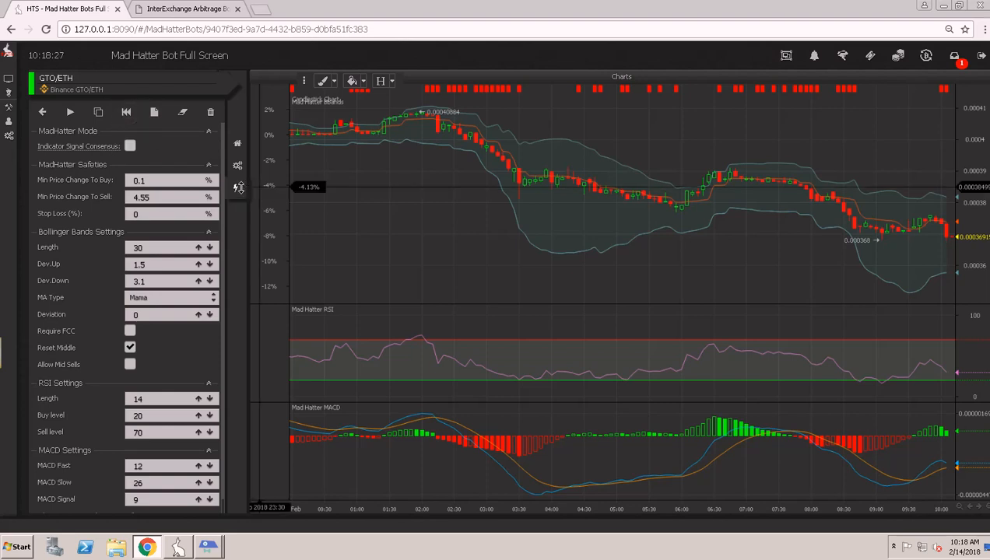
left_click(235, 196)
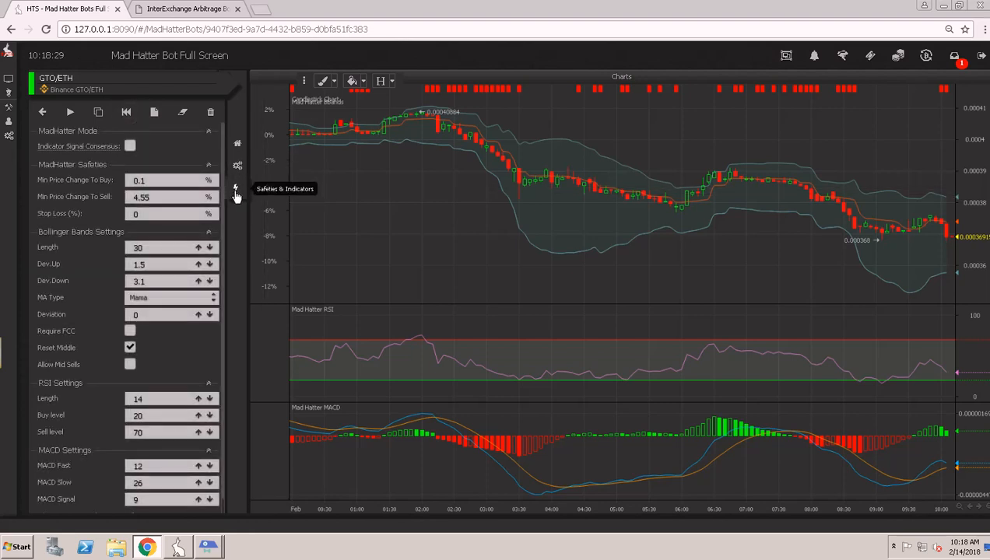
left_click(176, 295)
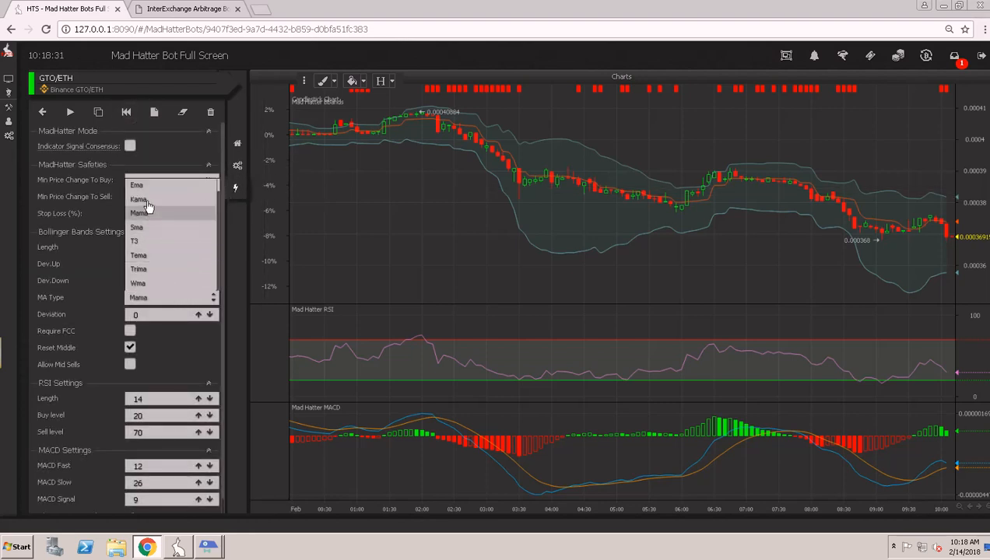
left_click(156, 255)
left_click(127, 114)
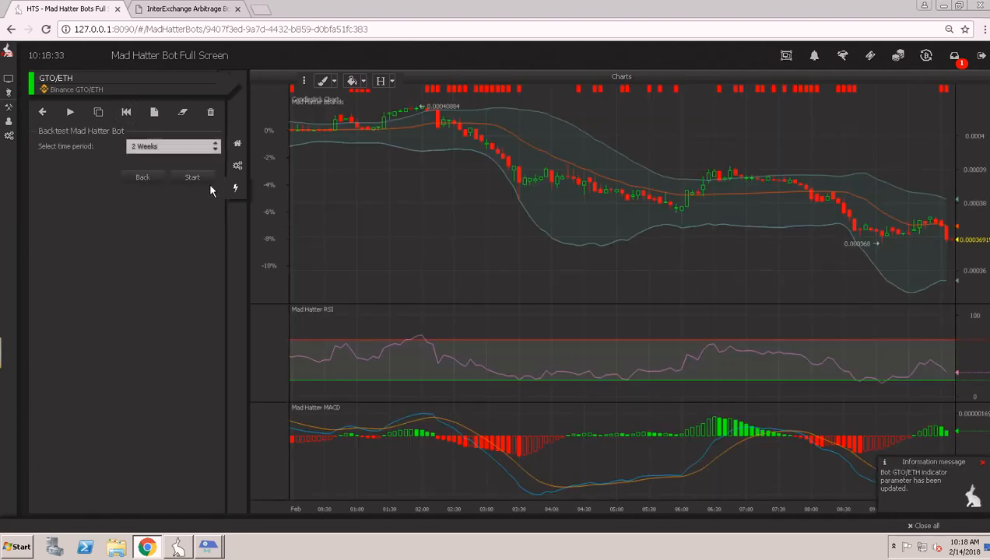
left_click(193, 178)
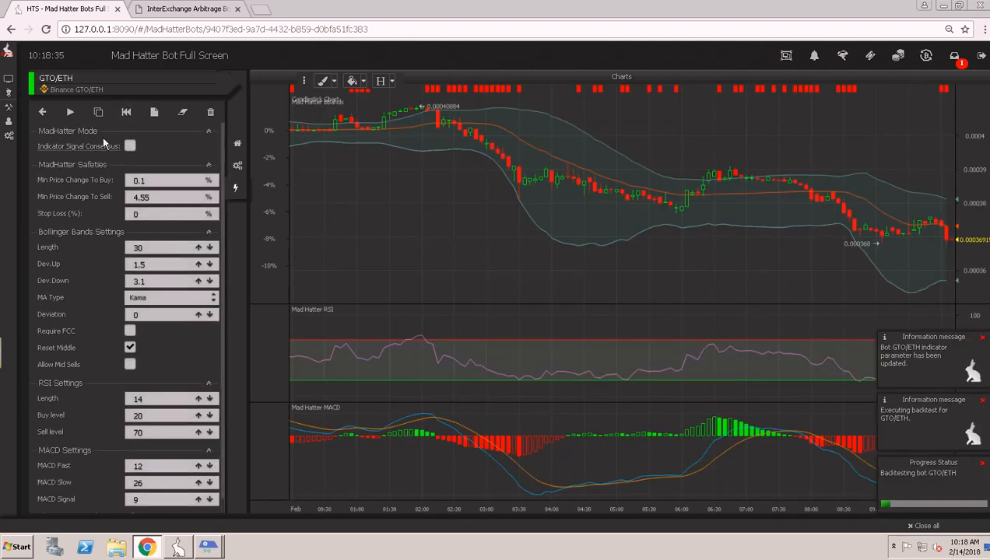
left_click(235, 143)
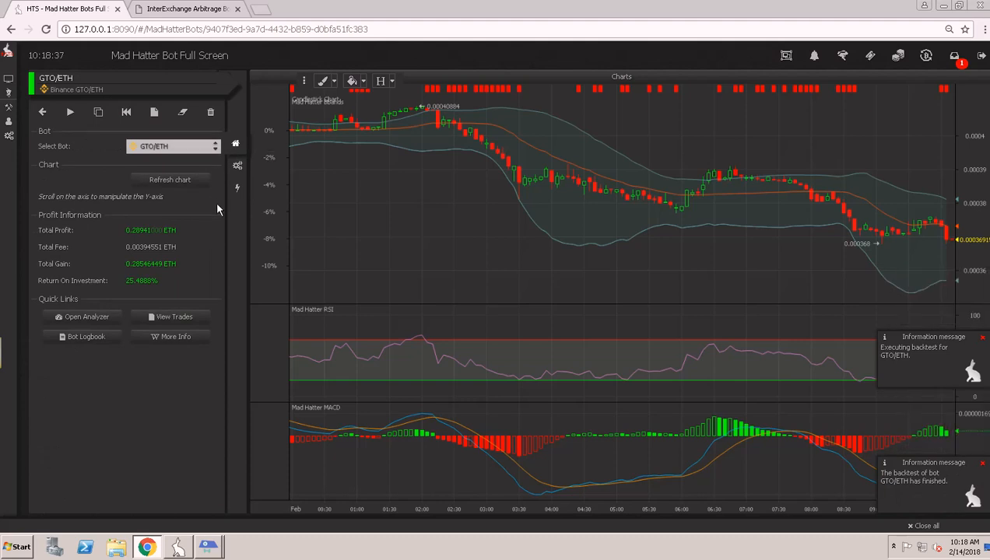
Try the Ema moving average type for the Bollinger Bands, run a 2-week backtest and check the profit information
left_click(237, 187)
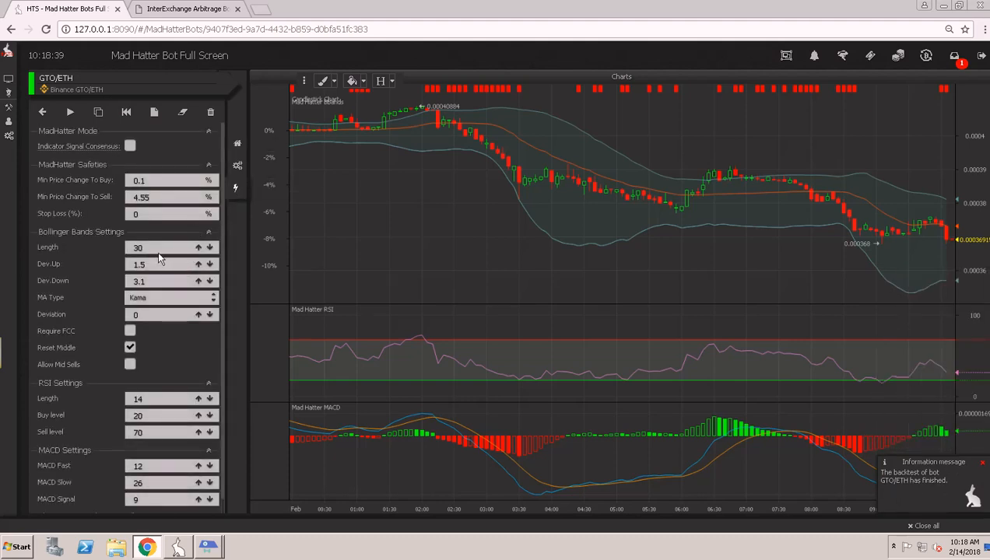
mouse_move(153, 282)
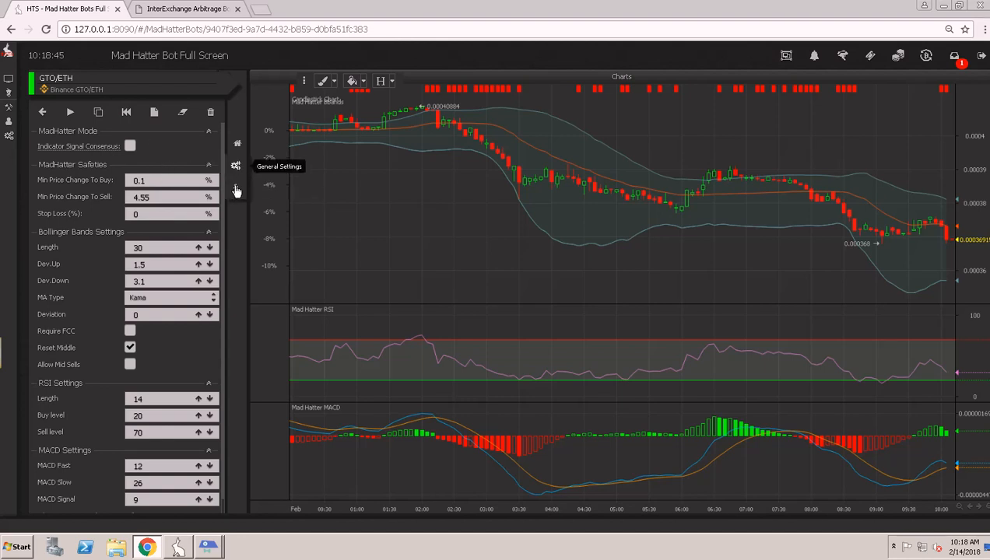
left_click(168, 297)
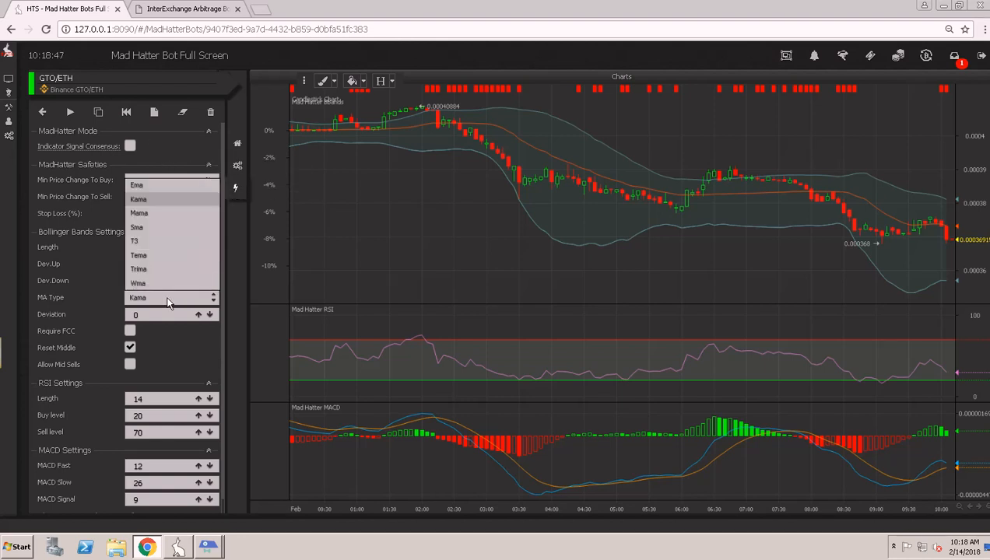
left_click(153, 194)
left_click(126, 111)
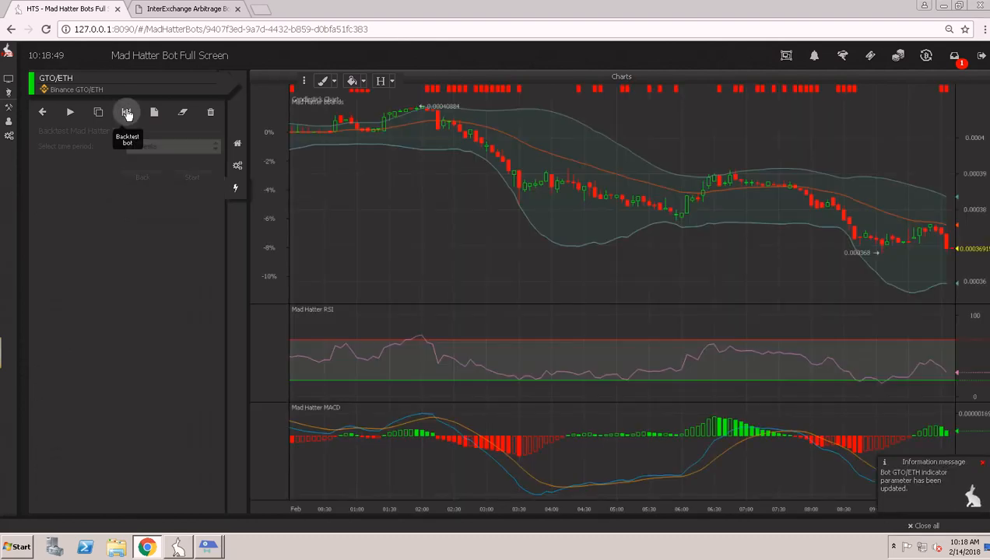
left_click(191, 178)
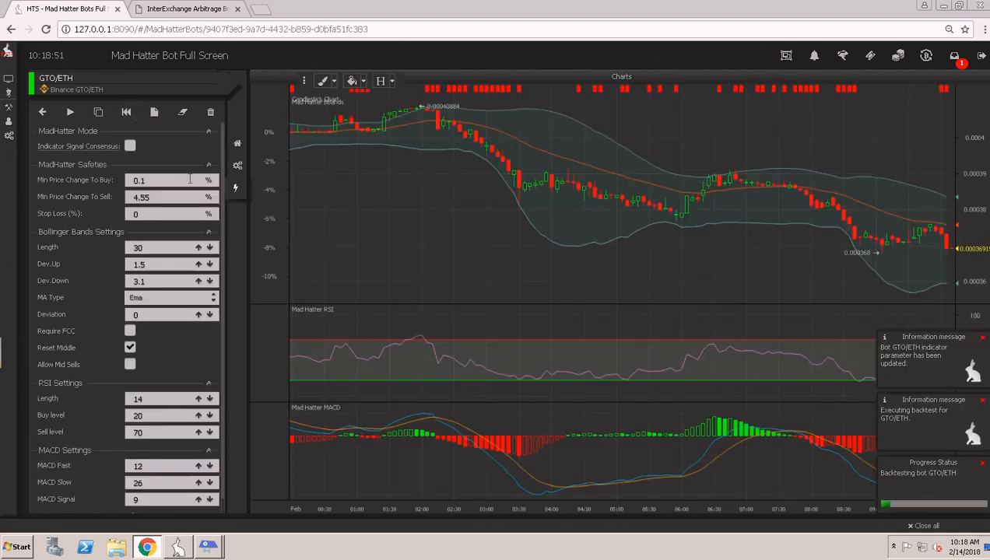
left_click(233, 148)
Set the Bollinger Bands moving average type to Dema, run a 2-week backtest and check the profit information
left_click(237, 188)
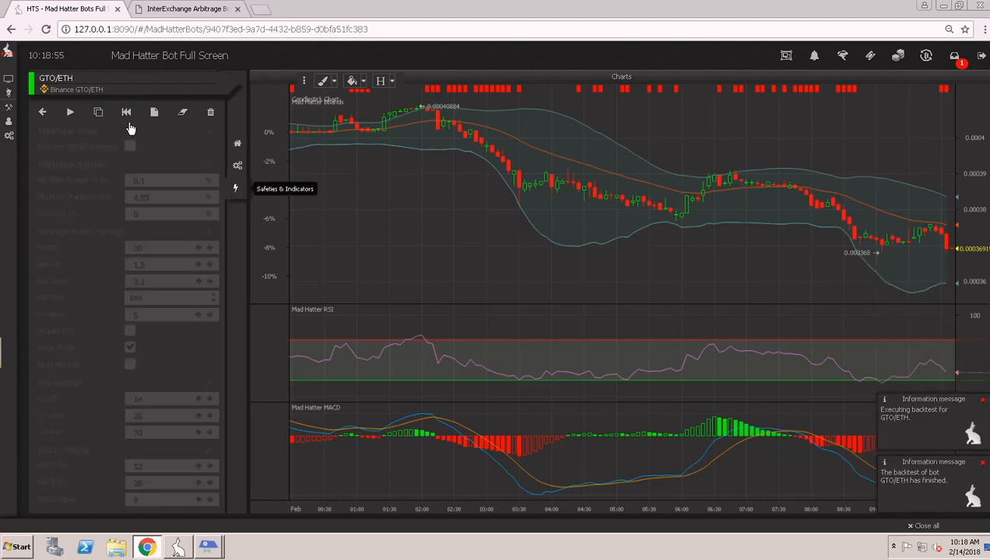
left_click(152, 299)
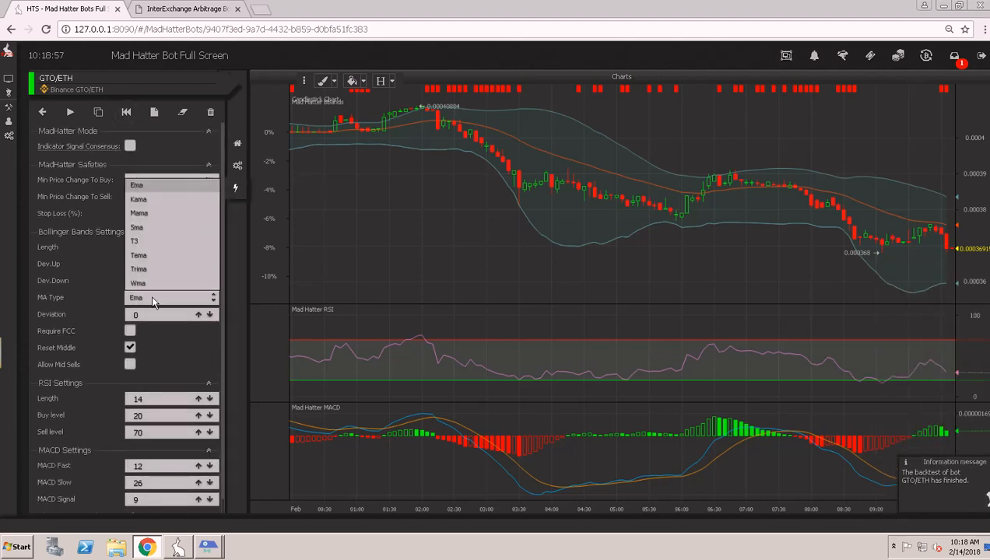
left_click(159, 193)
left_click(126, 111)
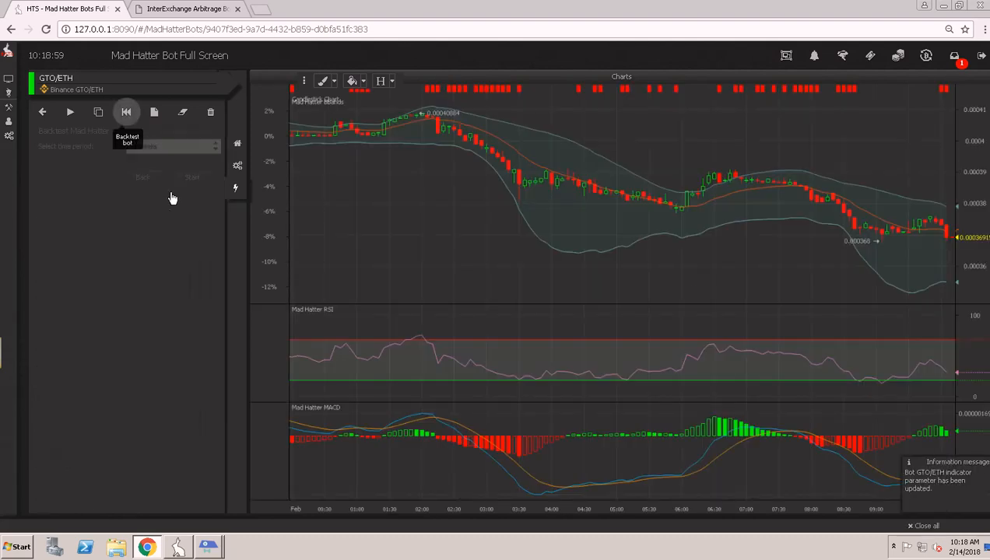
left_click(196, 178)
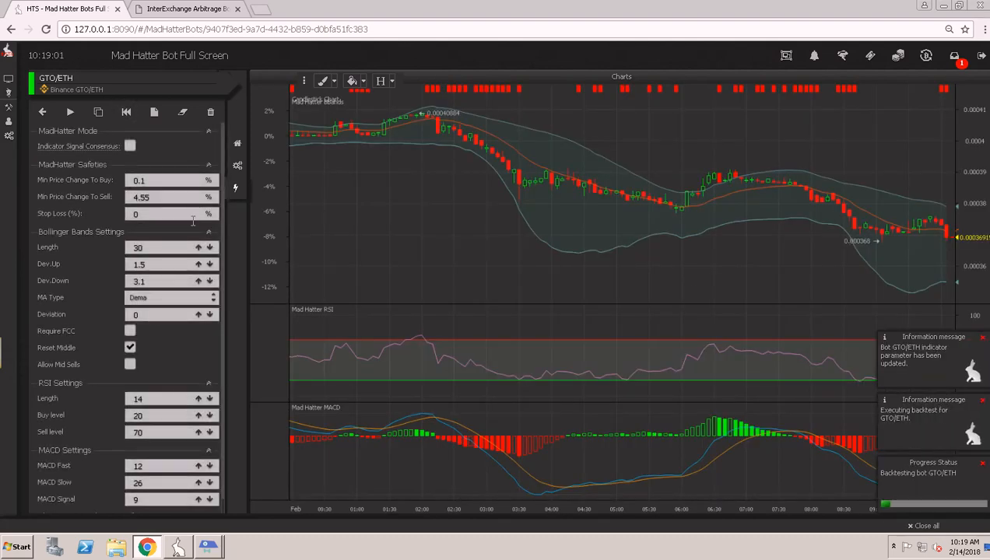
left_click(236, 144)
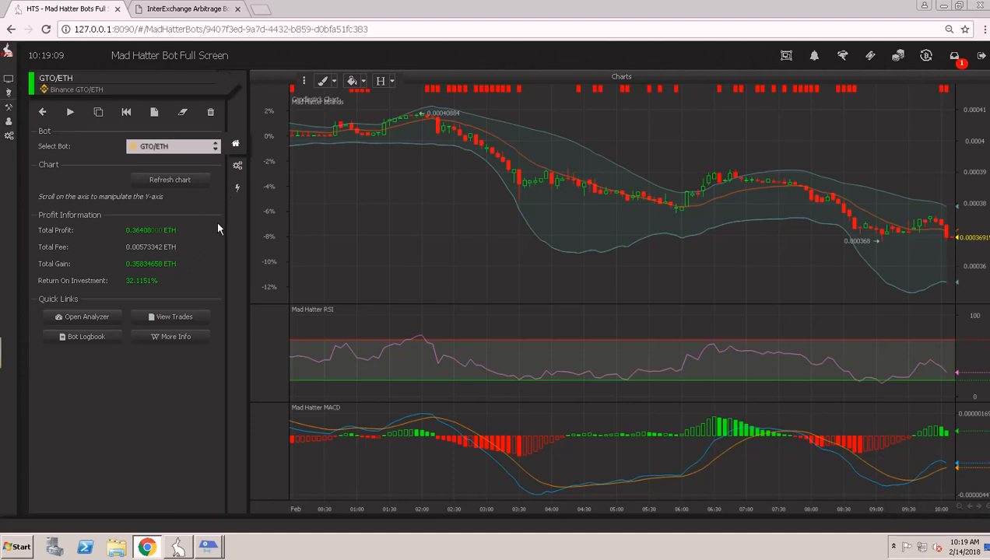
Open the performance analyzer for the GTO/ETH bot and examine its buy and sell orders around the 11 February price rise
left_click(98, 318)
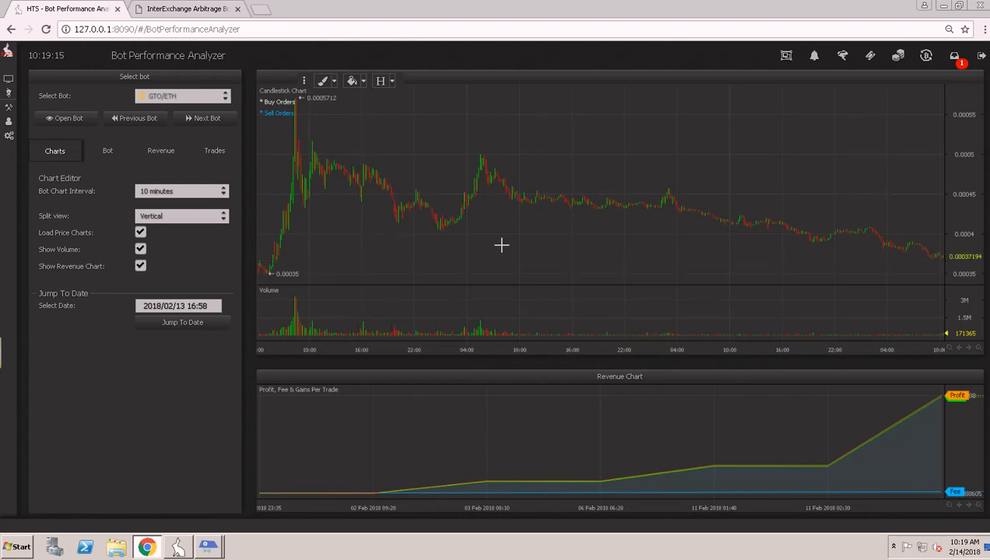
left_click_drag(501, 245, 413, 242)
left_click_drag(707, 256, 759, 255)
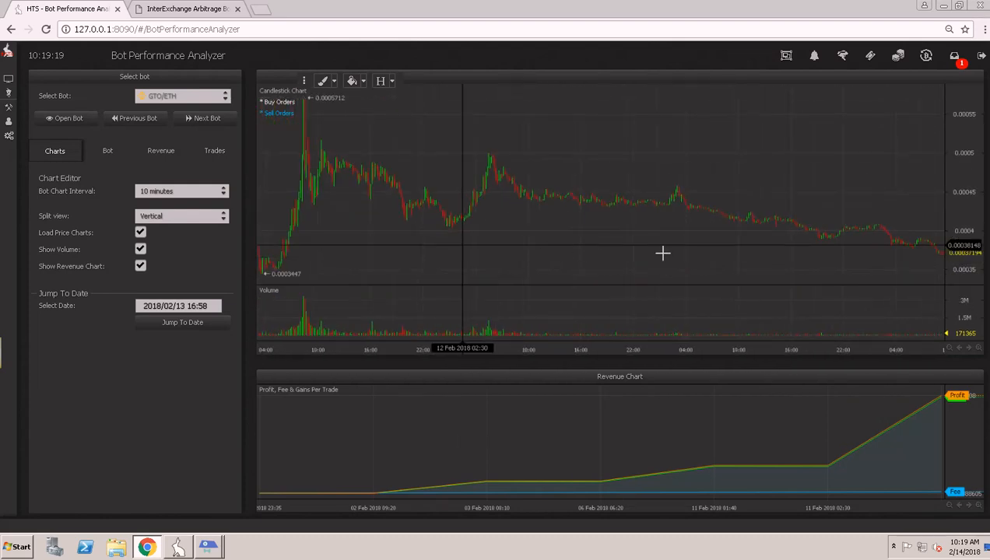
left_click_drag(462, 245, 662, 253)
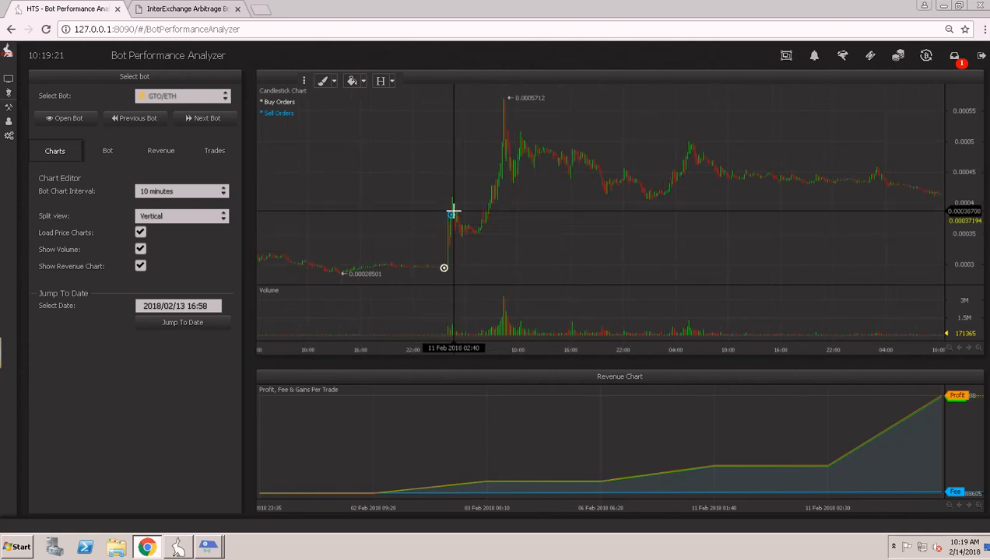
Examine the GTO/ETH buy and sell orders on the price chart going back from 11 February to late January
left_click_drag(577, 228, 581, 227)
left_click_drag(509, 228, 763, 248)
left_click_drag(526, 247, 861, 254)
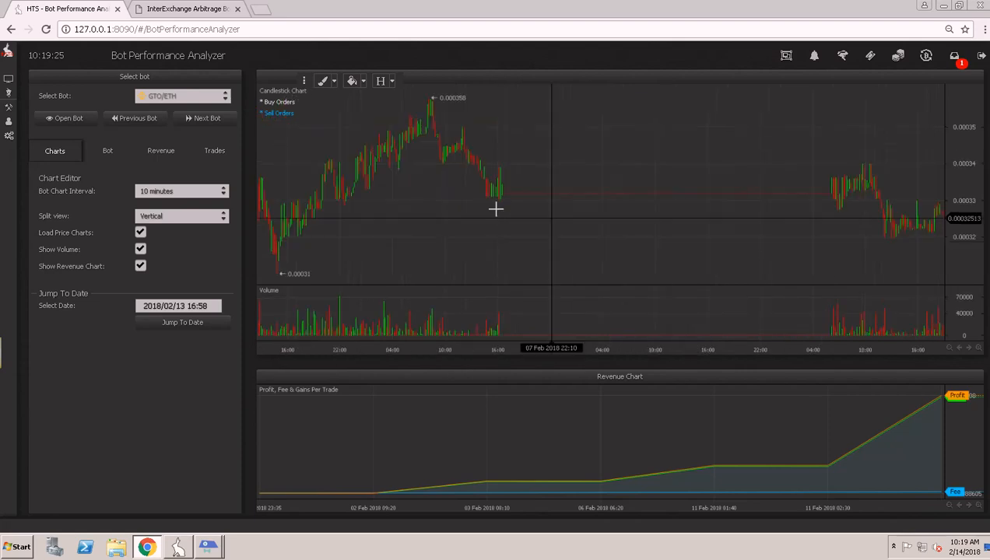
left_click_drag(456, 218, 663, 226)
left_click_drag(535, 223, 719, 228)
left_click_drag(451, 221, 753, 227)
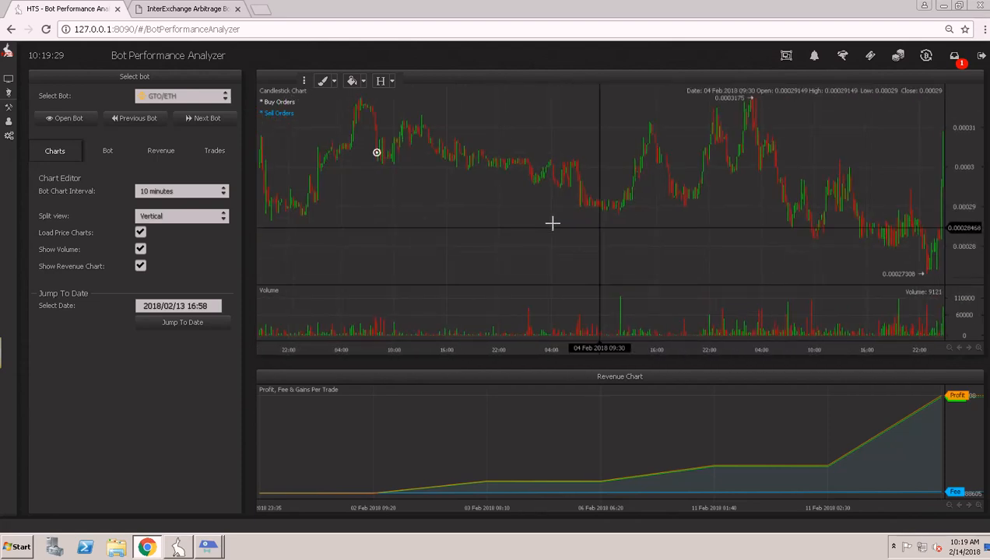
left_click_drag(644, 223, 623, 222)
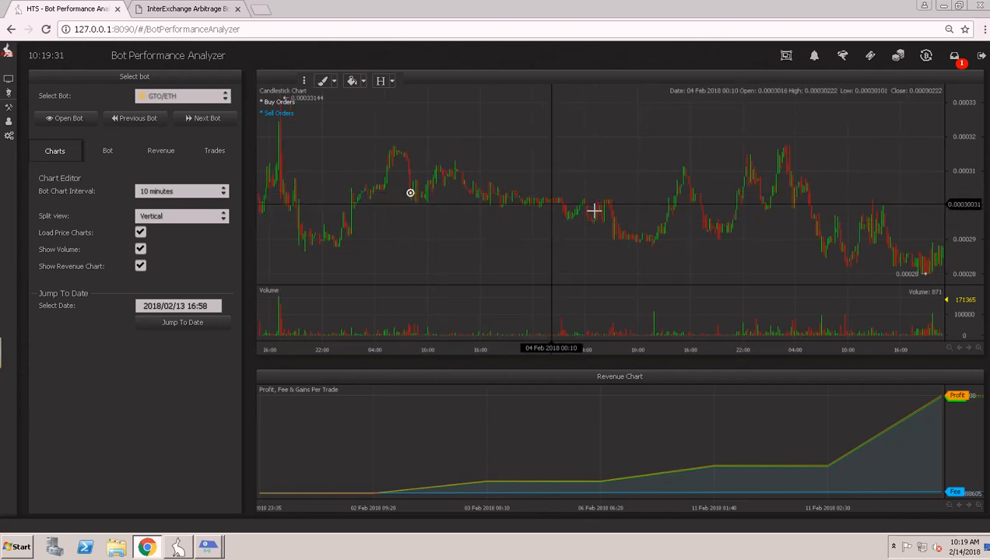
mouse_move(459, 210)
left_mouse_down()
mouse_move(521, 229)
mouse_move(728, 251)
left_mouse_up()
left_click_drag(527, 239, 806, 240)
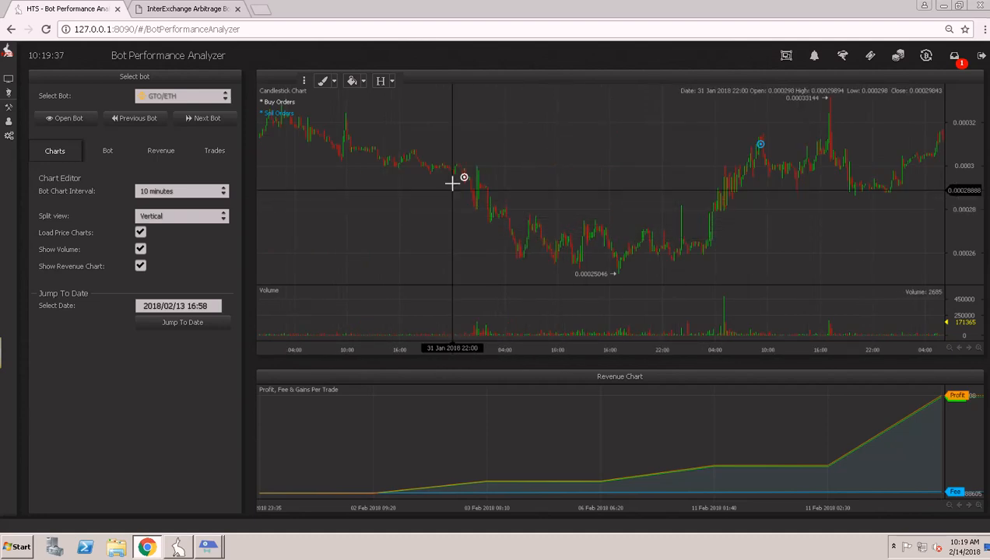
left_click_drag(513, 184, 731, 205)
left_click_drag(503, 199, 641, 201)
left_click_drag(521, 201, 701, 201)
left_click_drag(534, 201, 707, 200)
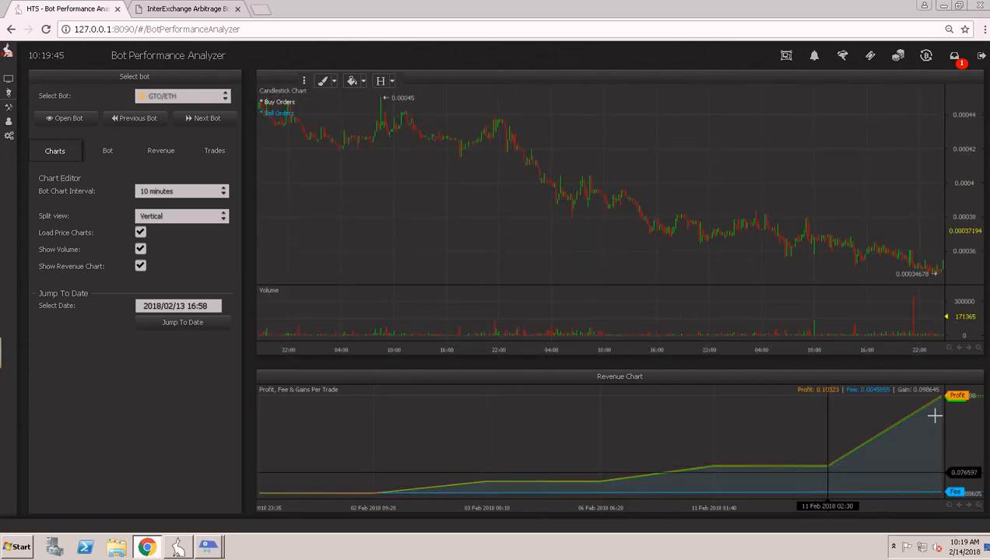
Follow the GTO/ETH price chart forward from 28 January to the orders at the 11 February price rise
left_click_drag(640, 265, 400, 217)
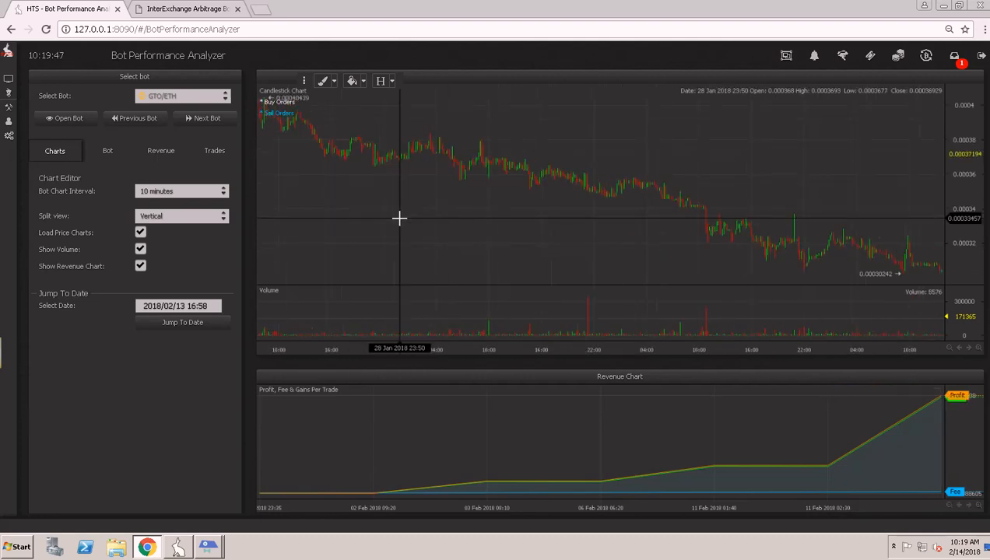
left_click_drag(648, 232, 309, 194)
left_click_drag(714, 221, 397, 207)
left_click_drag(801, 231, 498, 236)
left_click_drag(766, 236, 444, 222)
left_click_drag(895, 238, 585, 231)
left_click_drag(911, 223, 616, 217)
left_click_drag(783, 231, 588, 228)
left_click_drag(926, 234, 730, 238)
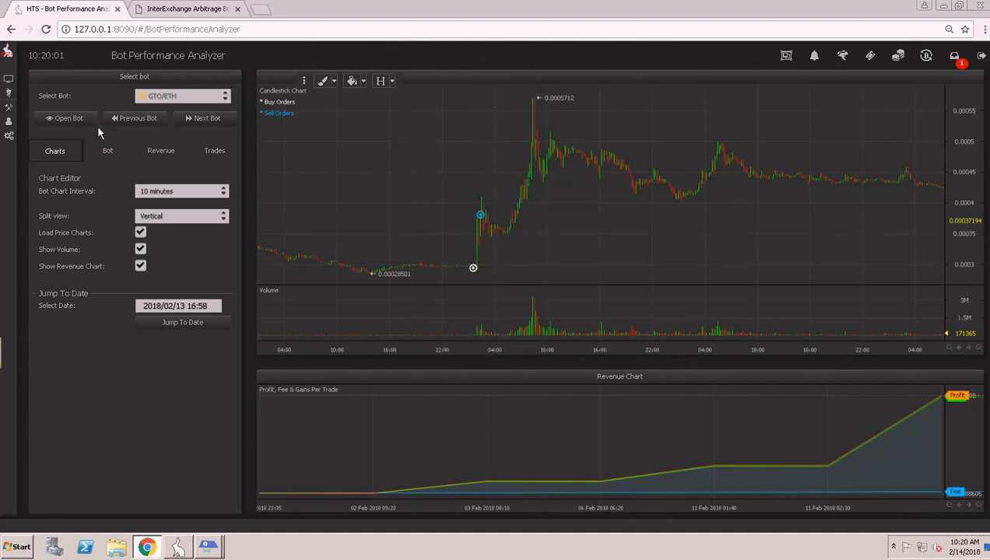
Open the GTO/ETH bot's settings and set the Bollinger Bands length to 20, Dev.Up 2, Dev.Down 2 and MA type Sma
left_click(73, 123)
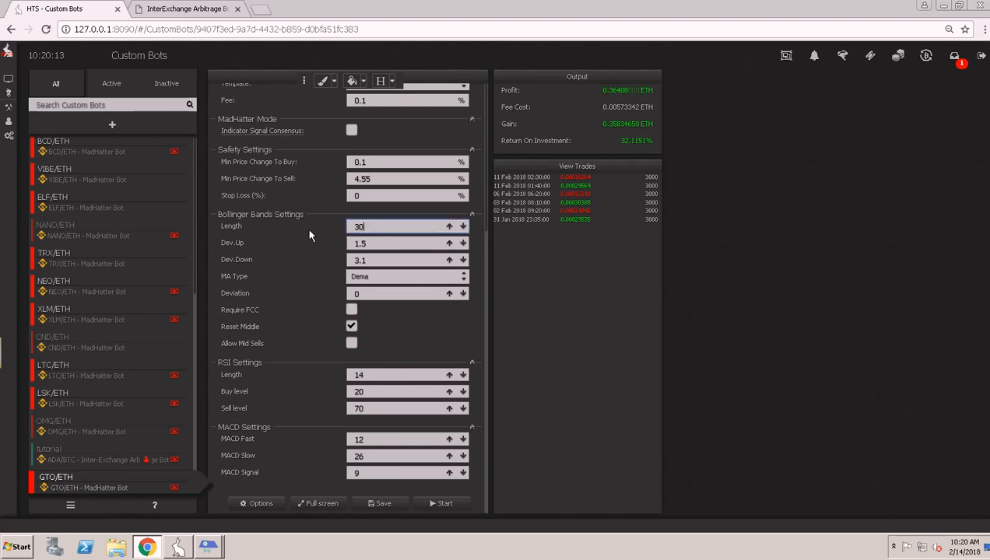
type("20")
key("Tab")
type("2")
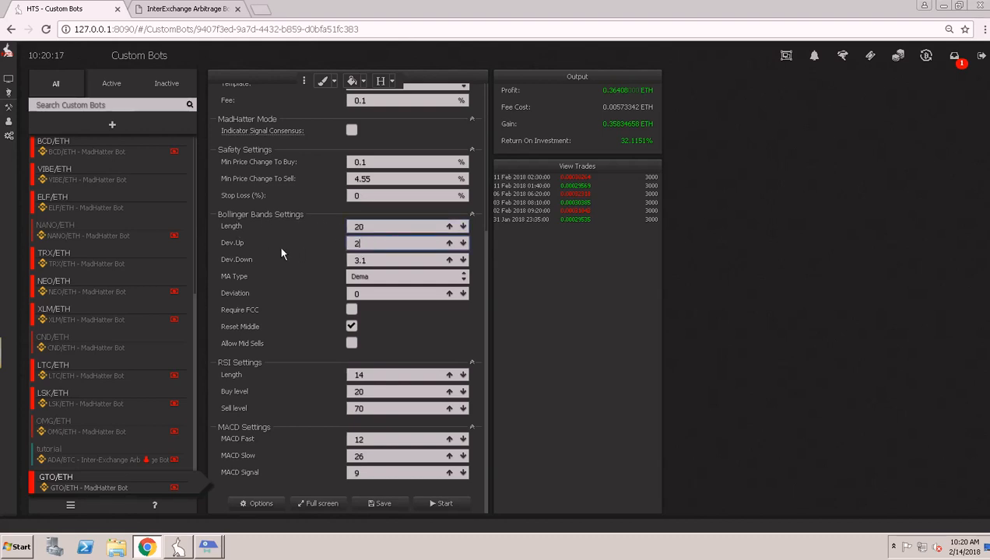
left_click(375, 262)
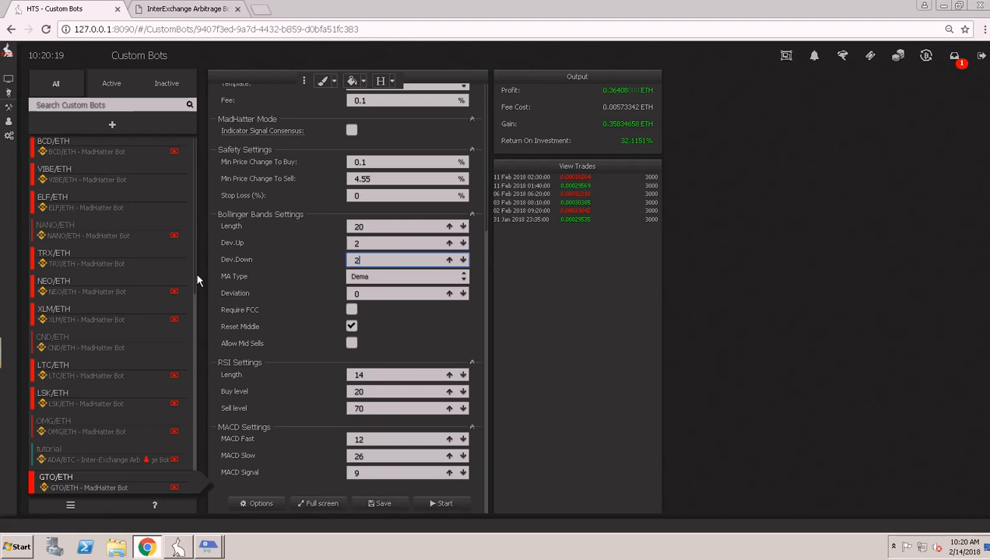
left_click(170, 289)
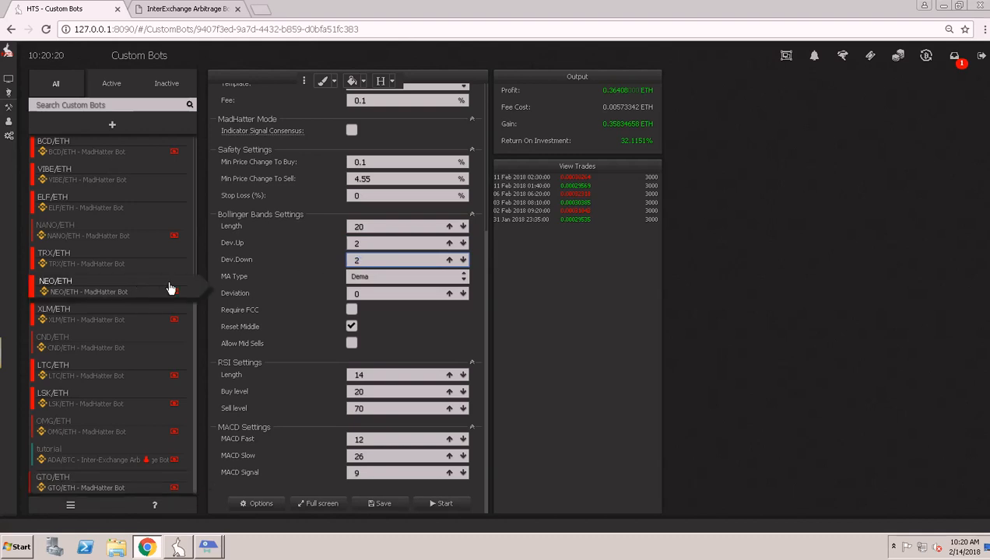
left_click(385, 278)
left_click(368, 221)
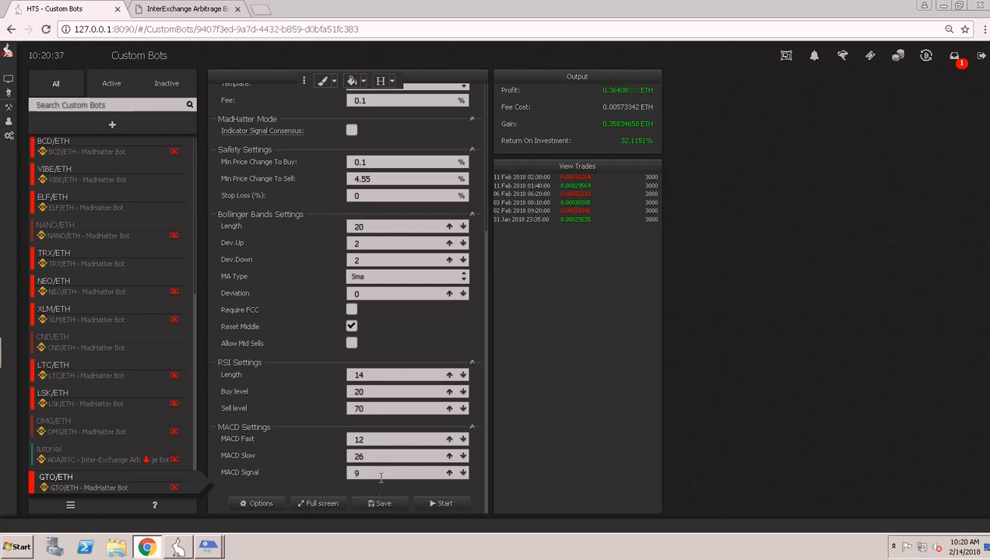
Save the GTO/ETH bot and run the 2-week backtest twice with the Sma settings
left_click(378, 505)
left_click(257, 503)
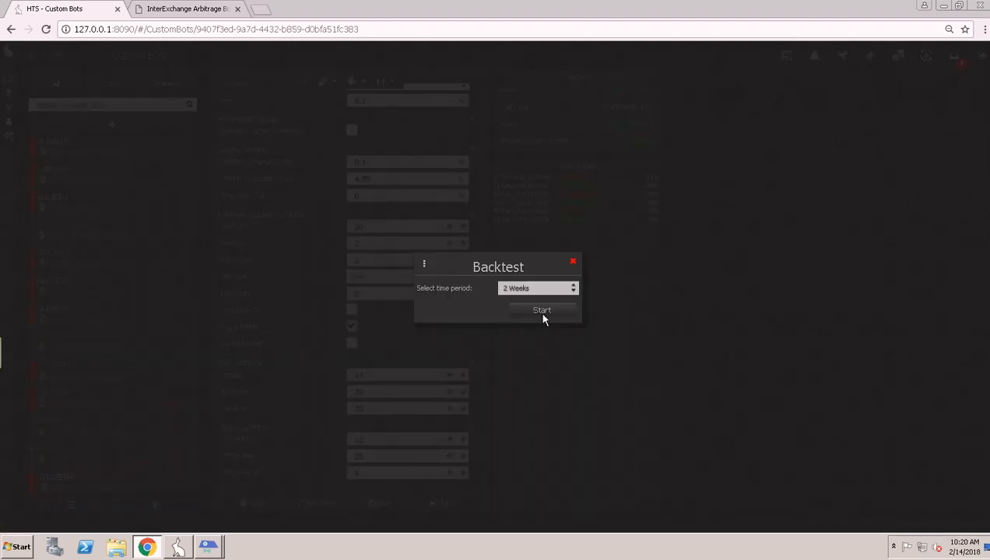
left_click(547, 309)
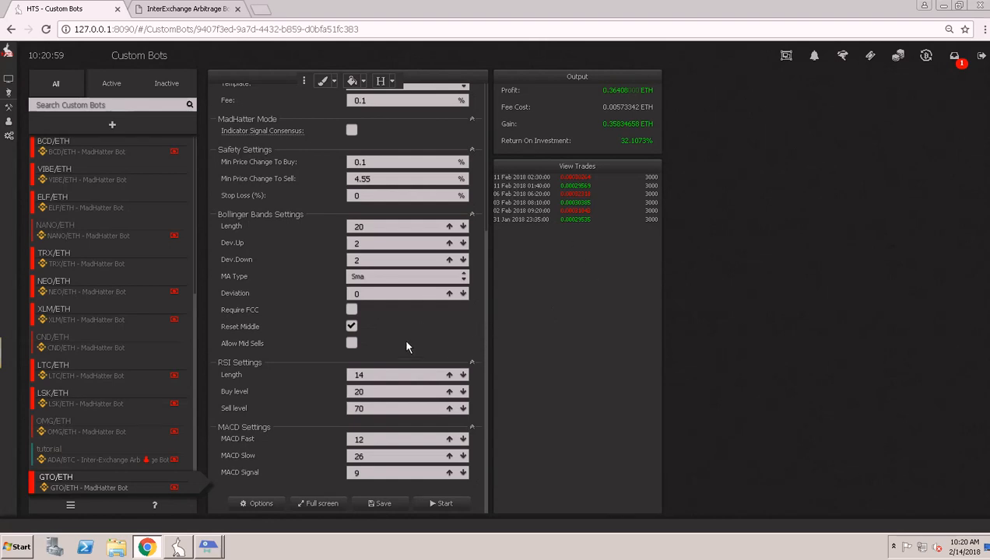
left_click(257, 504)
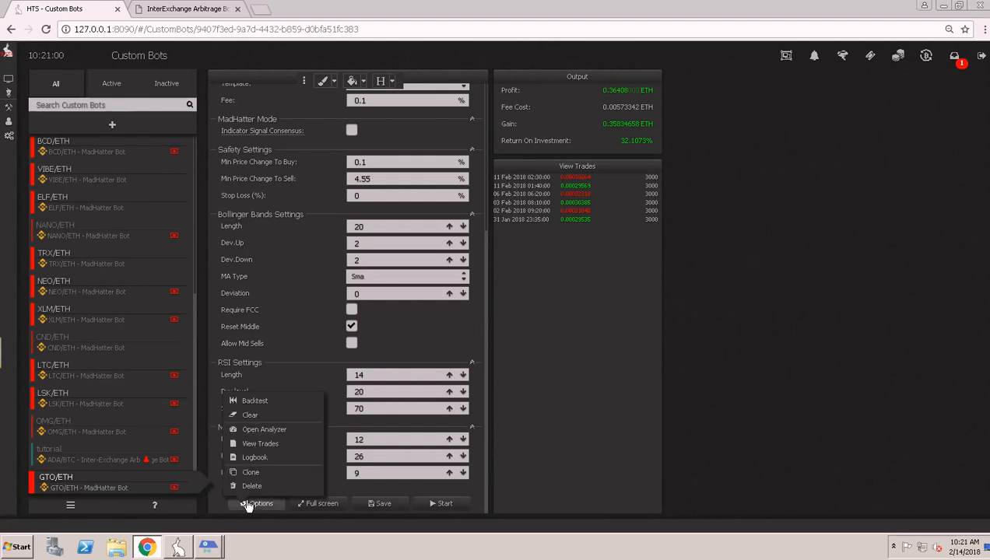
left_click(256, 400)
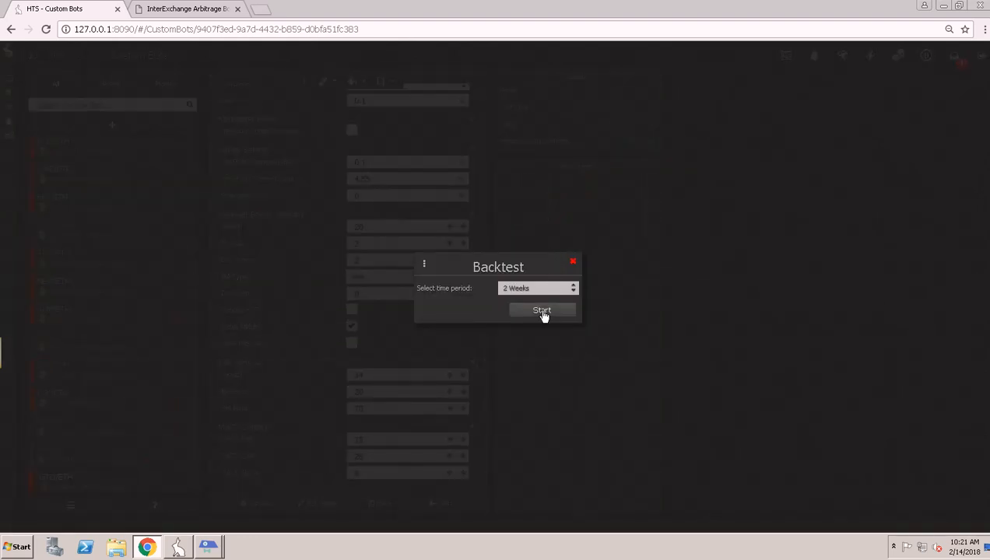
left_click(534, 314)
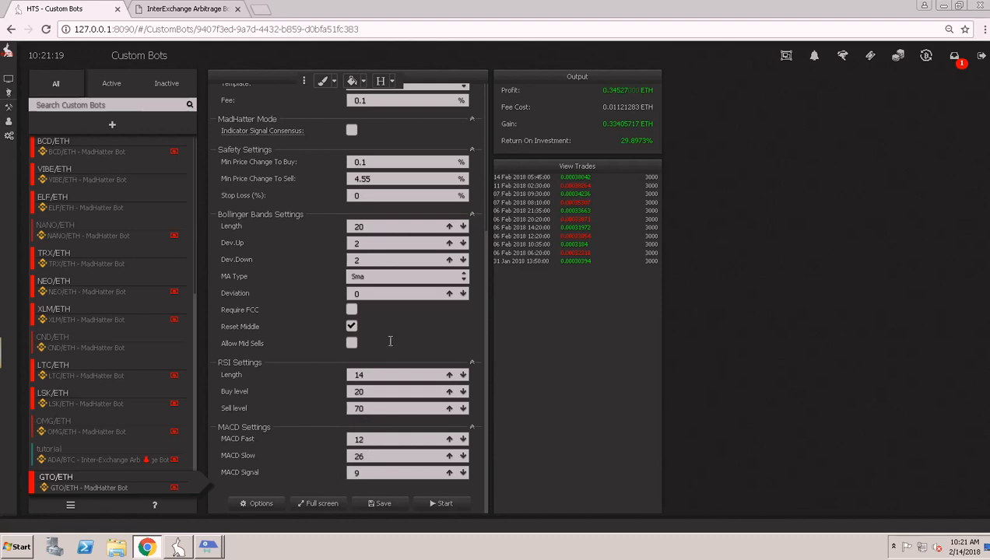
Try the Wma moving average type for the Bollinger Bands, save the bot and run a 2-week backtest
left_click(391, 278)
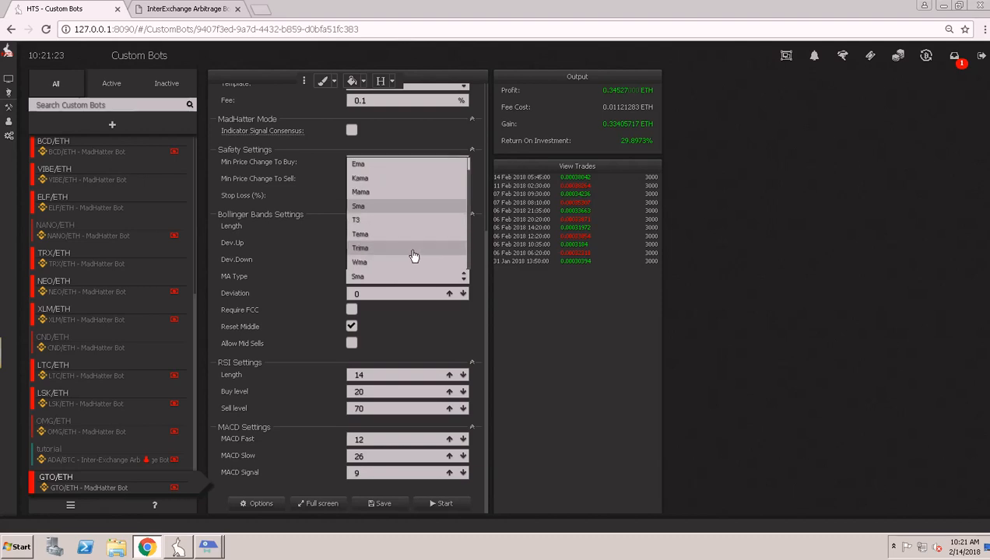
left_click(363, 263)
left_click(380, 505)
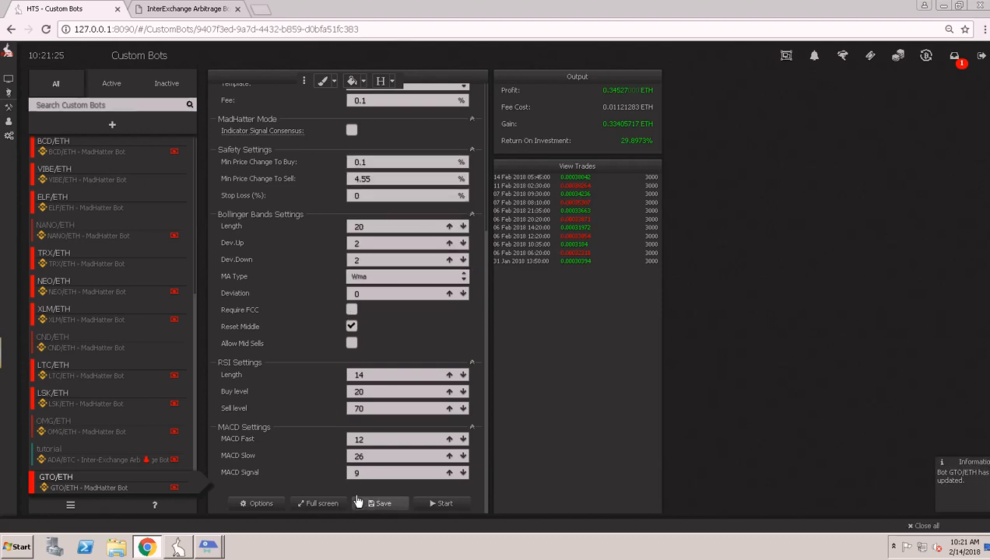
left_click(257, 502)
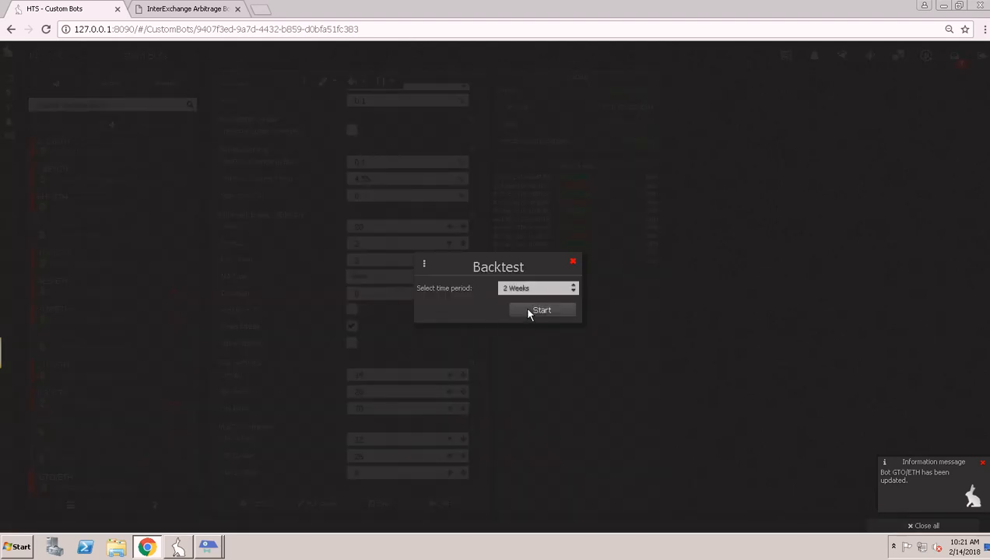
left_click(525, 309)
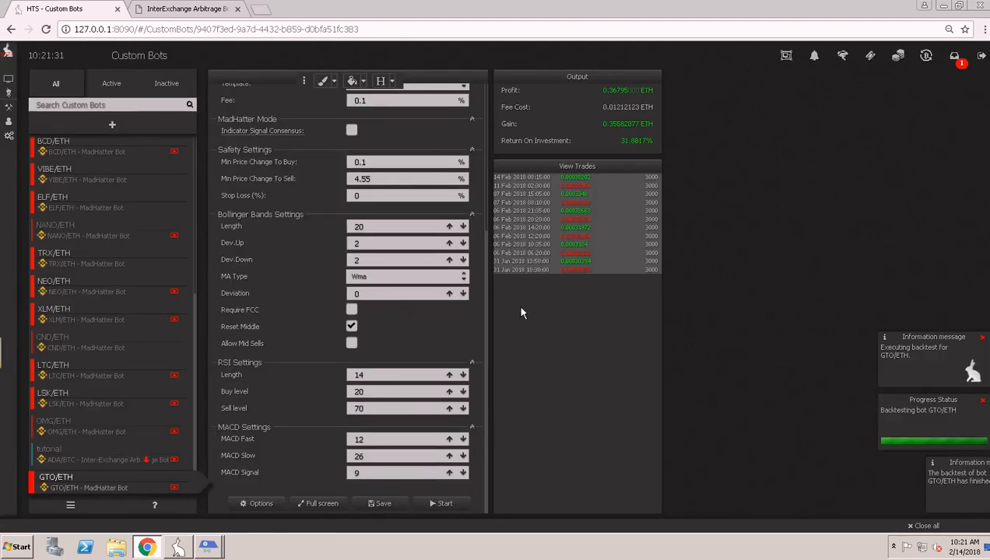
mouse_move(3, 346)
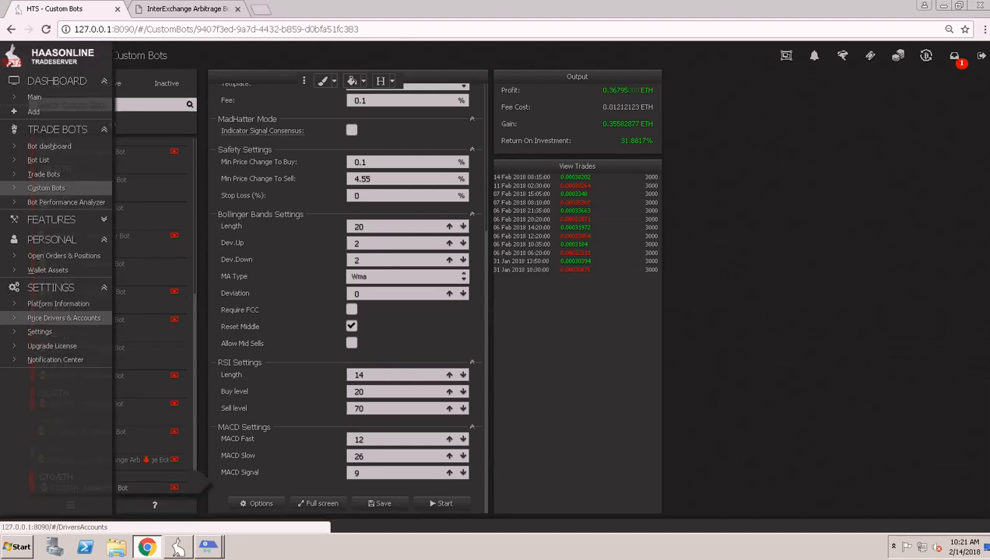
key("Escape")
Try the Trima moving average type for the Bollinger Bands, save the bot and run a 2-week backtest
left_click(397, 276)
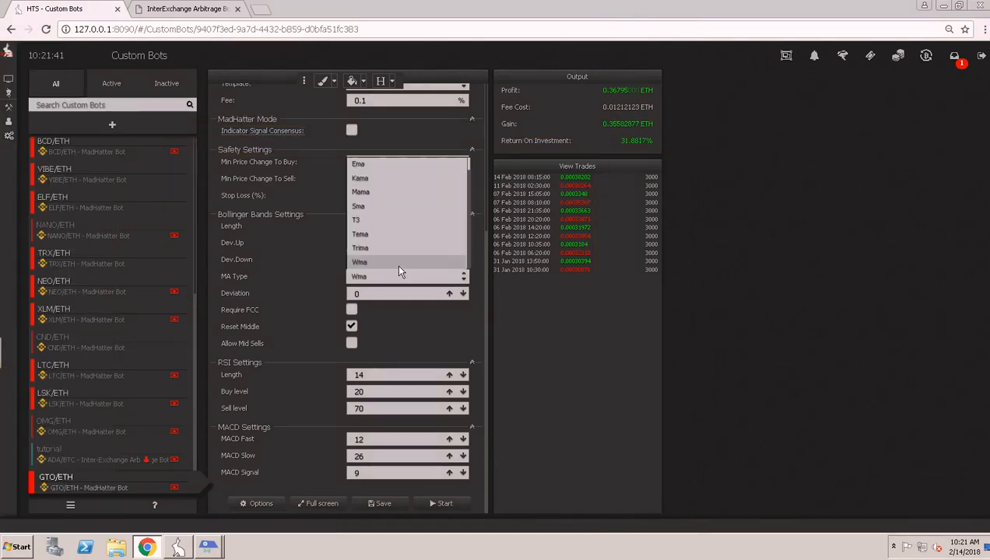
left_click(383, 250)
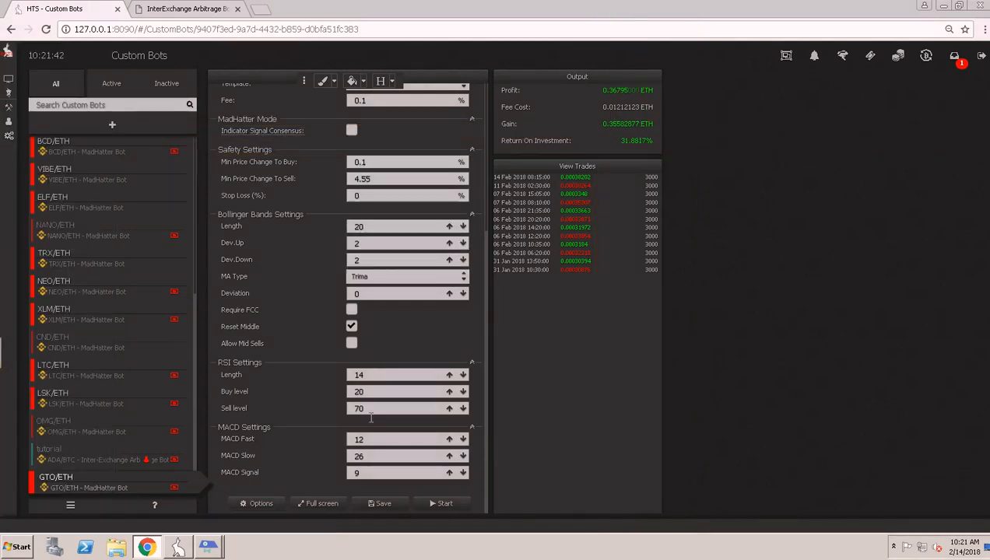
left_click(380, 503)
left_click(258, 503)
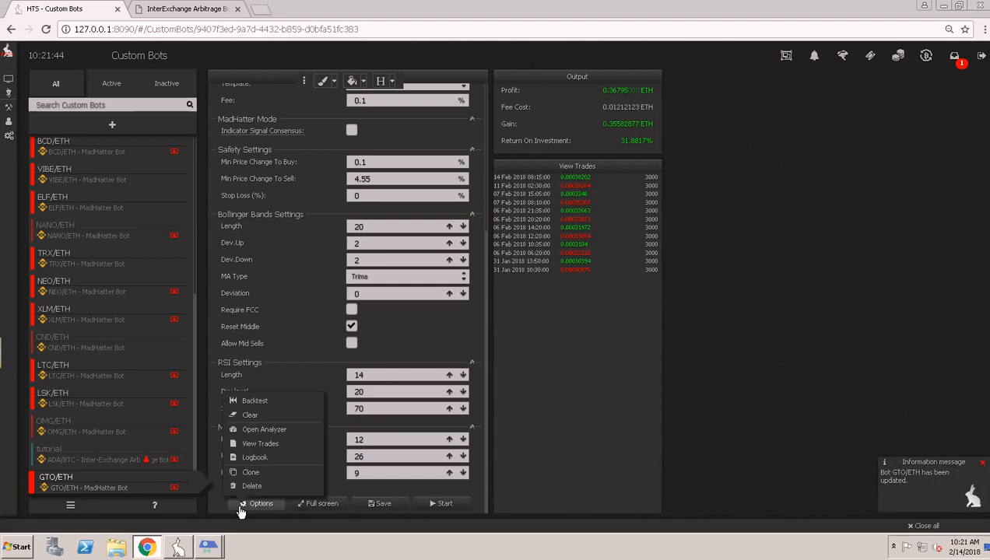
left_click(305, 399)
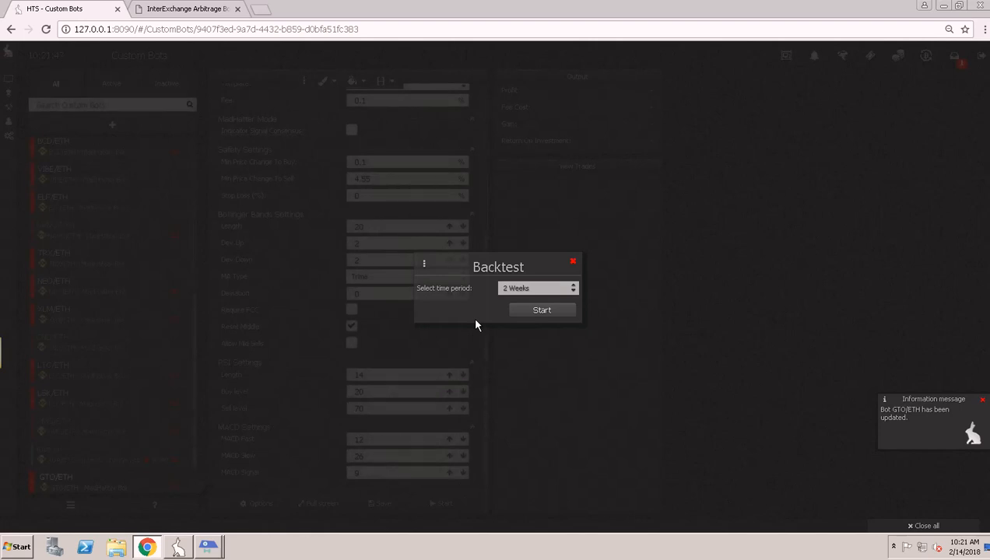
key("Return")
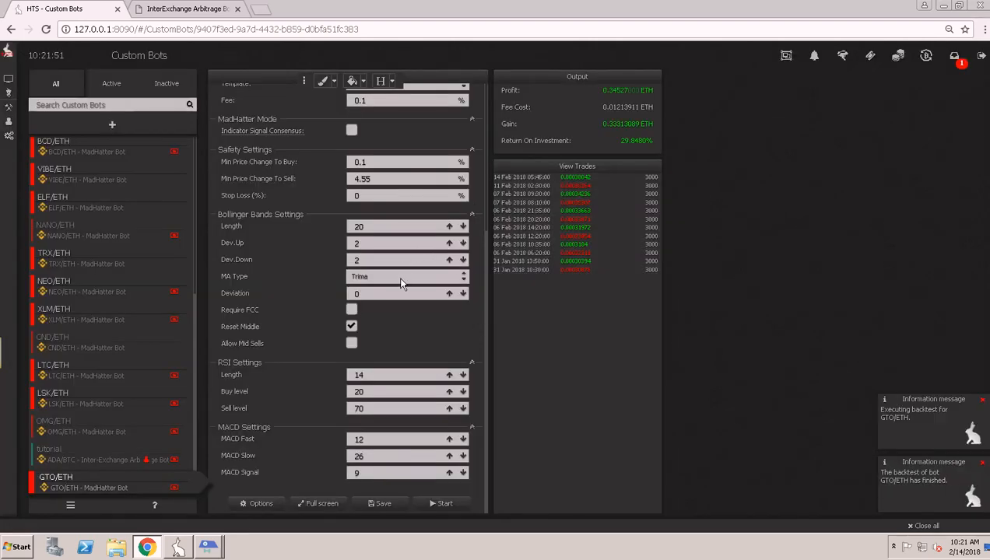
Try the Tema moving average type for the Bollinger Bands, save the bot and run a 2-week backtest
left_click(399, 277)
left_click(377, 240)
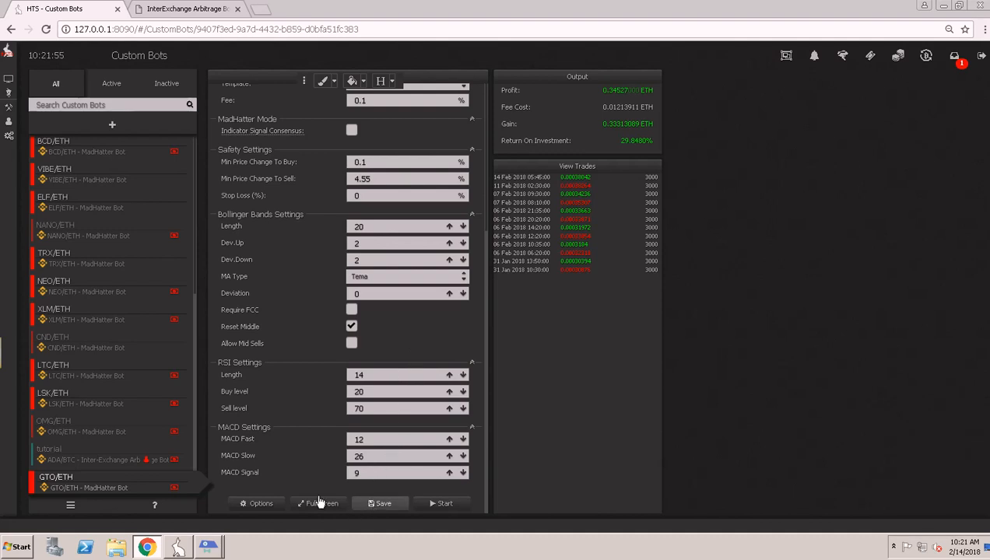
left_click(257, 504)
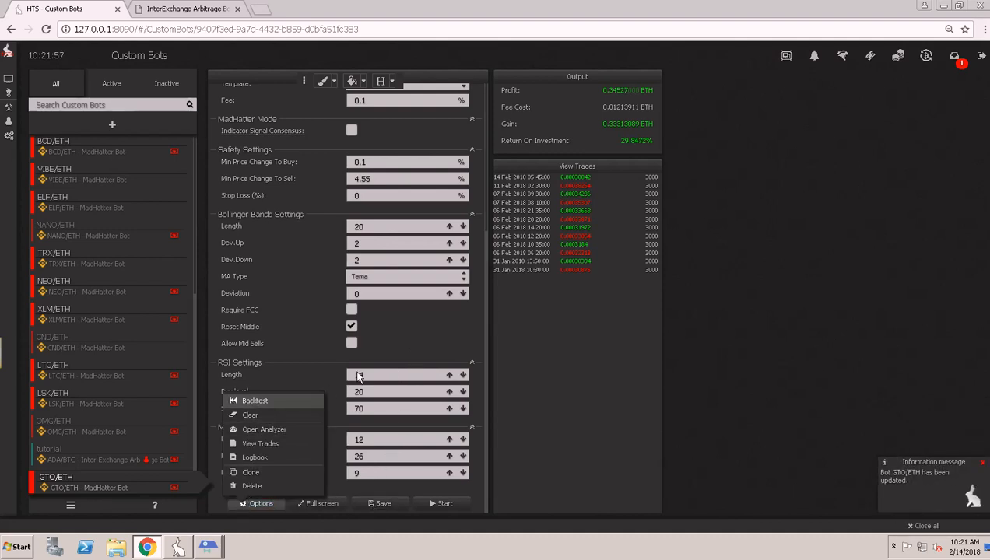
left_click(255, 401)
left_click(556, 311)
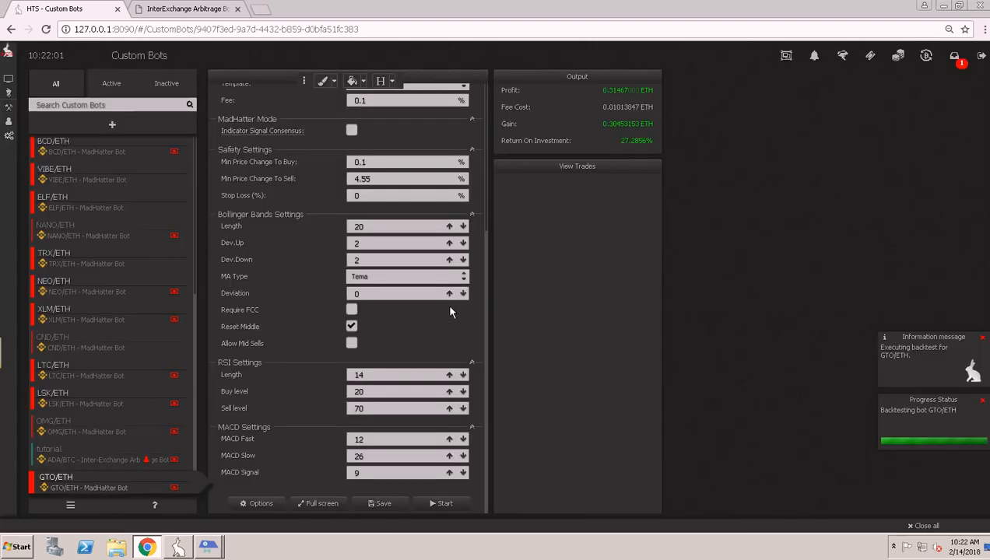
Set the Bollinger Bands moving average type to T3, save the bot, run a 2-week backtest and check the output
left_click(421, 276)
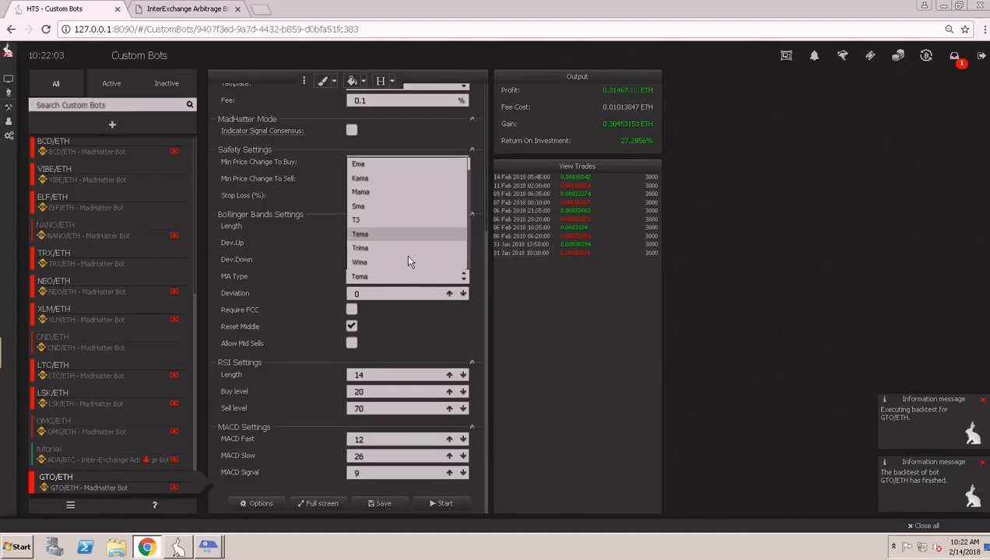
left_click(373, 505)
left_click(256, 503)
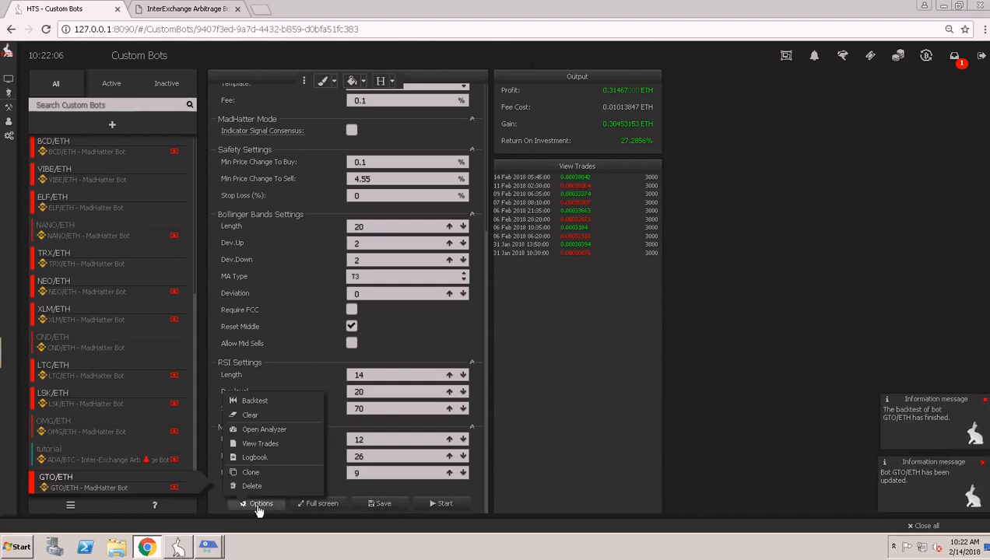
left_click(273, 401)
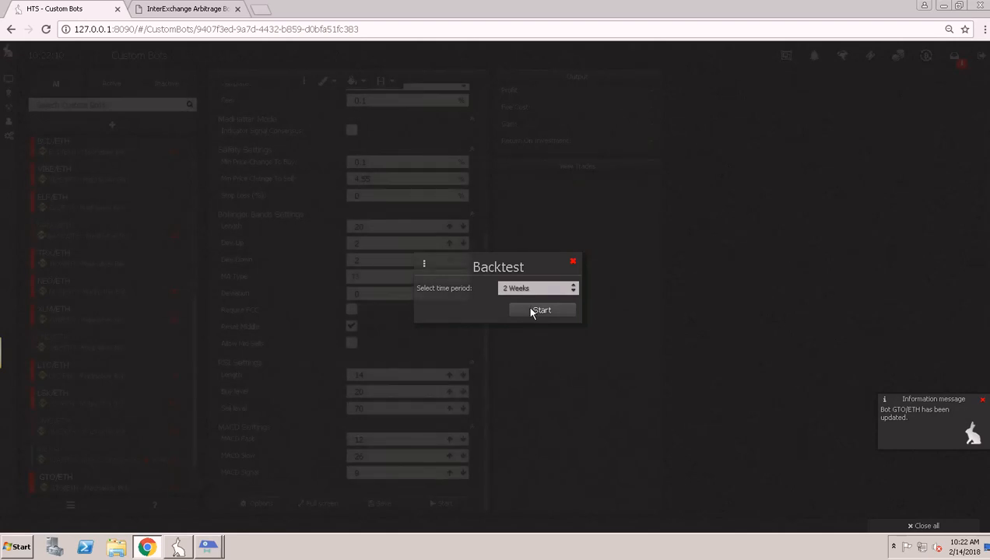
left_click(531, 313)
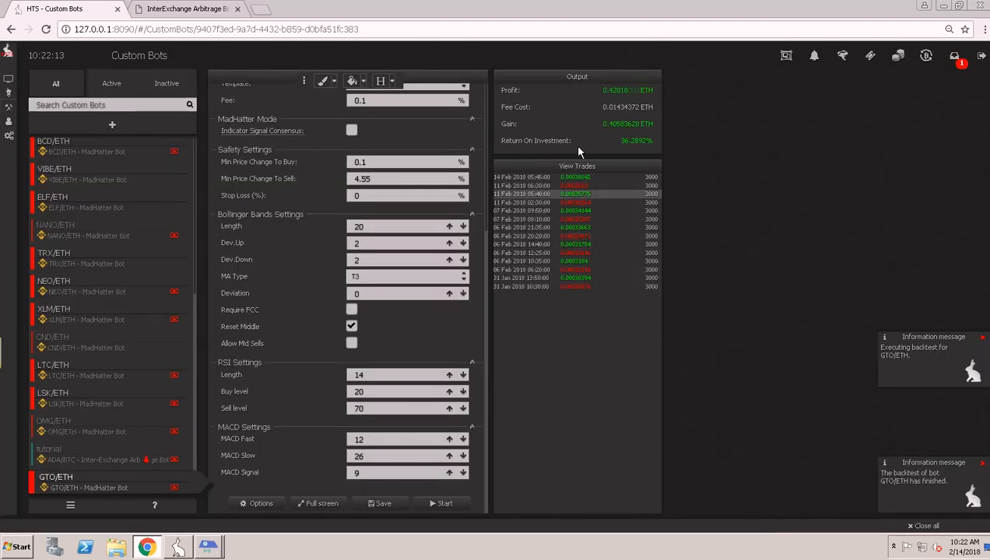
mouse_move(14, 294)
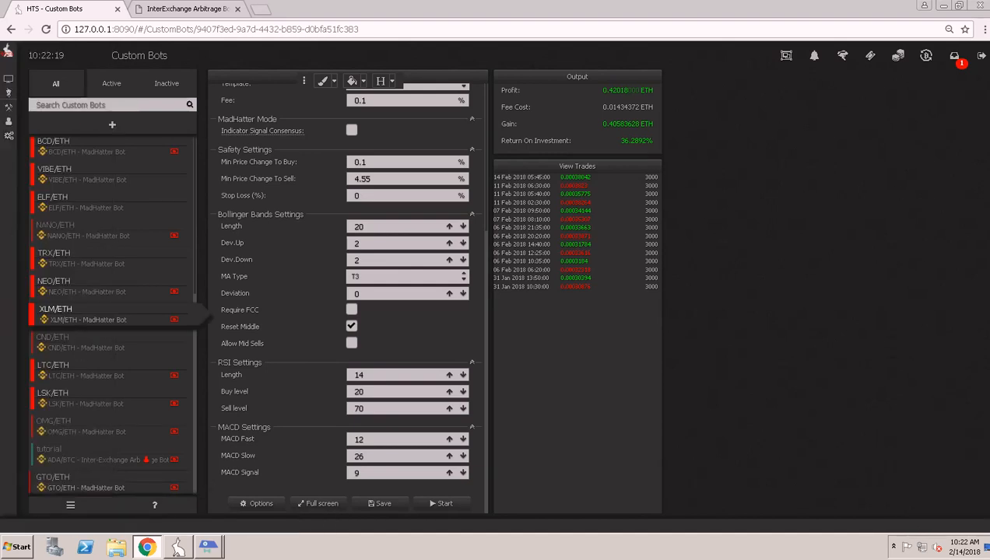
Capture a screenshot of the bot's settings, backtest output and trades, and move the capture window off to the side for comparison
key("Print")
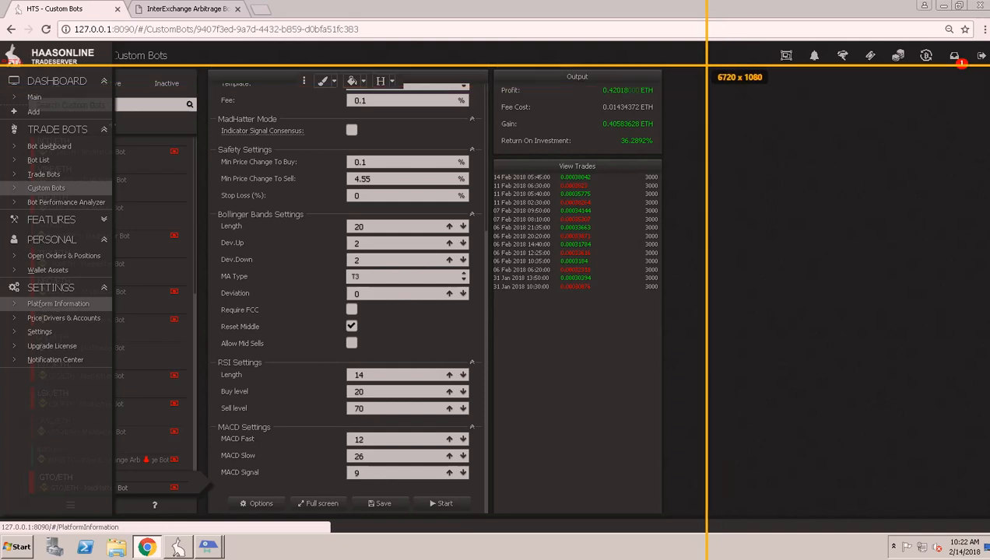
mouse_move(688, 61)
left_mouse_down()
mouse_move(372, 406)
mouse_move(349, 452)
mouse_move(242, 529)
mouse_move(200, 529)
mouse_move(200, 514)
left_mouse_up()
left_click(329, 400)
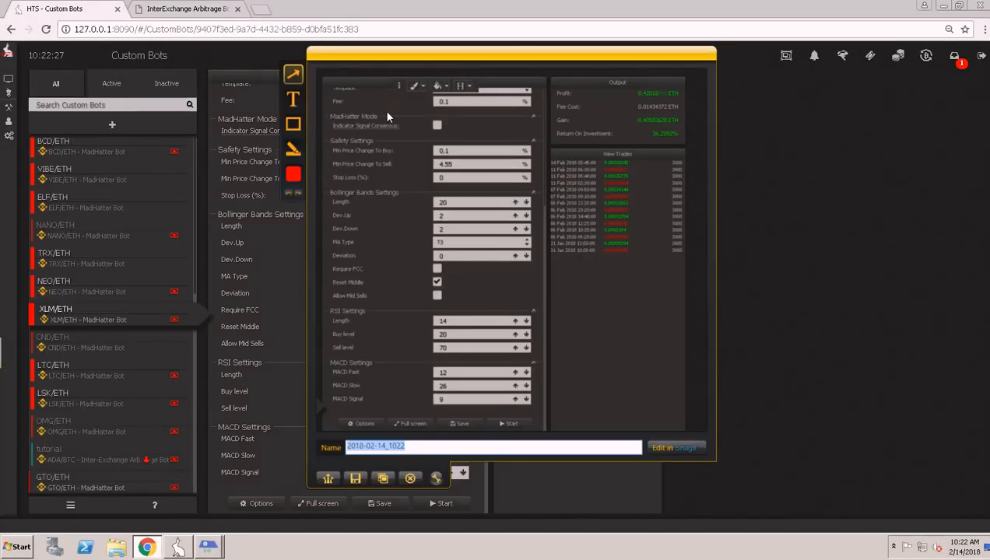
left_click_drag(403, 58, 0, 99)
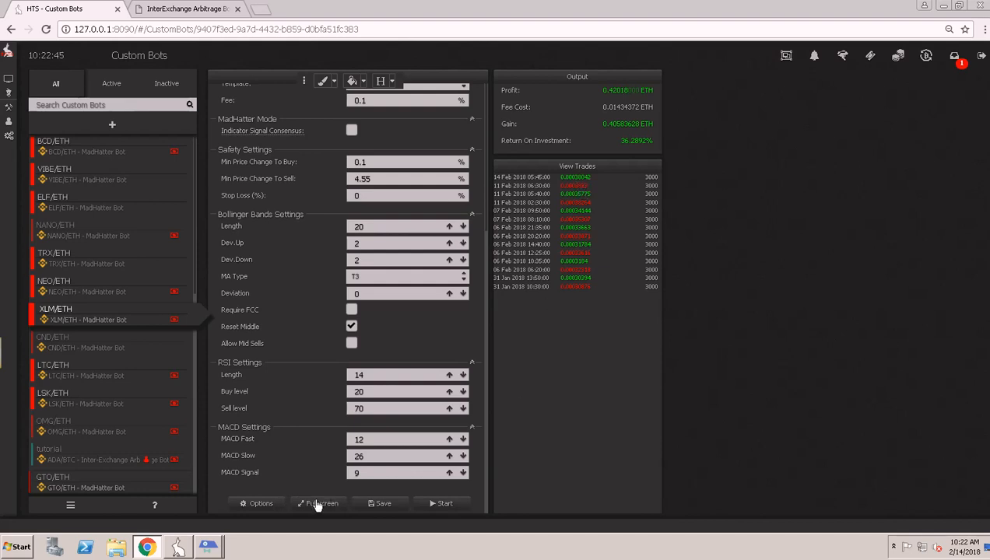
Try the Mama moving average type for the Bollinger Bands, save the bot and run a 2-week backtest
left_click(404, 274)
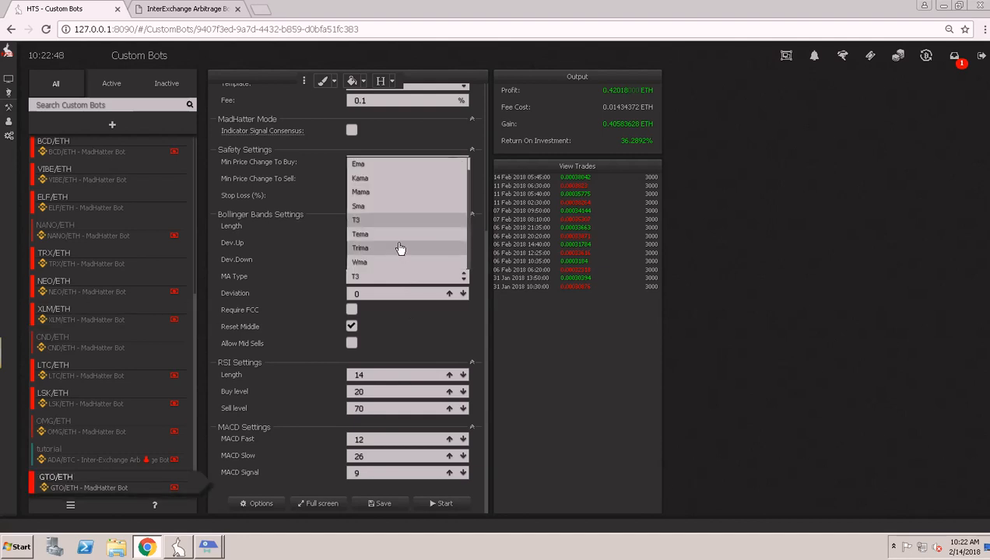
left_click(372, 194)
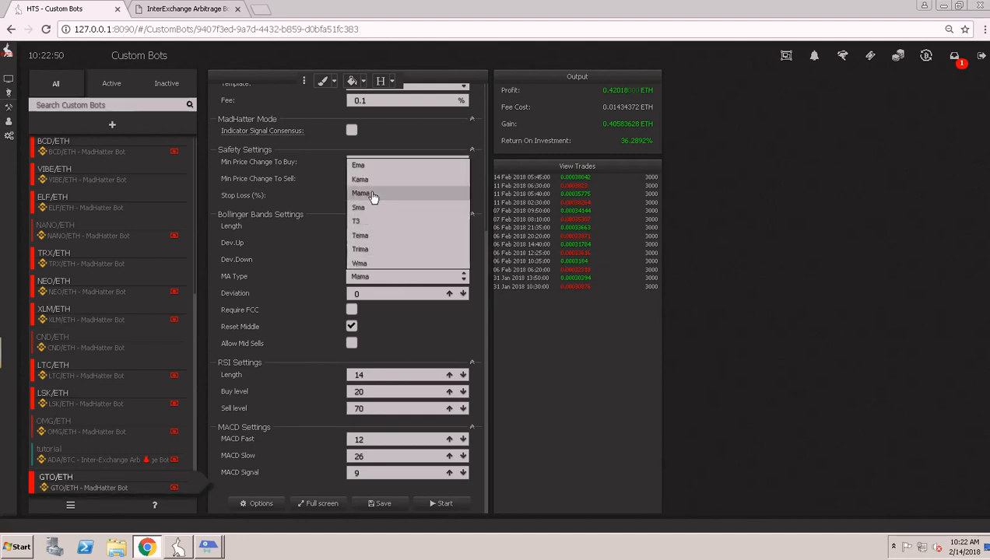
left_click(377, 504)
left_click(259, 503)
left_click(259, 398)
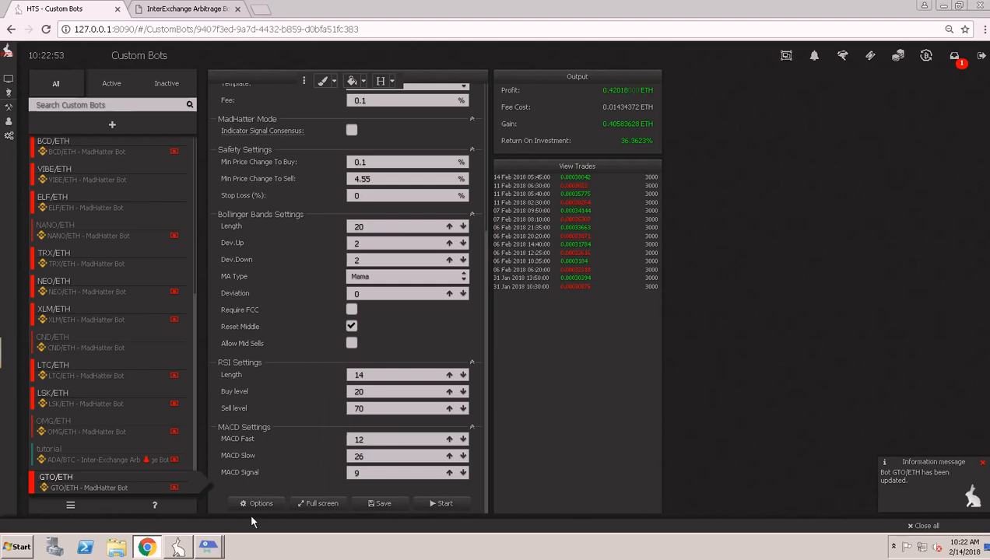
left_click(256, 504)
left_click(257, 401)
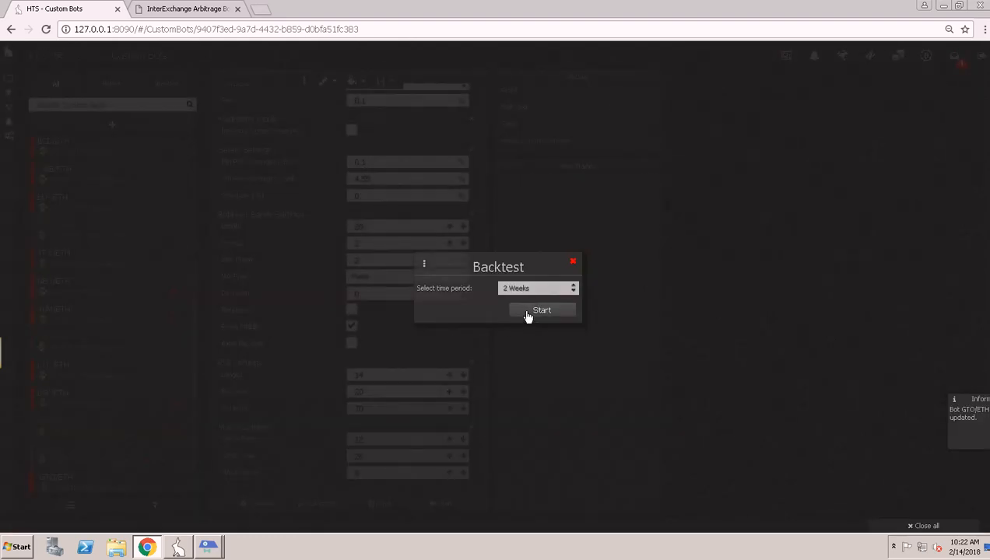
left_click(525, 311)
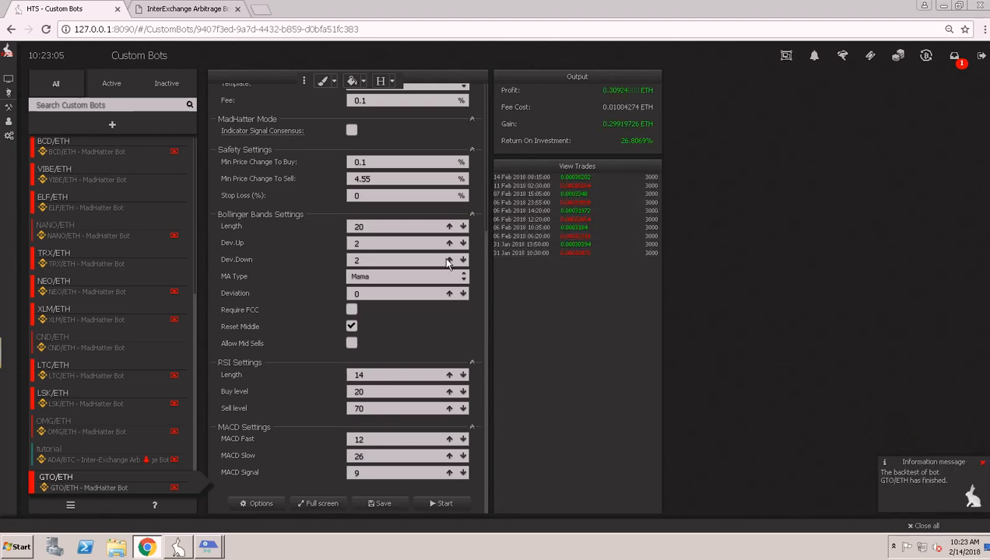
Try the Kama moving average type for the Bollinger Bands, save the bot and run a 2-week backtest
left_click(386, 282)
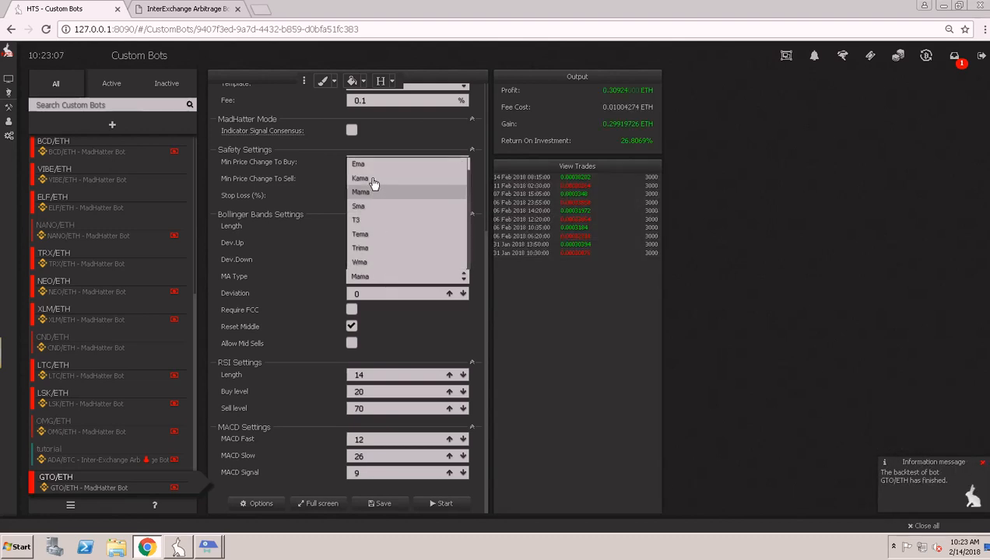
left_click(376, 185)
left_click(377, 505)
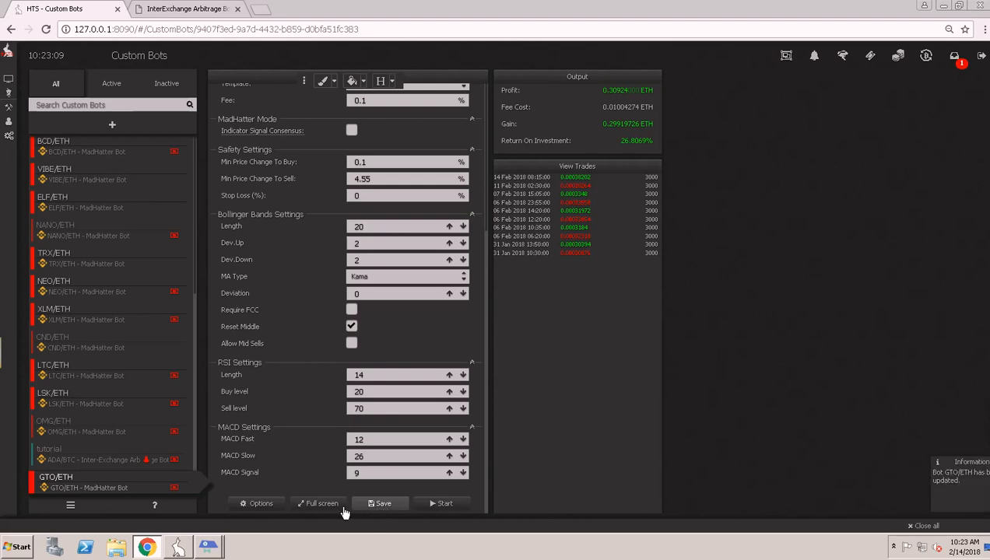
left_click(259, 503)
left_click(253, 400)
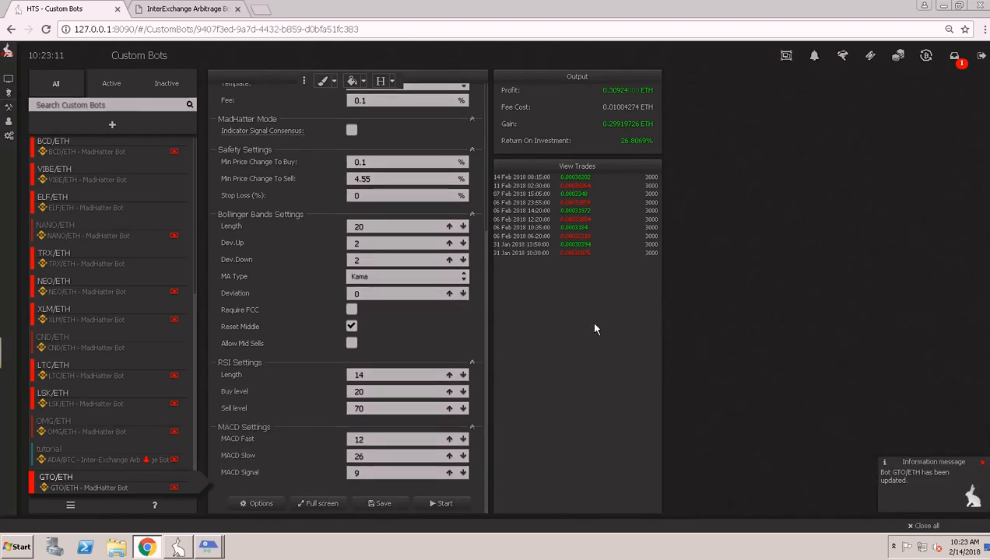
left_click(541, 311)
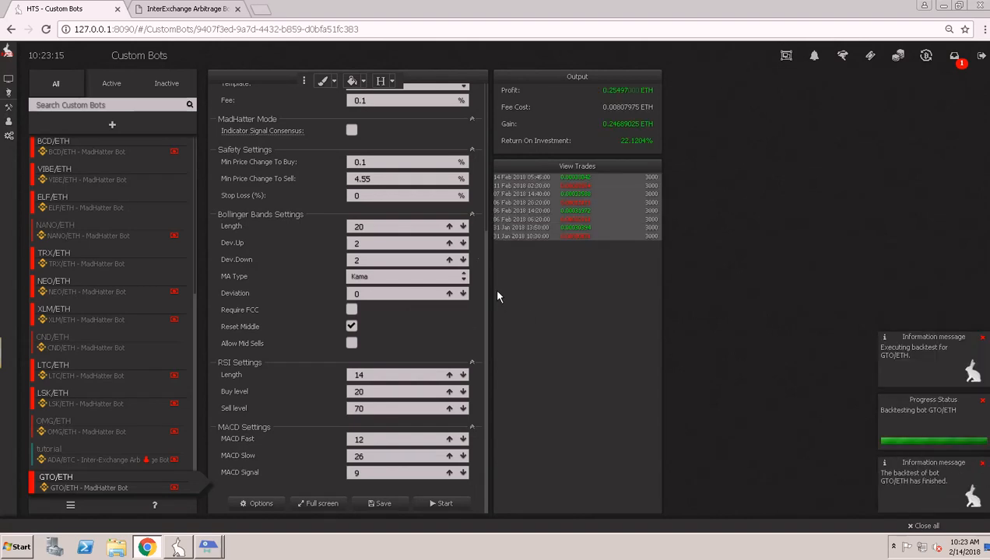
Try the Ema moving average type for the Bollinger Bands, save the bot and run a 2-week backtest
left_click(368, 274)
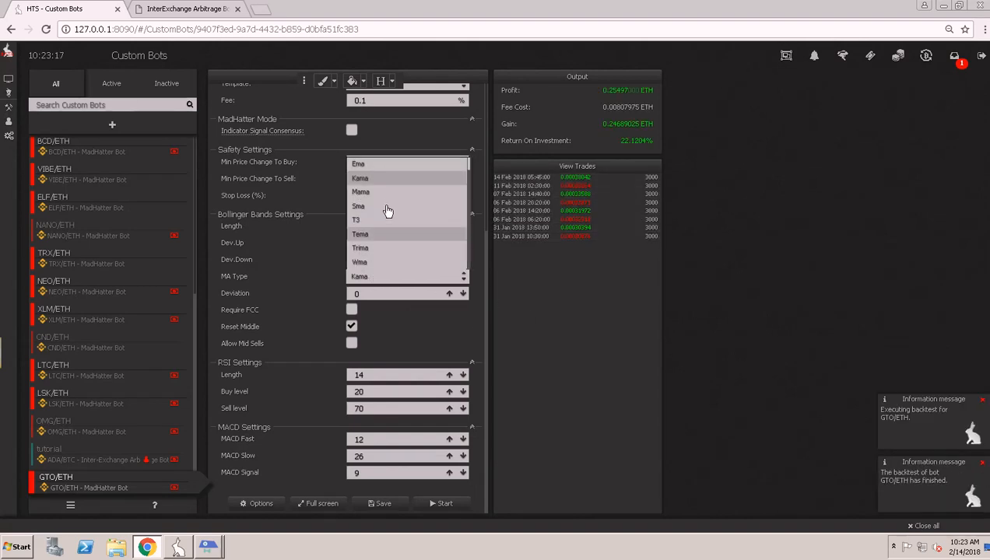
left_click(389, 178)
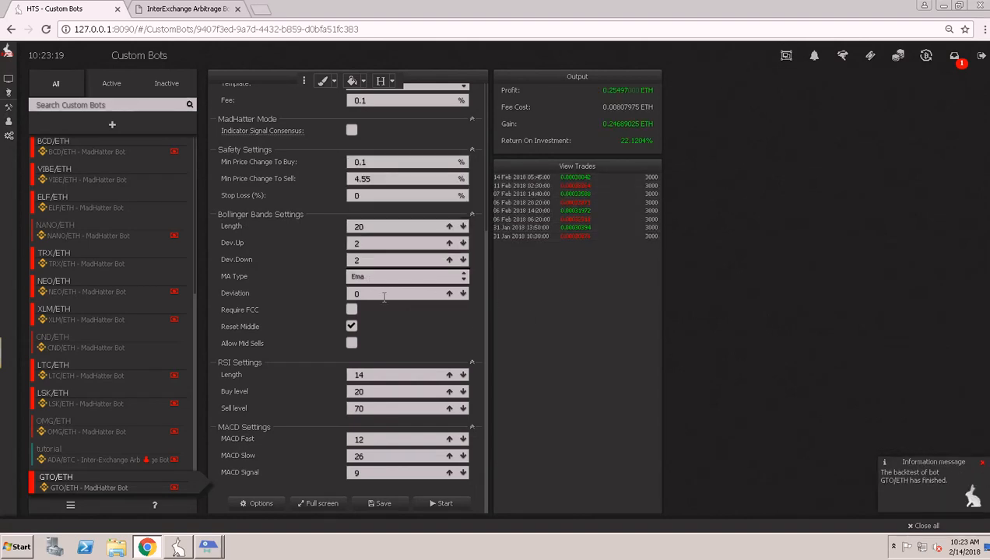
left_click(256, 503)
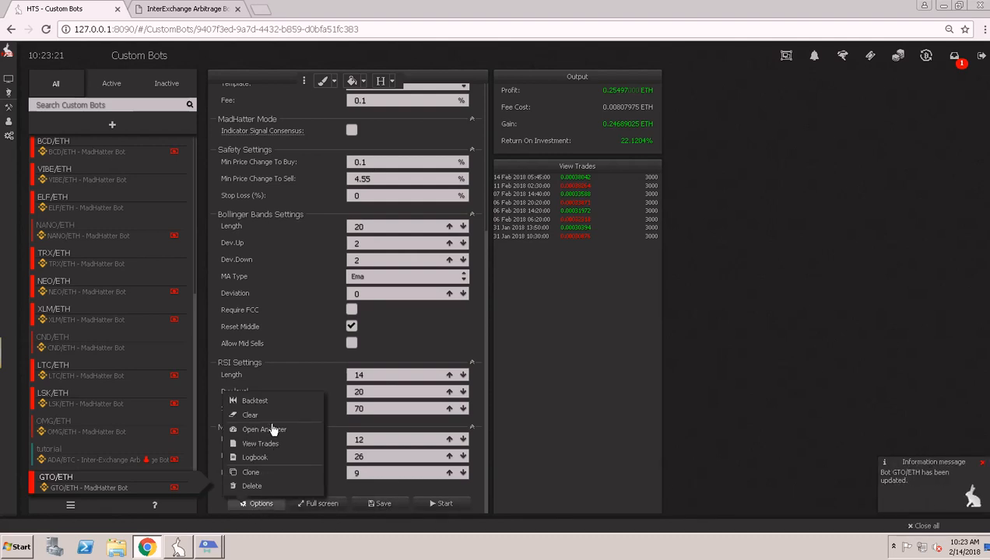
left_click(257, 402)
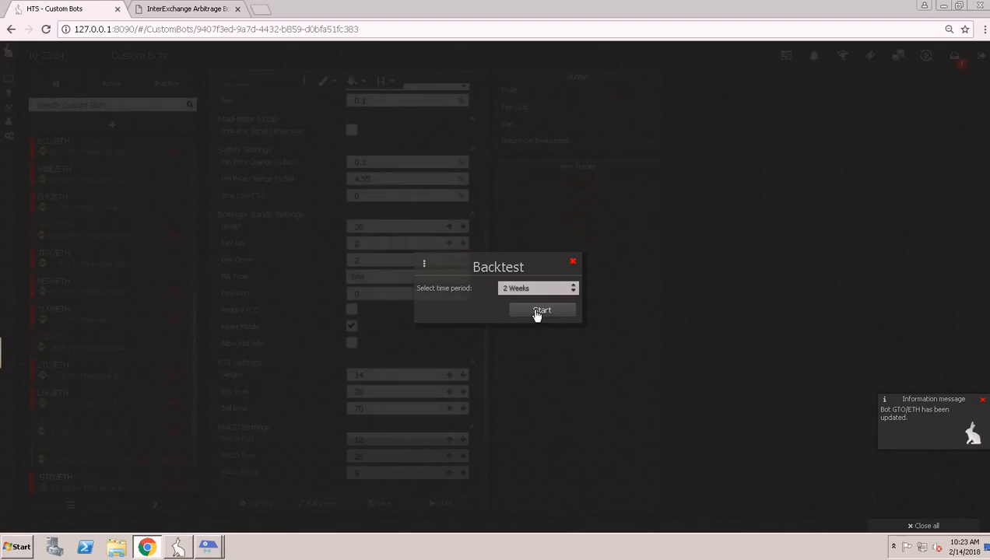
left_click(539, 311)
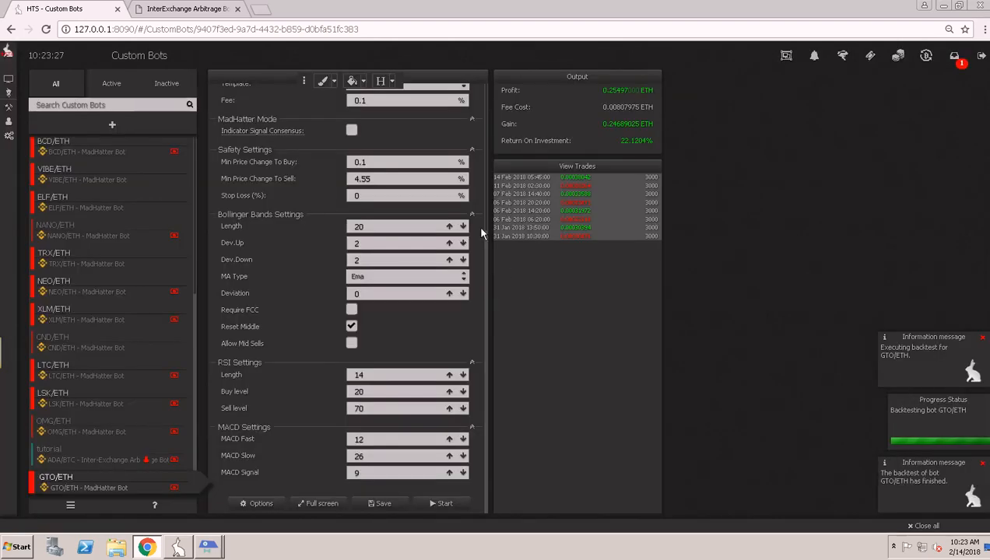
Try the Dema moving average type for the Bollinger Bands, save the bot and run a 2-week backtest
left_click(373, 276)
left_click(372, 166)
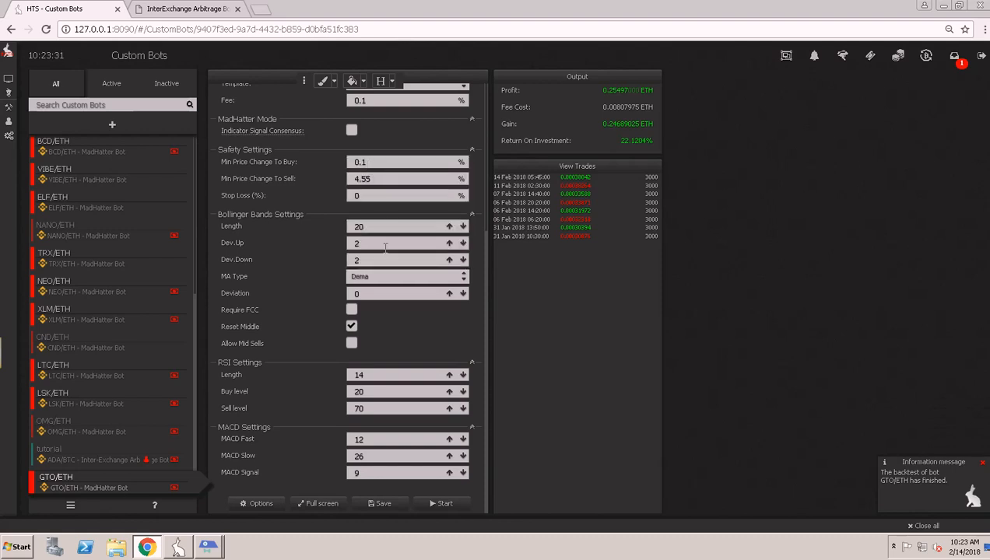
left_click(383, 504)
left_click(259, 503)
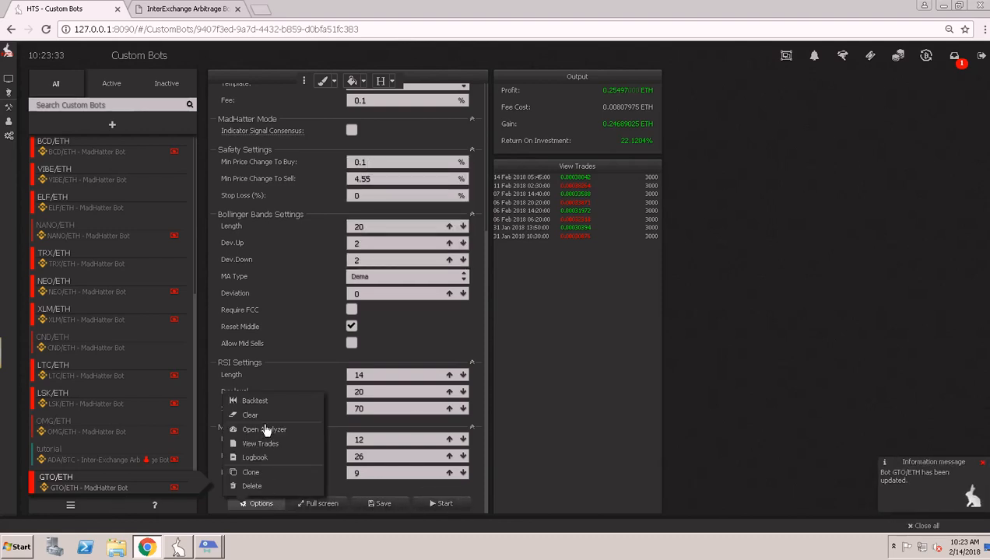
left_click(272, 400)
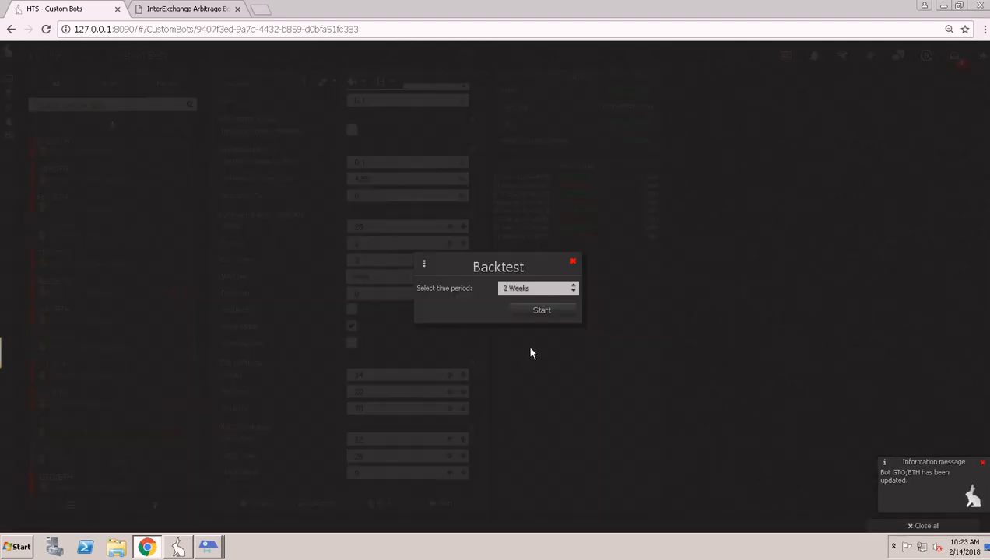
left_click(537, 312)
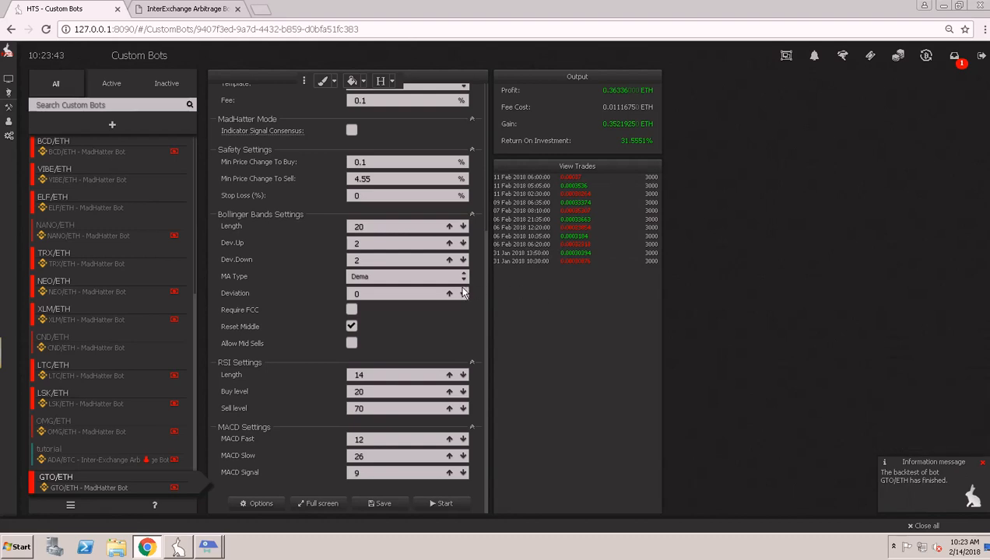
Set the Bollinger Bands moving average type back to T3, save the bot and rerun the backtest
left_click(404, 282)
left_click(359, 235)
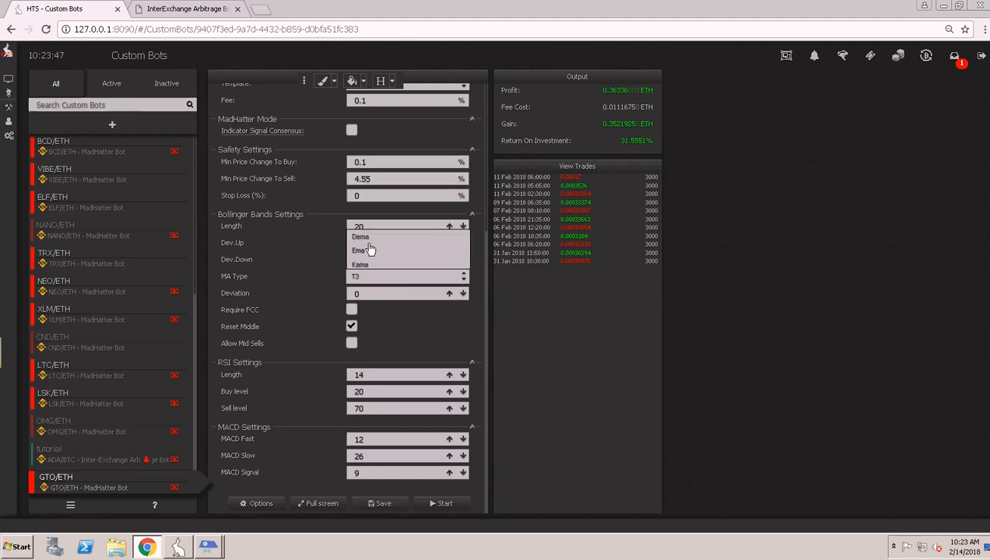
left_click(374, 505)
left_click(260, 504)
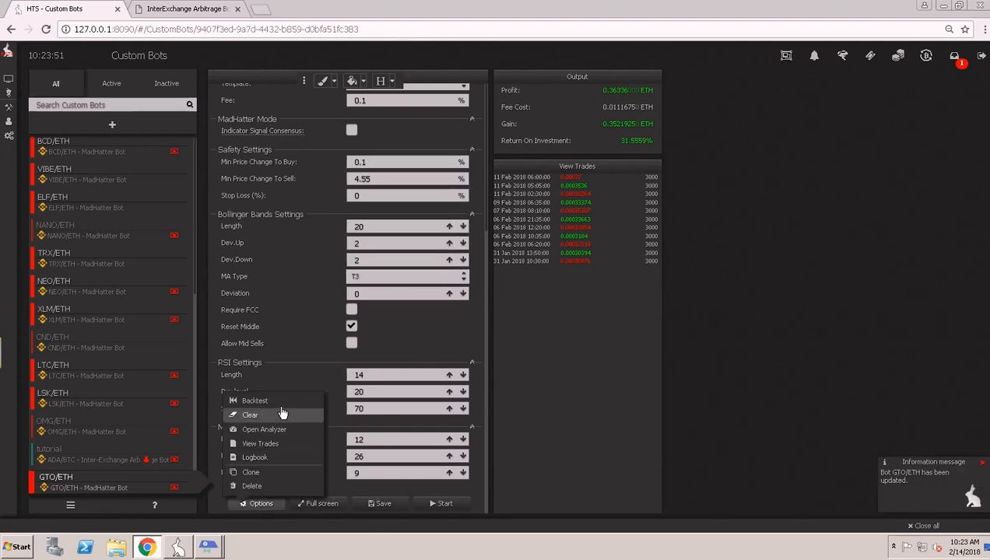
left_click(254, 401)
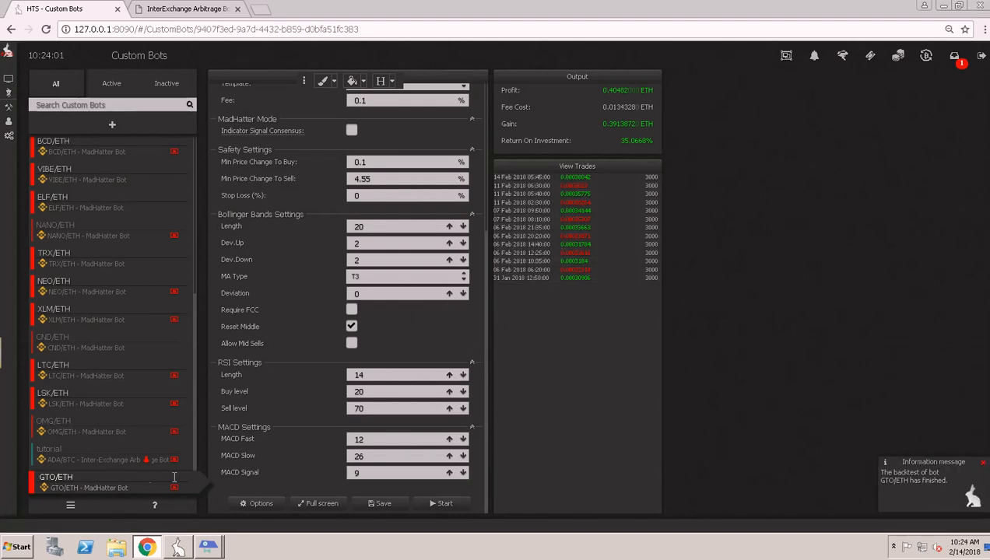
mouse_move(7, 405)
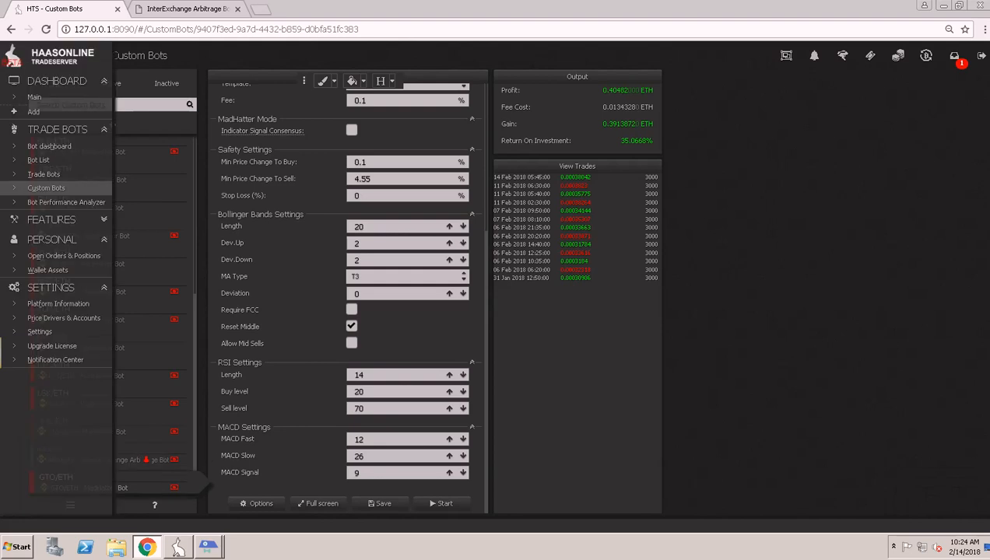